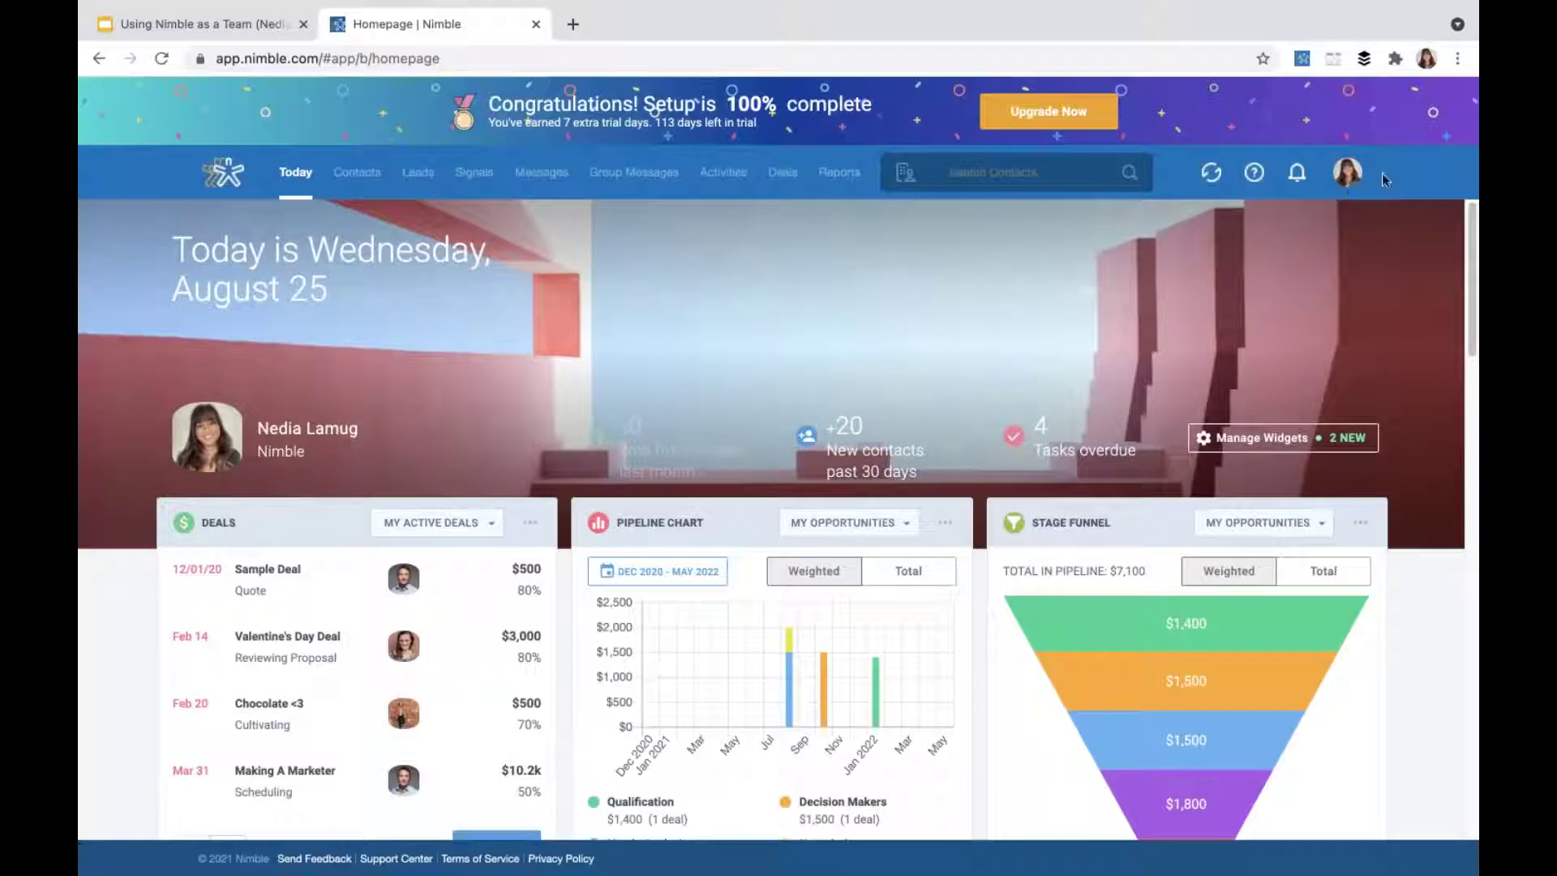
Step: In the Networks & Imports settings, connect Google email and contacts using the second listed account and allow Nimble CRM access
{"action": "left_click", "coordinate": [1347, 175]}
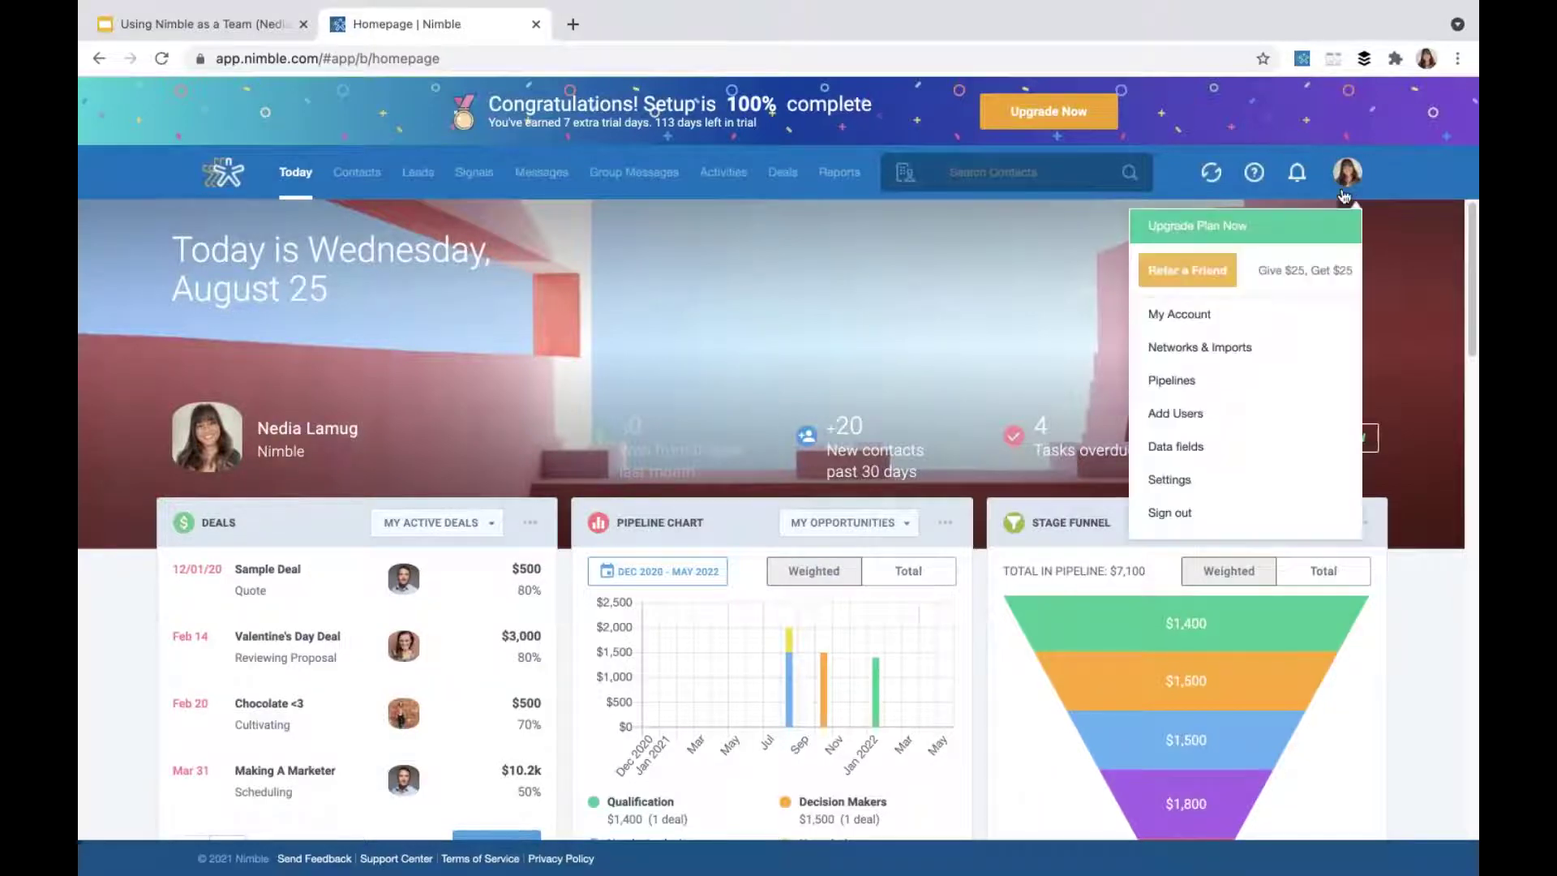
{"action": "left_click", "coordinate": [1258, 349]}
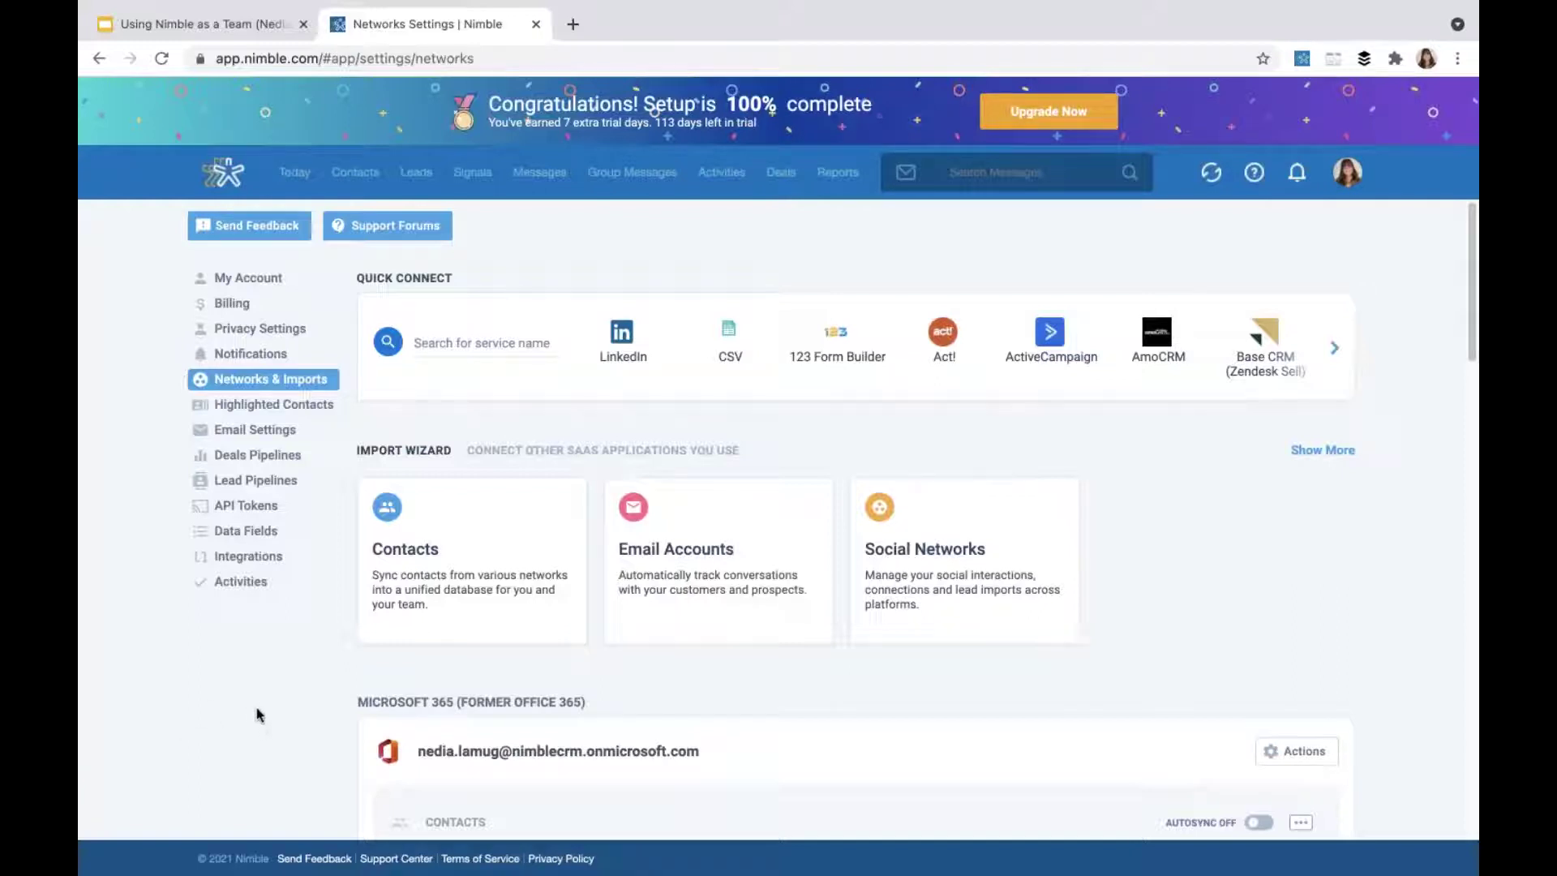
{"action": "scroll", "coordinate": [302, 688], "scroll_direction": "down", "scroll_amount": 6}
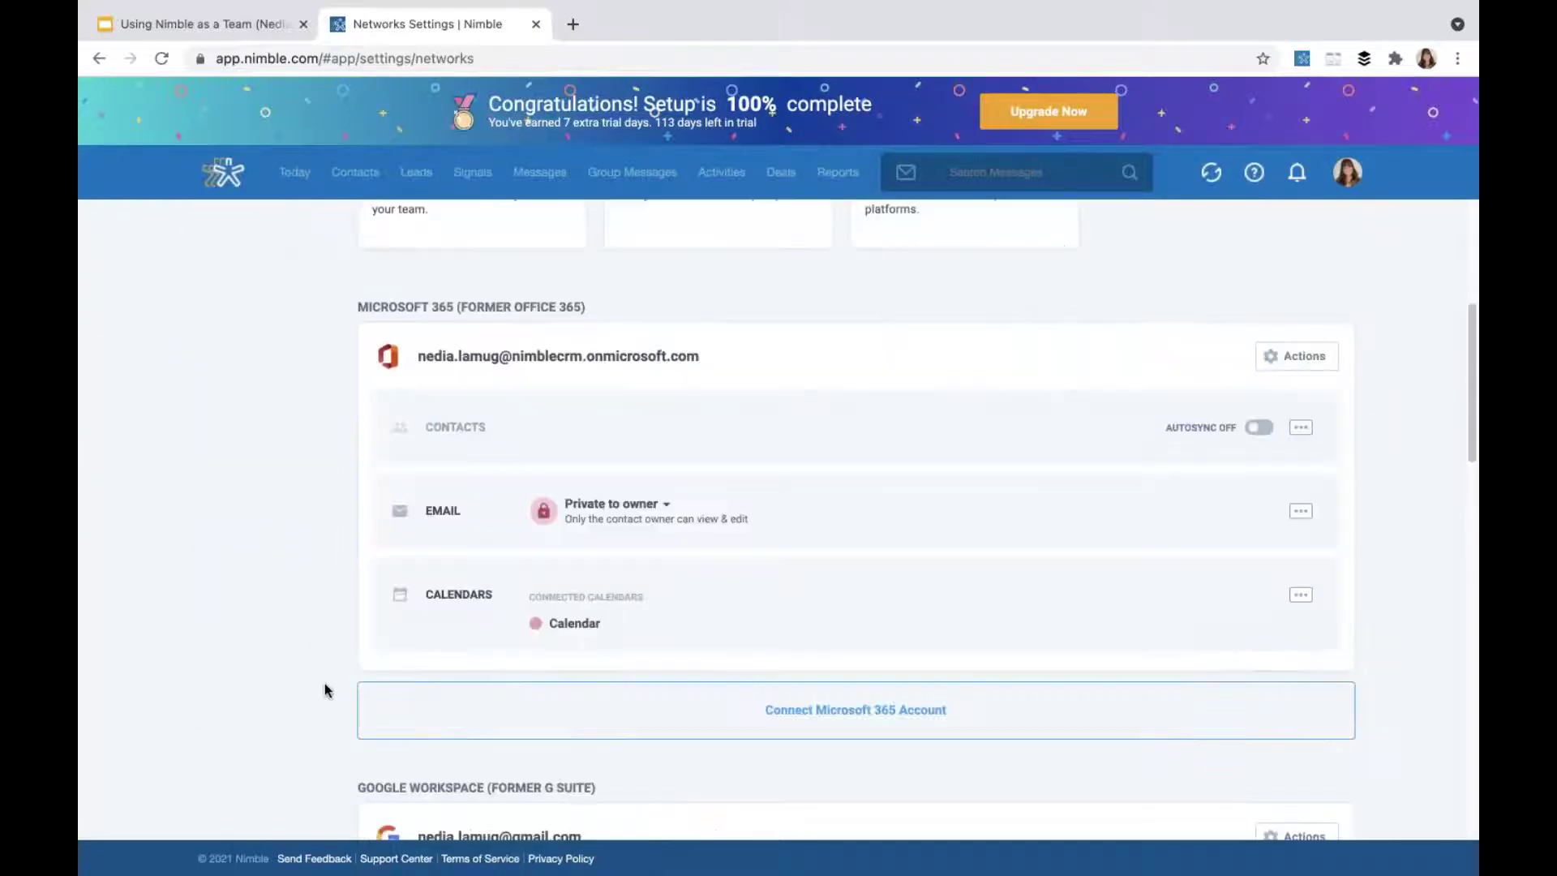
{"action": "scroll", "coordinate": [302, 685], "scroll_direction": "down", "scroll_amount": 10}
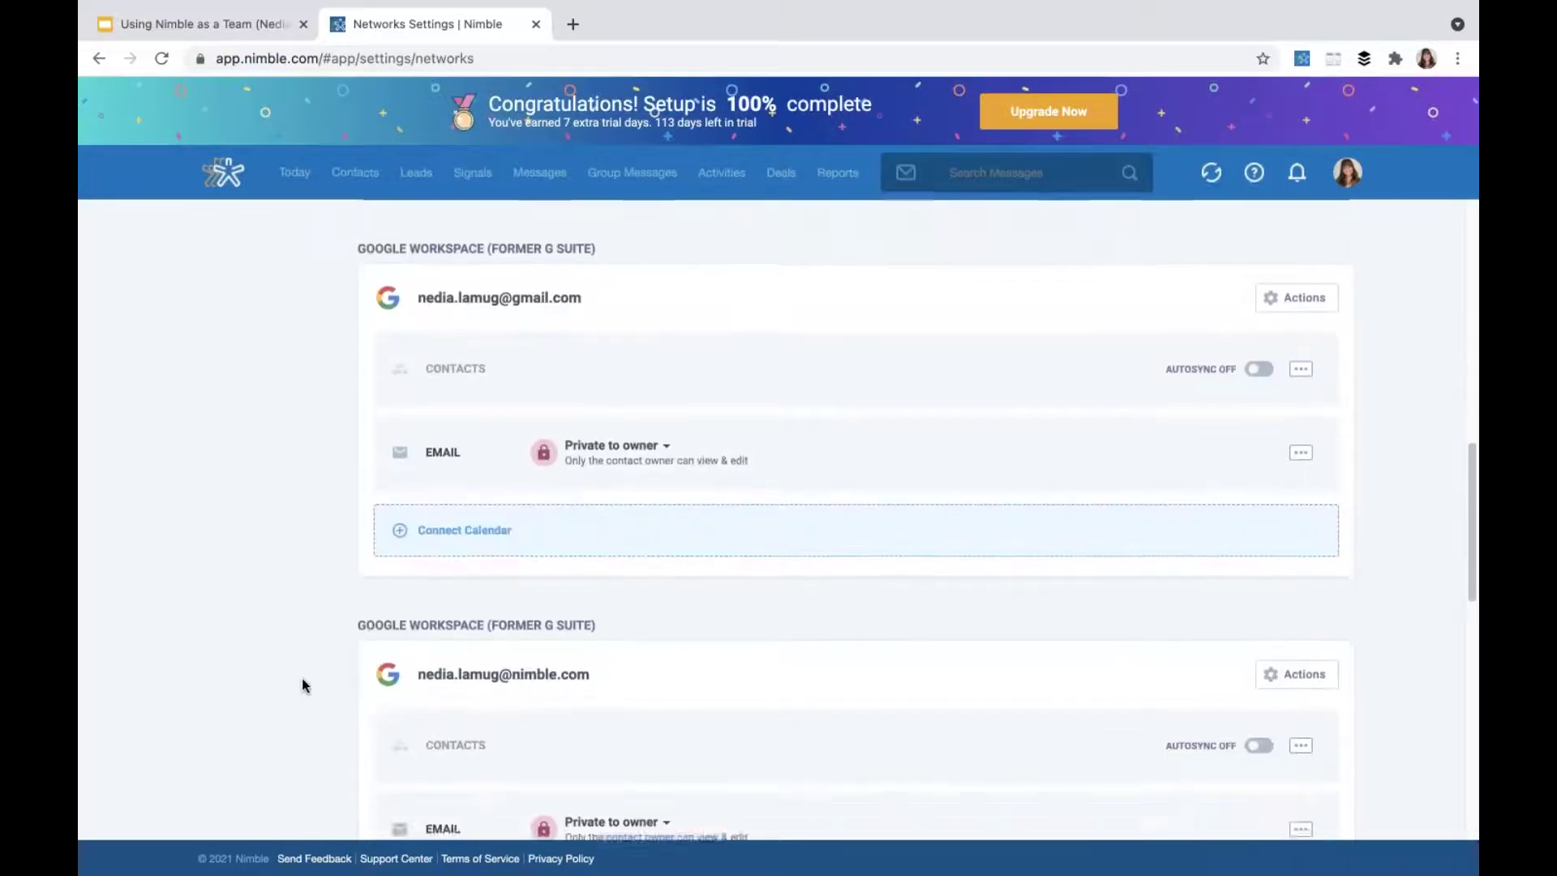
{"action": "left_click", "coordinate": [717, 759]}
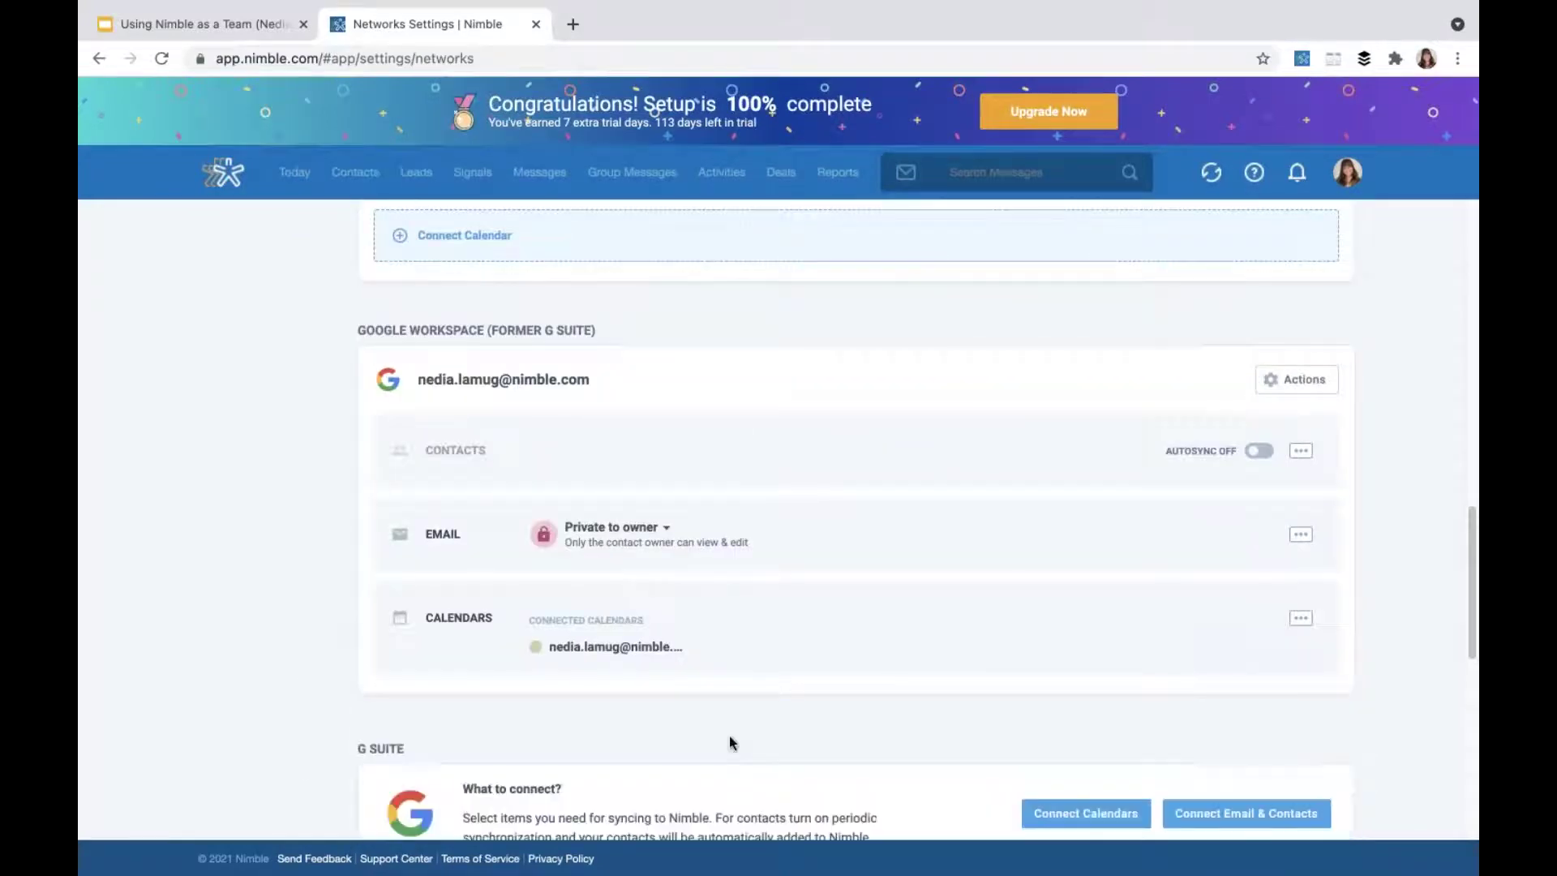
{"action": "scroll", "coordinate": [786, 717], "scroll_direction": "down", "scroll_amount": 1}
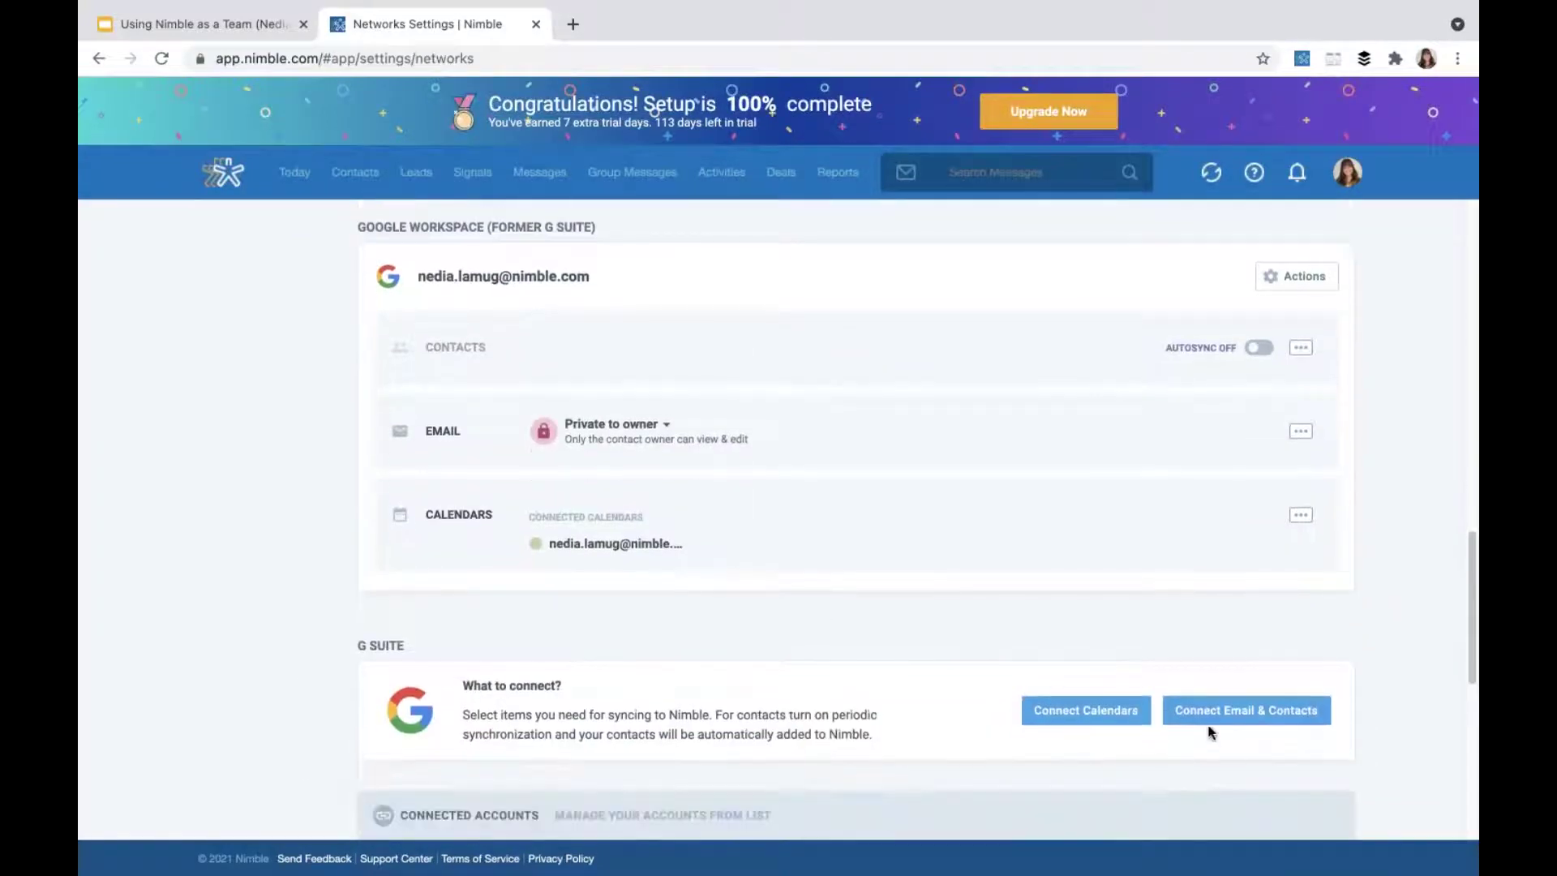
{"action": "left_click", "coordinate": [1210, 725]}
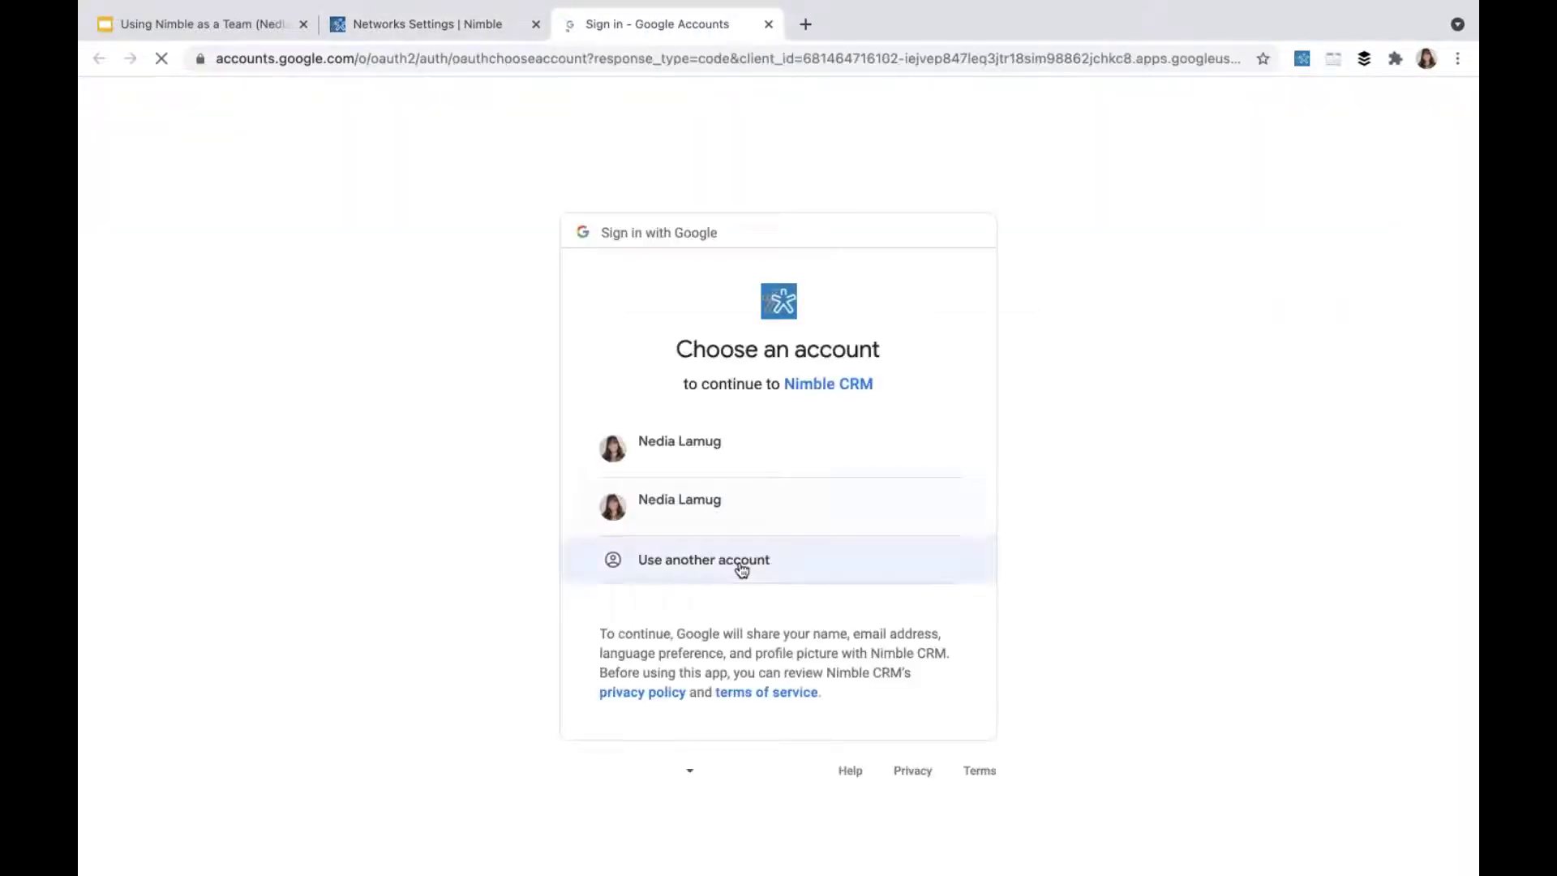
{"action": "left_click", "coordinate": [734, 515]}
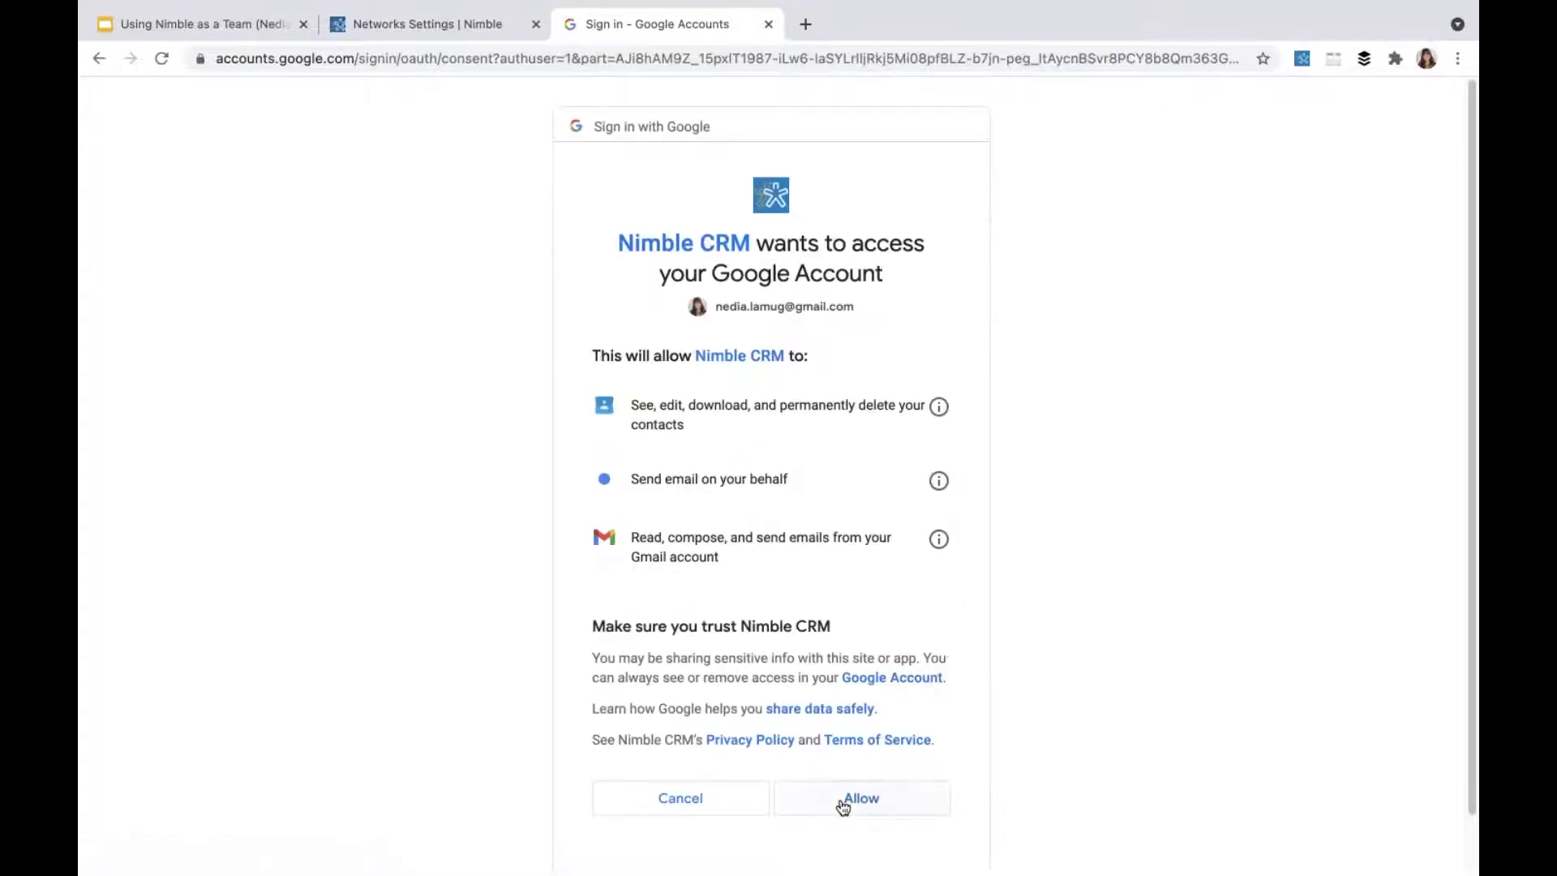
{"action": "left_click", "coordinate": [843, 801]}
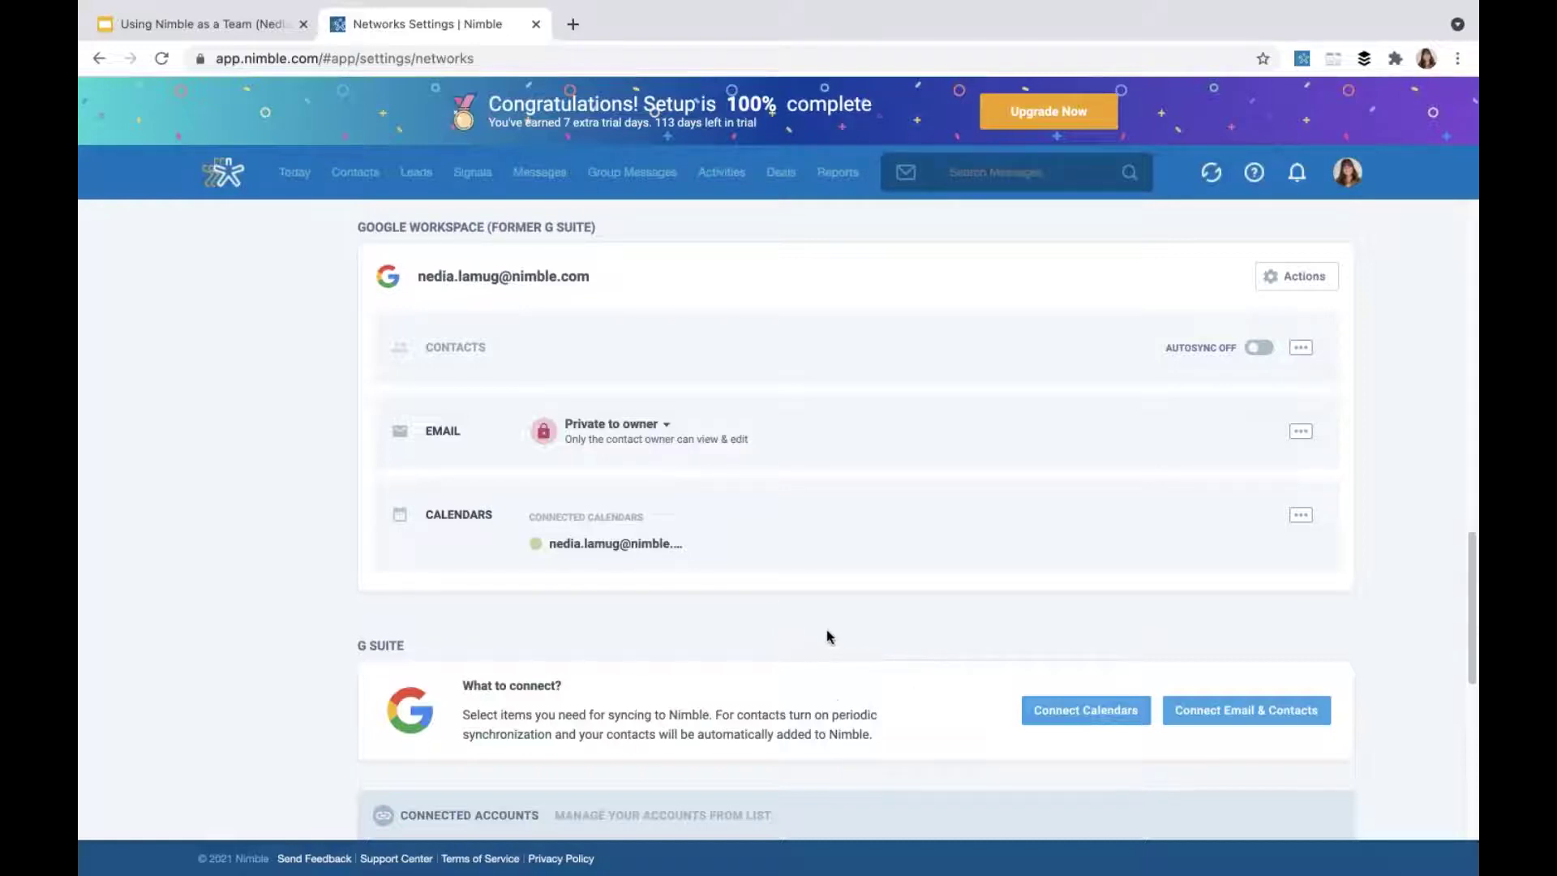
Step: Examine the connected Google Workspace accounts and the list of connected email and social network accounts
{"action": "scroll", "coordinate": [941, 636], "scroll_direction": "up", "scroll_amount": 1}
{"action": "scroll", "coordinate": [925, 653], "scroll_direction": "down", "scroll_amount": 3}
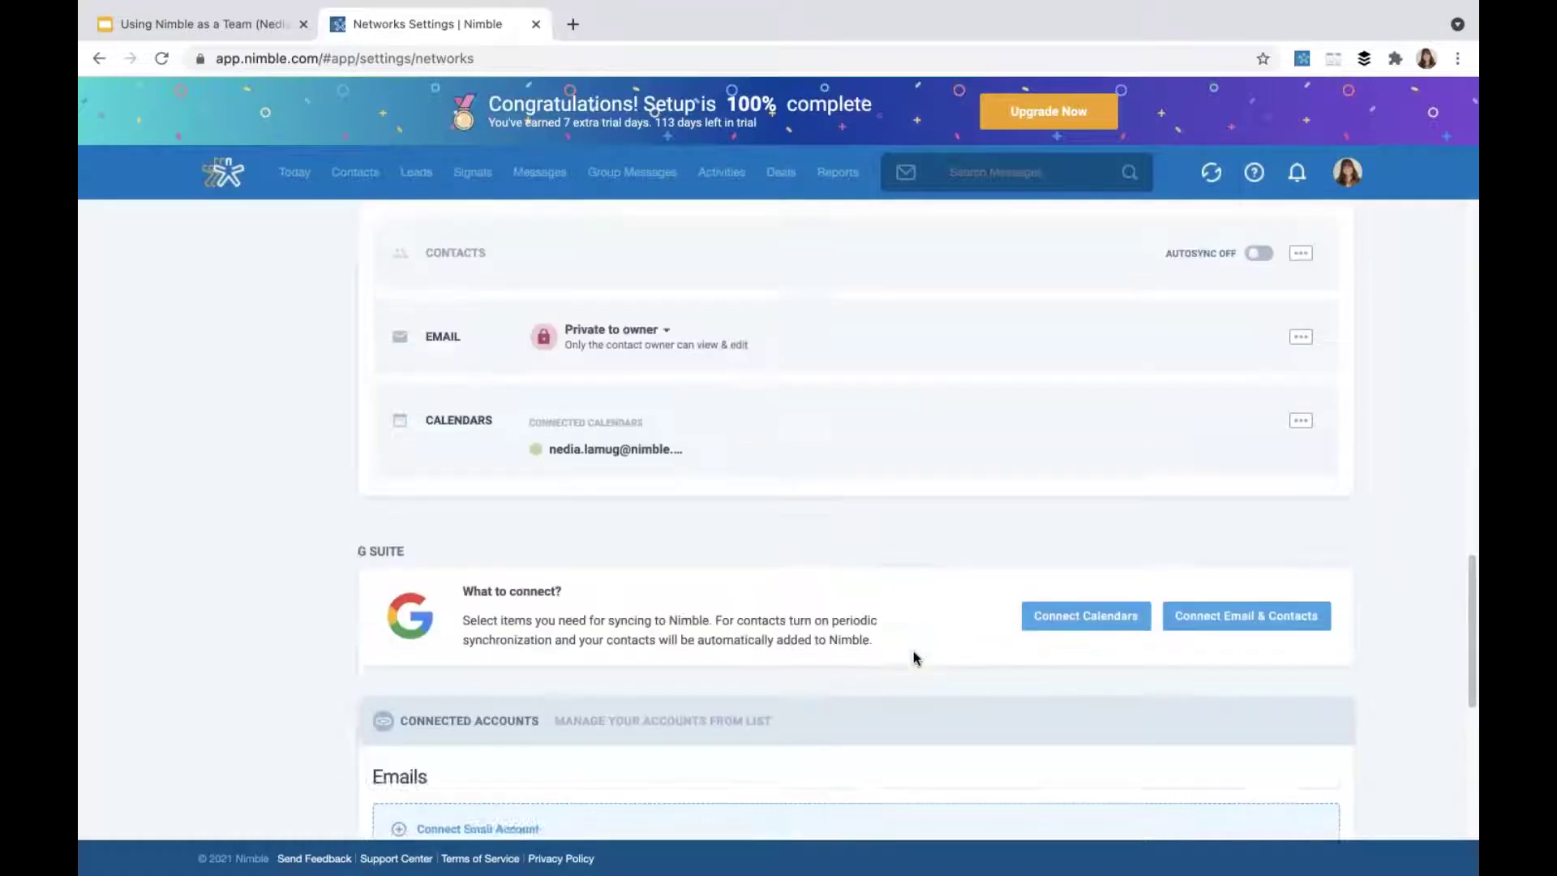
{"action": "scroll", "coordinate": [884, 620], "scroll_direction": "down", "scroll_amount": 5}
{"action": "scroll", "coordinate": [738, 409], "scroll_direction": "down", "scroll_amount": 1}
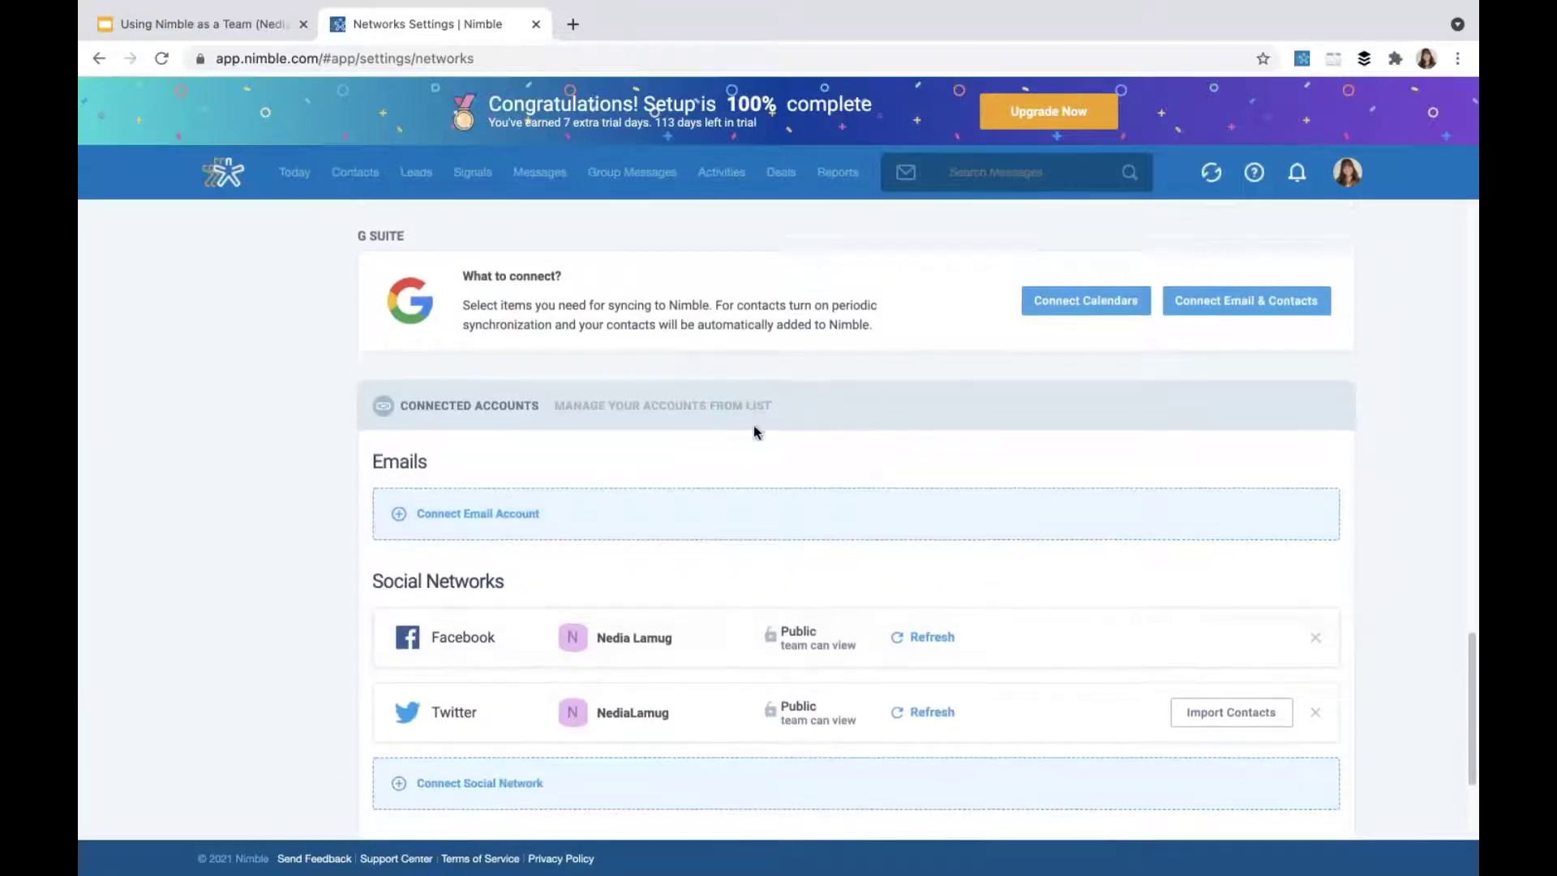
{"action": "scroll", "coordinate": [779, 438], "scroll_direction": "up", "scroll_amount": 5}
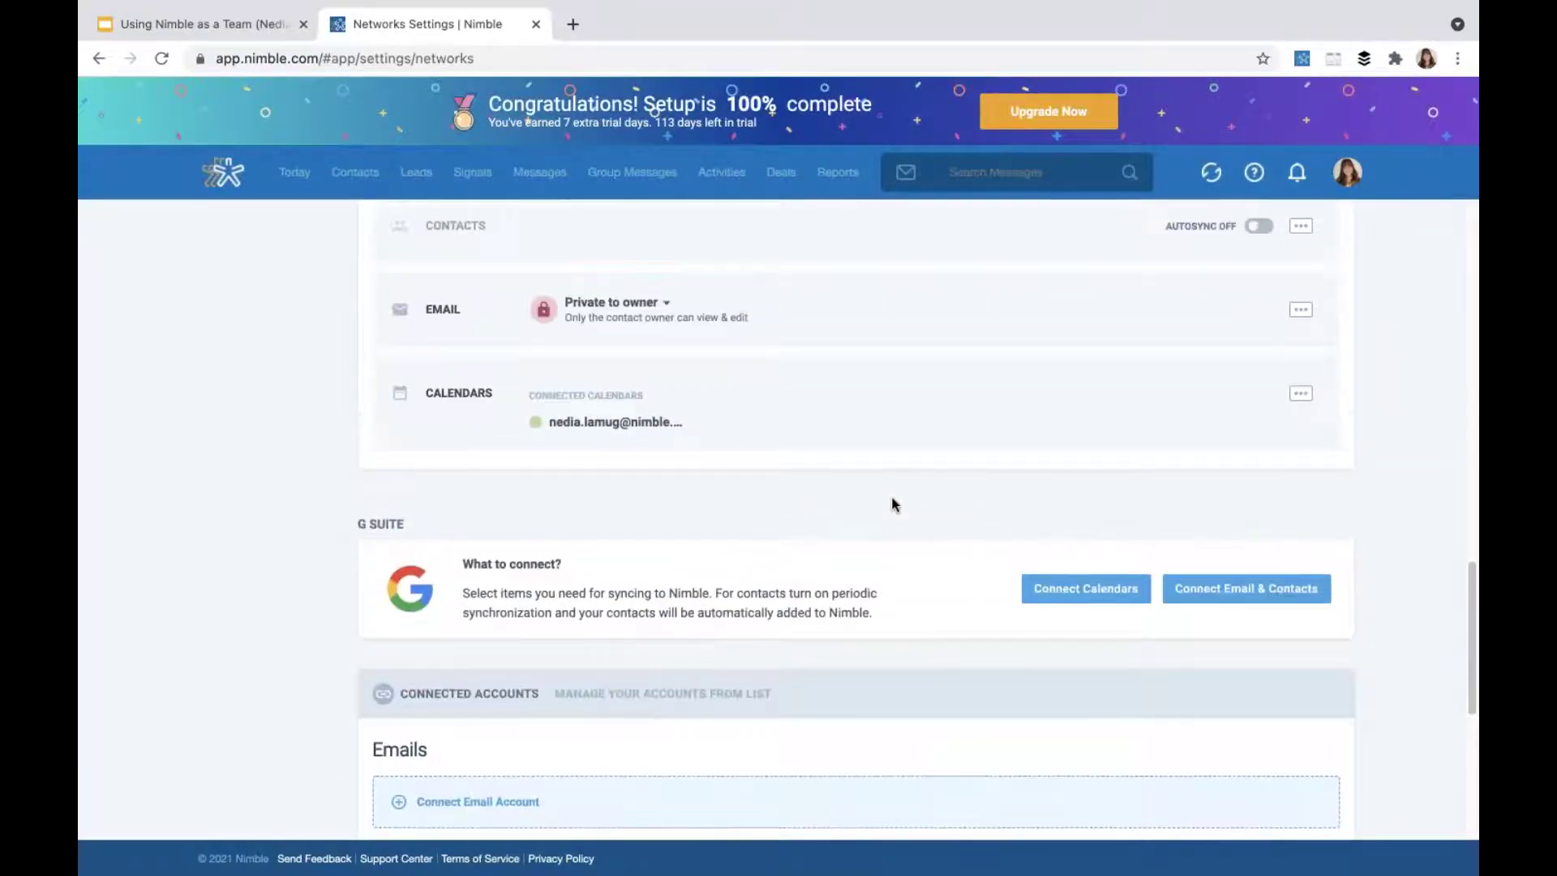
{"action": "scroll", "coordinate": [892, 505], "scroll_direction": "up", "scroll_amount": 2}
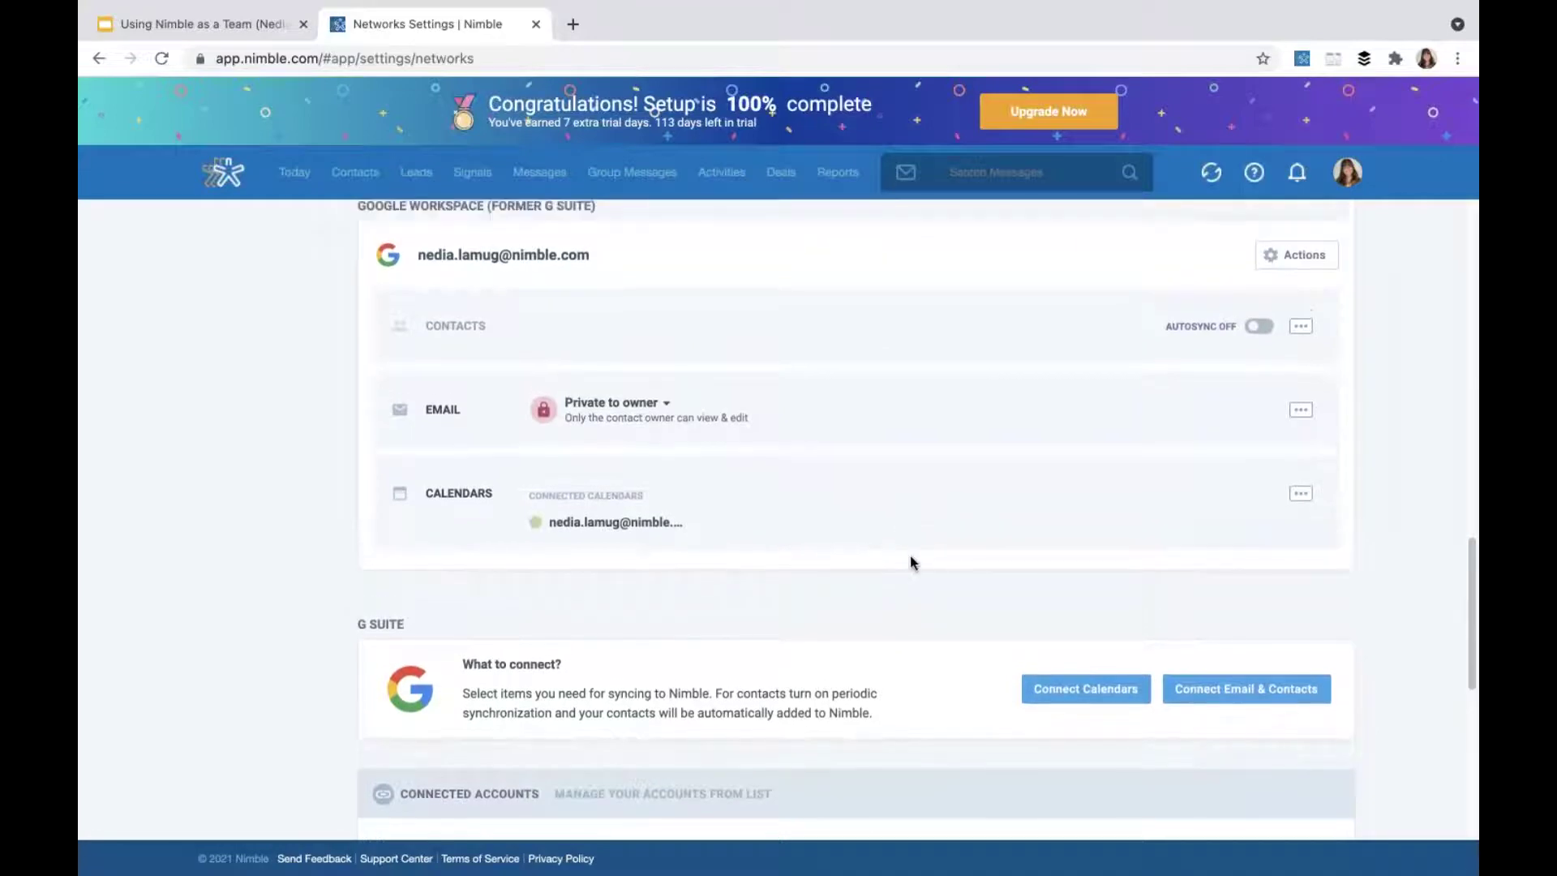
{"action": "scroll", "coordinate": [932, 630], "scroll_direction": "up", "scroll_amount": 1}
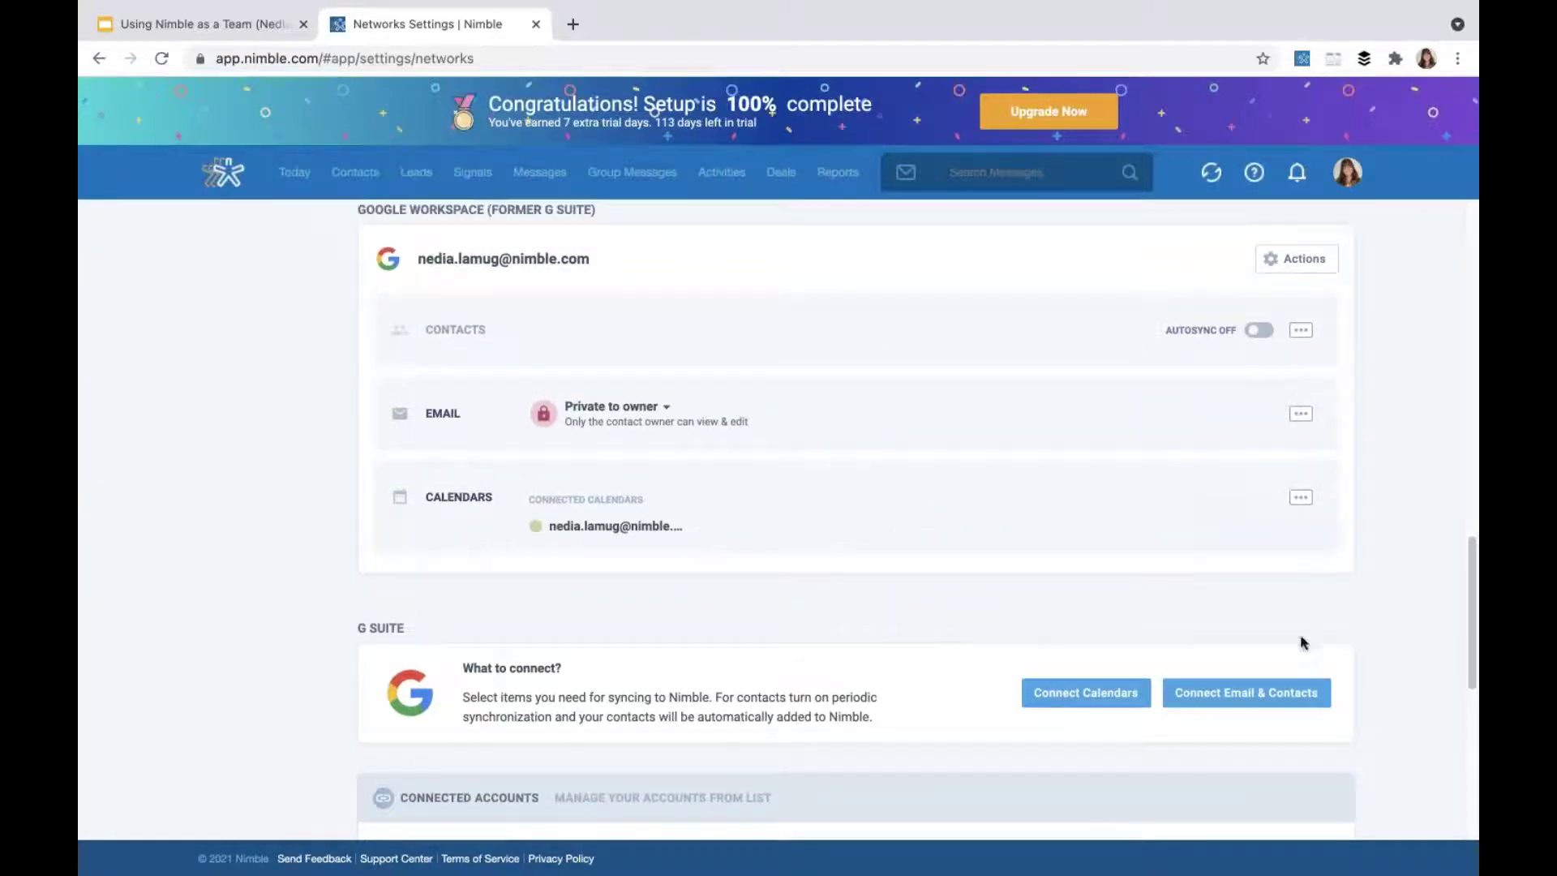
{"action": "scroll", "coordinate": [1115, 616], "scroll_direction": "up", "scroll_amount": 5}
{"action": "scroll", "coordinate": [1216, 689], "scroll_direction": "down", "scroll_amount": 4}
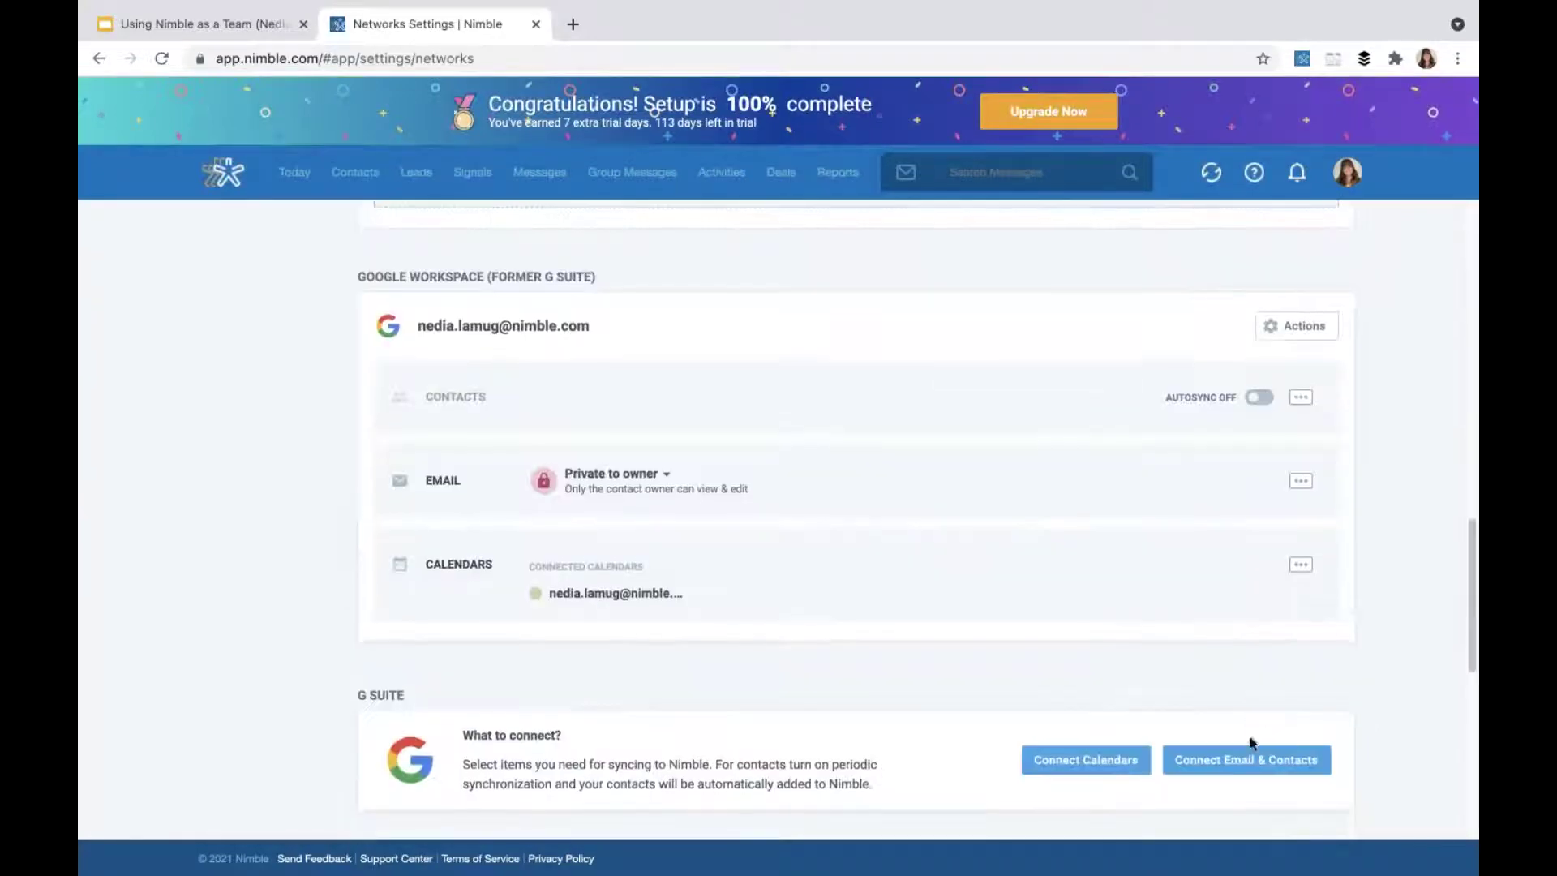
Step: Repeat the Google email and contacts connection for the second listed account, granting Nimble CRM access again
{"action": "left_click", "coordinate": [1246, 759]}
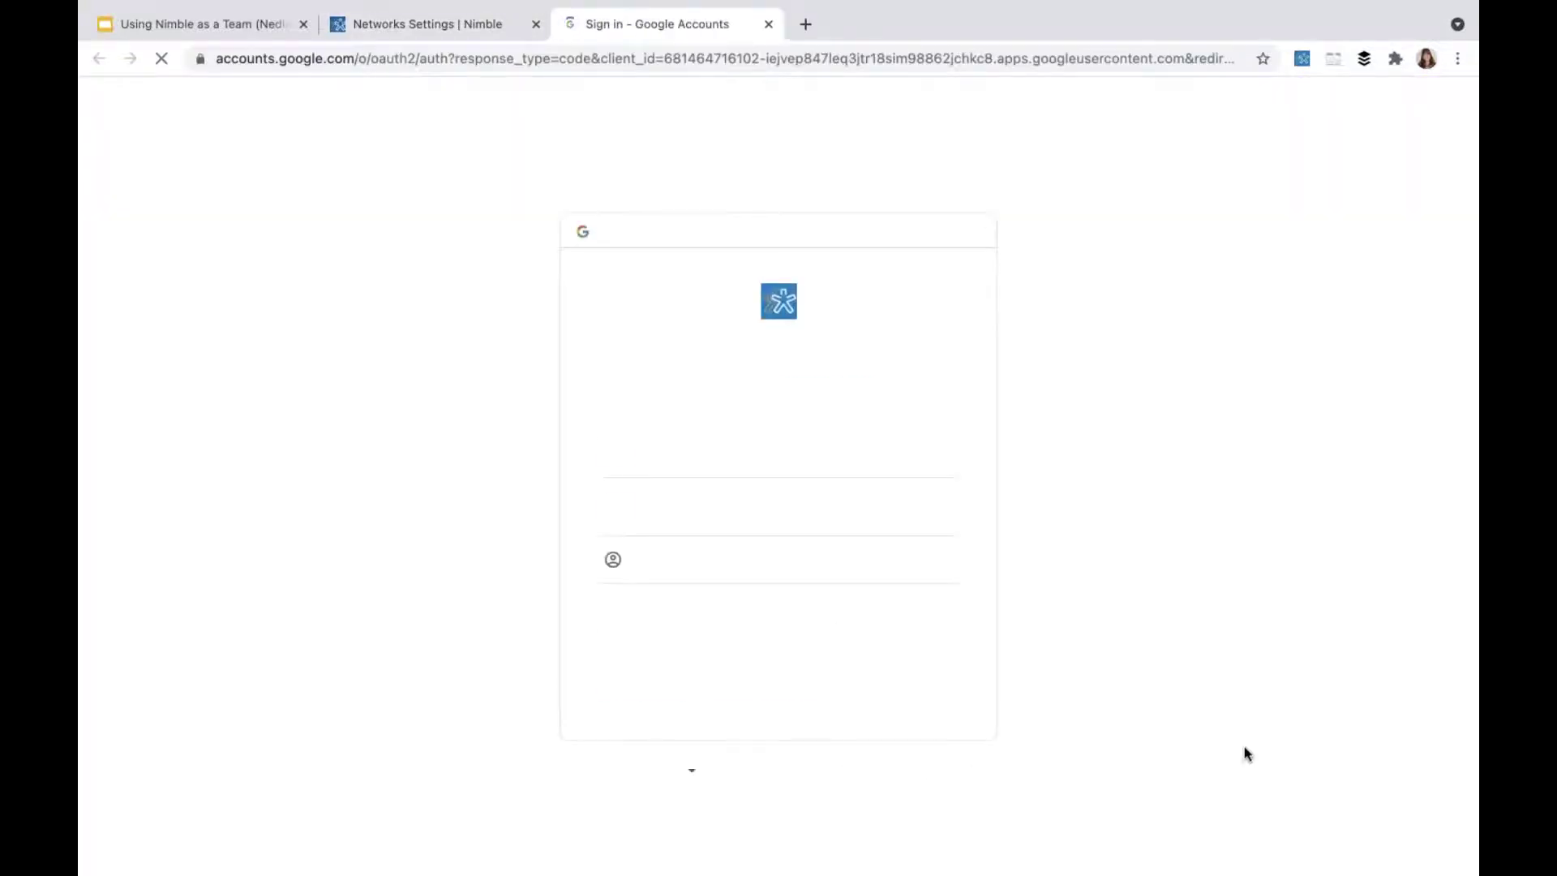
{"action": "left_click", "coordinate": [703, 506]}
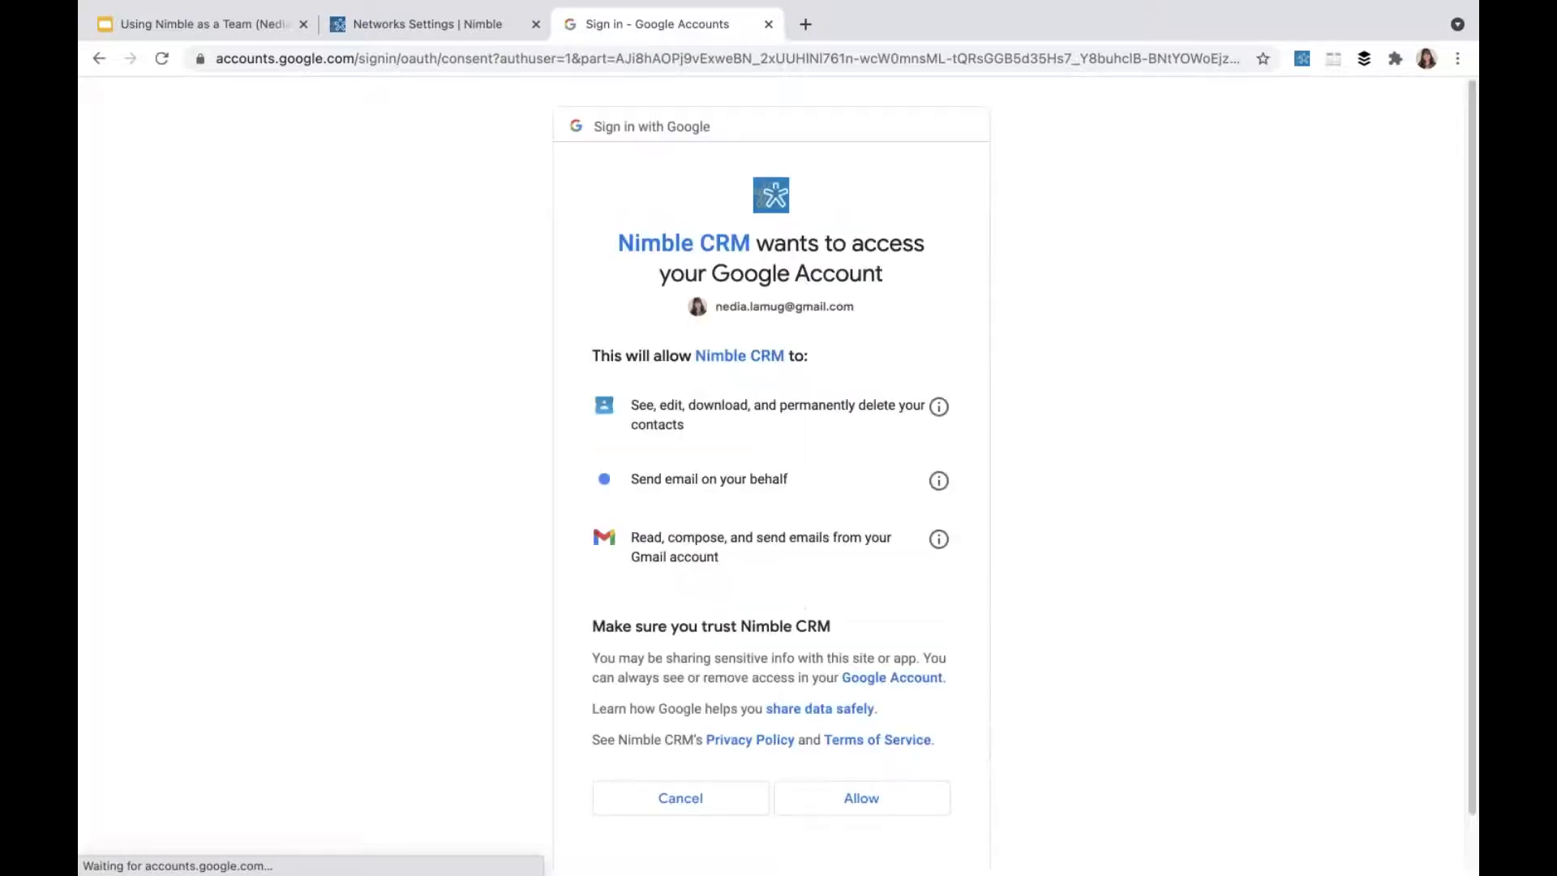
{"action": "left_click", "coordinate": [858, 801]}
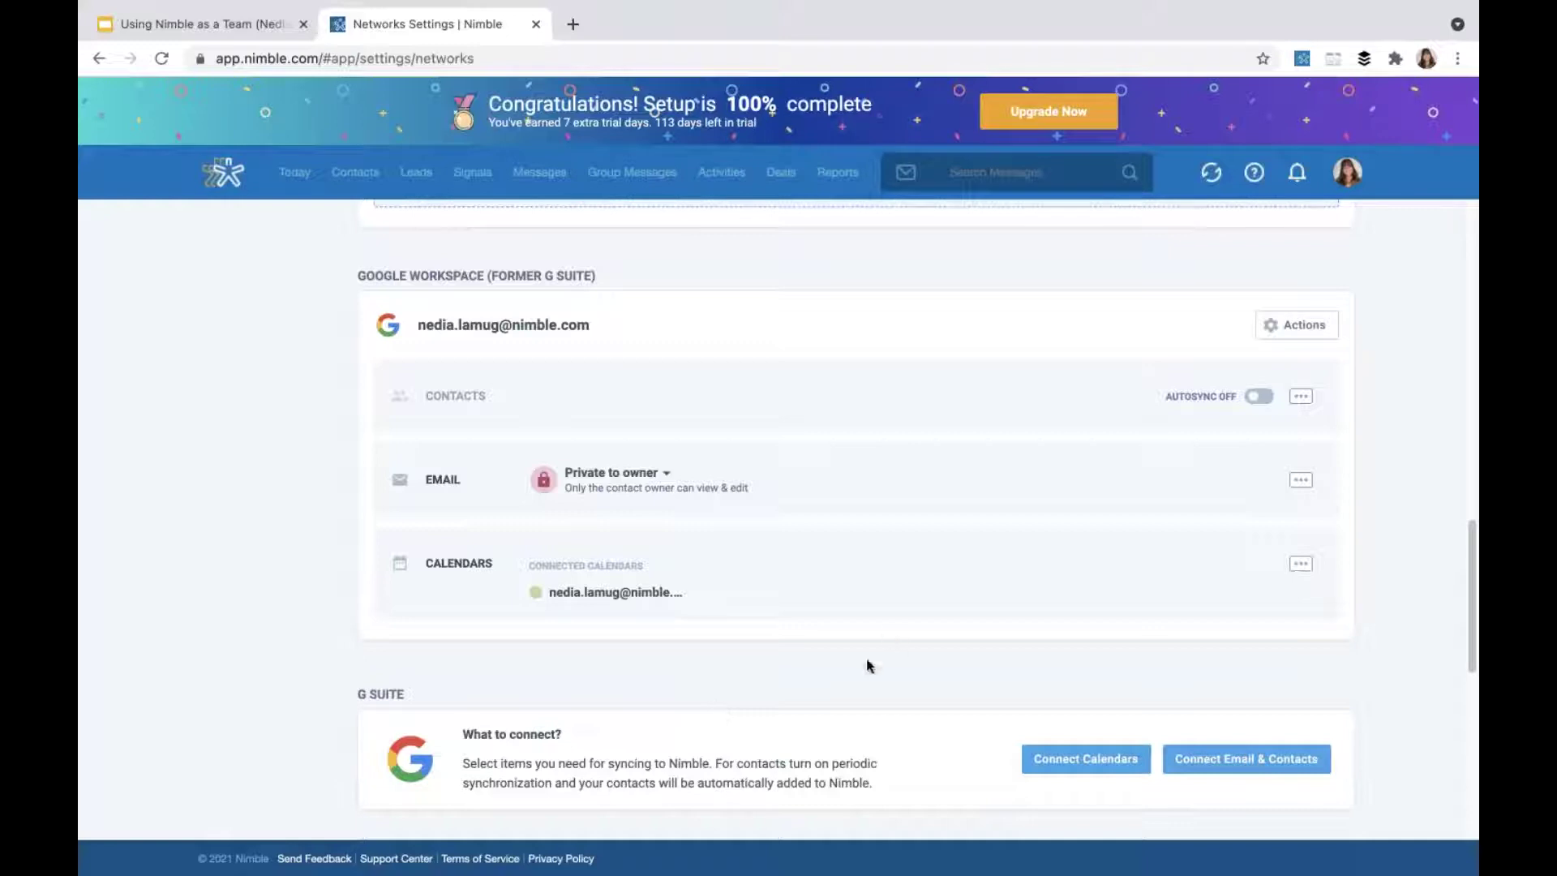
Step: View the LinkedIn CSV and general CSV import pages from Quick Connect, returning to the import overview from each
{"action": "scroll", "coordinate": [876, 661], "scroll_direction": "up", "scroll_amount": 1}
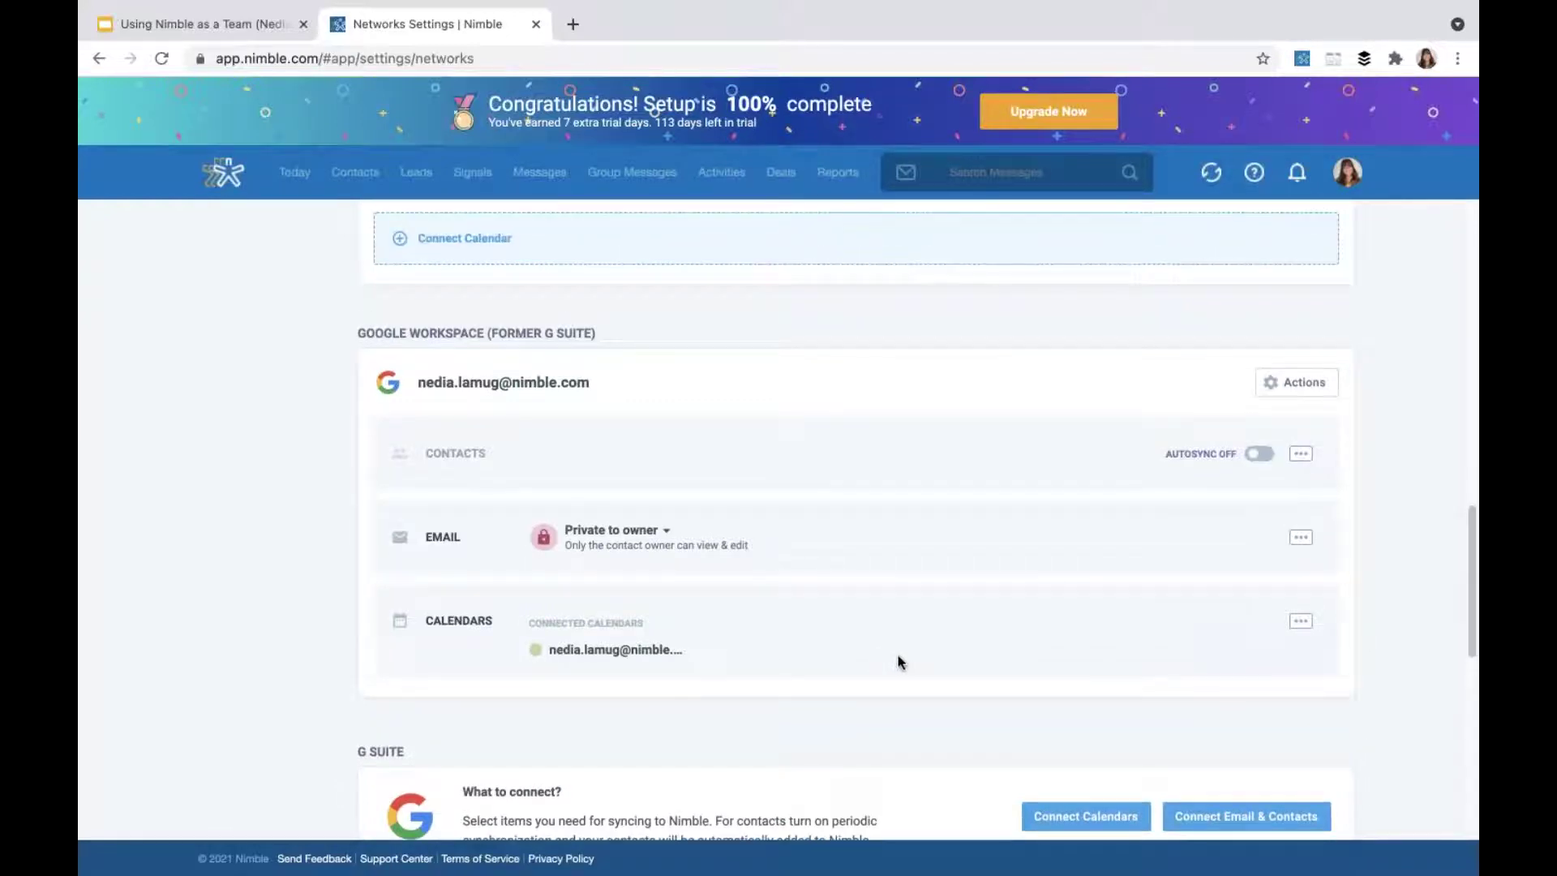
{"action": "scroll", "coordinate": [937, 665], "scroll_direction": "down", "scroll_amount": 1}
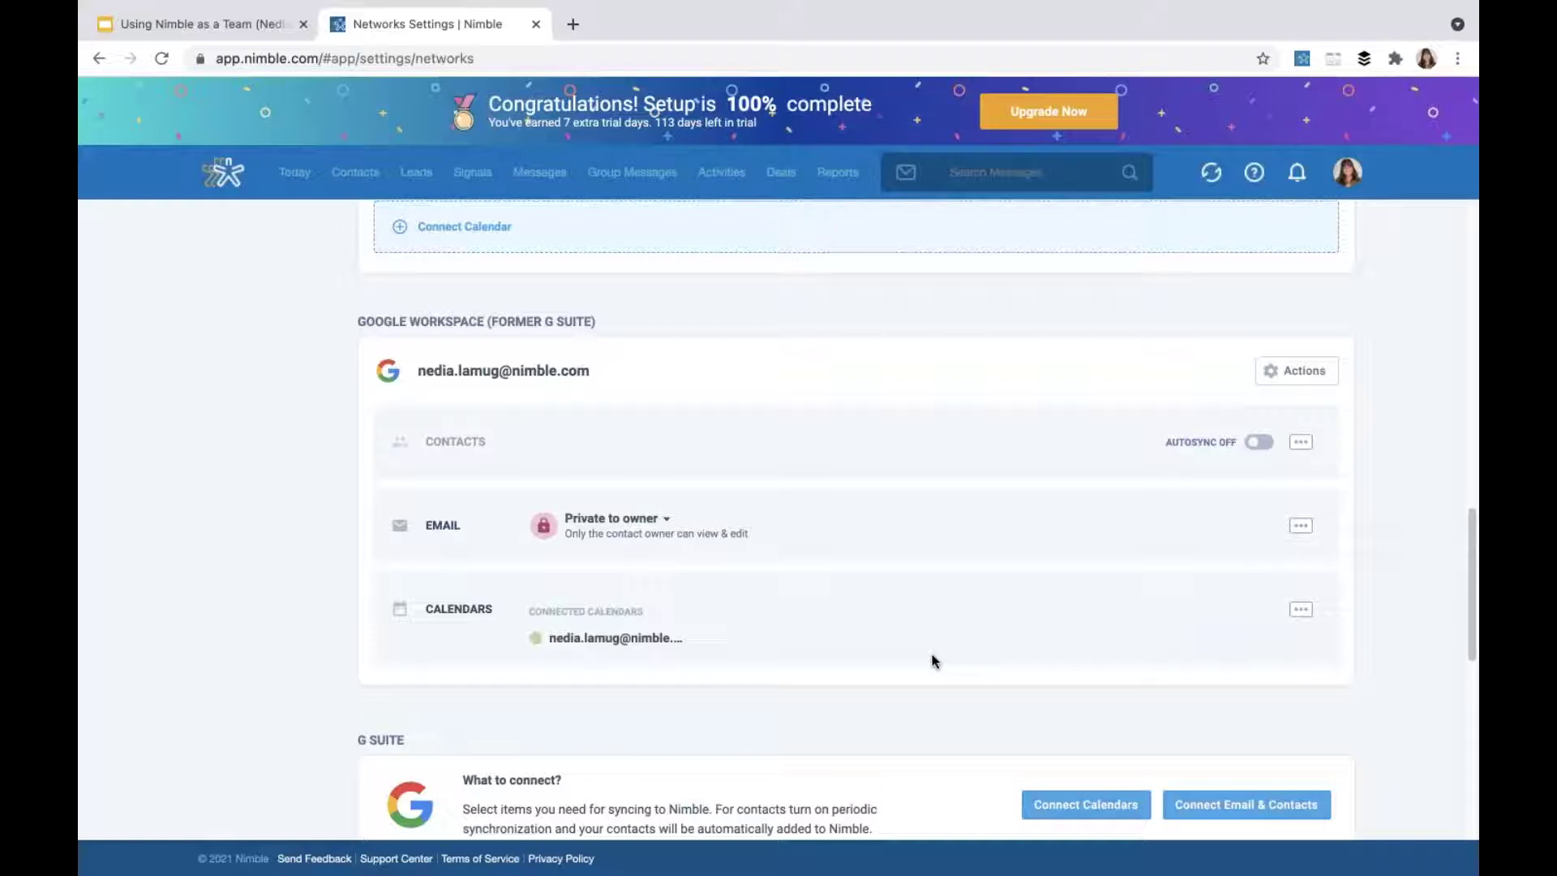
{"action": "scroll", "coordinate": [927, 664], "scroll_direction": "up", "scroll_amount": 10}
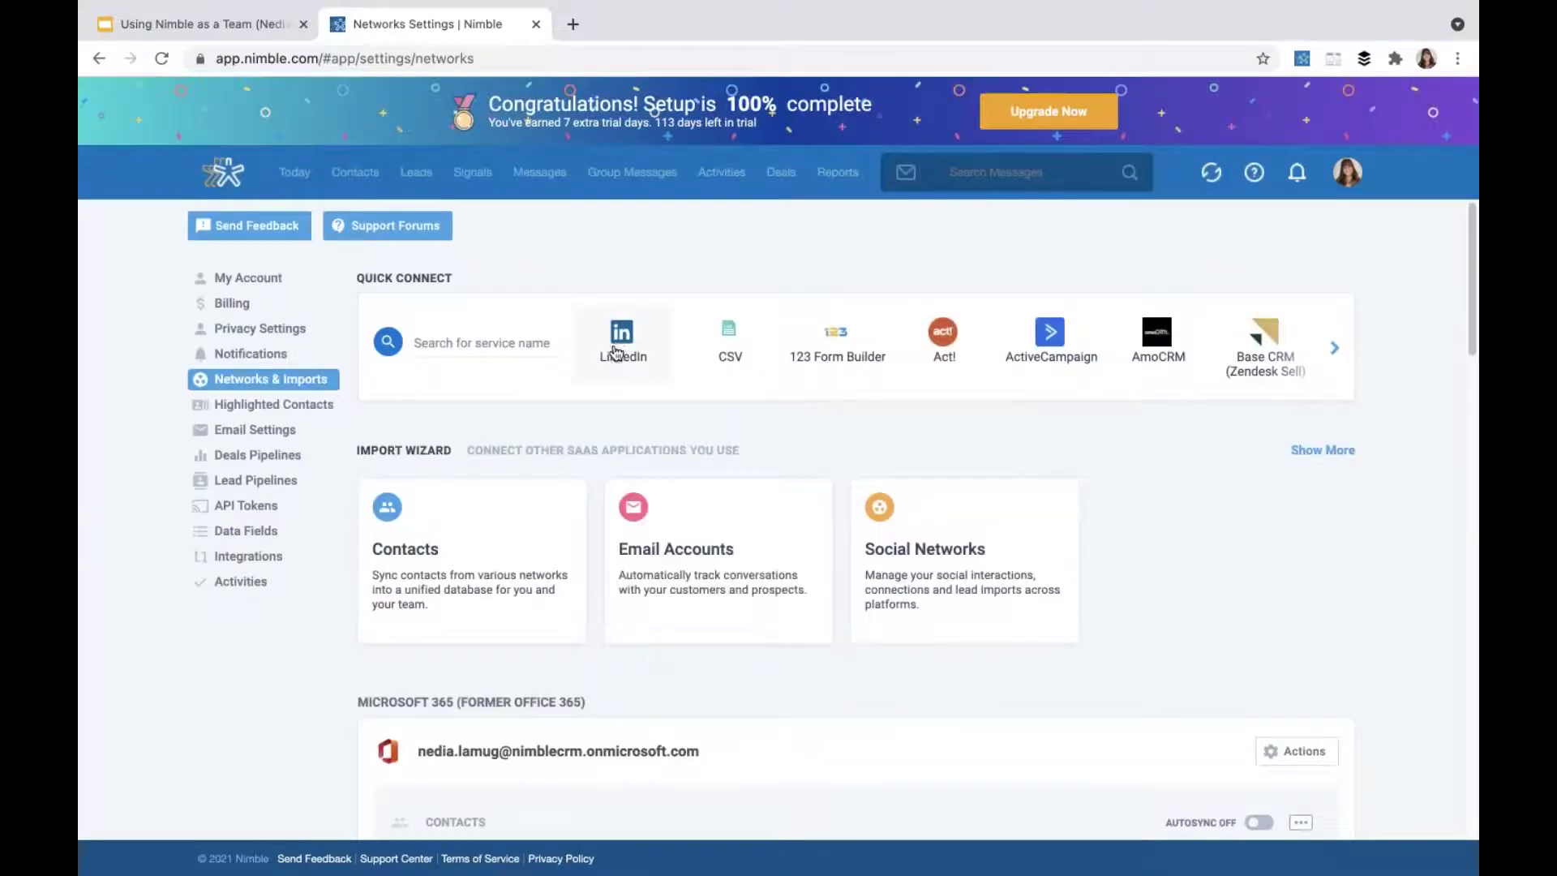
{"action": "left_click", "coordinate": [625, 348]}
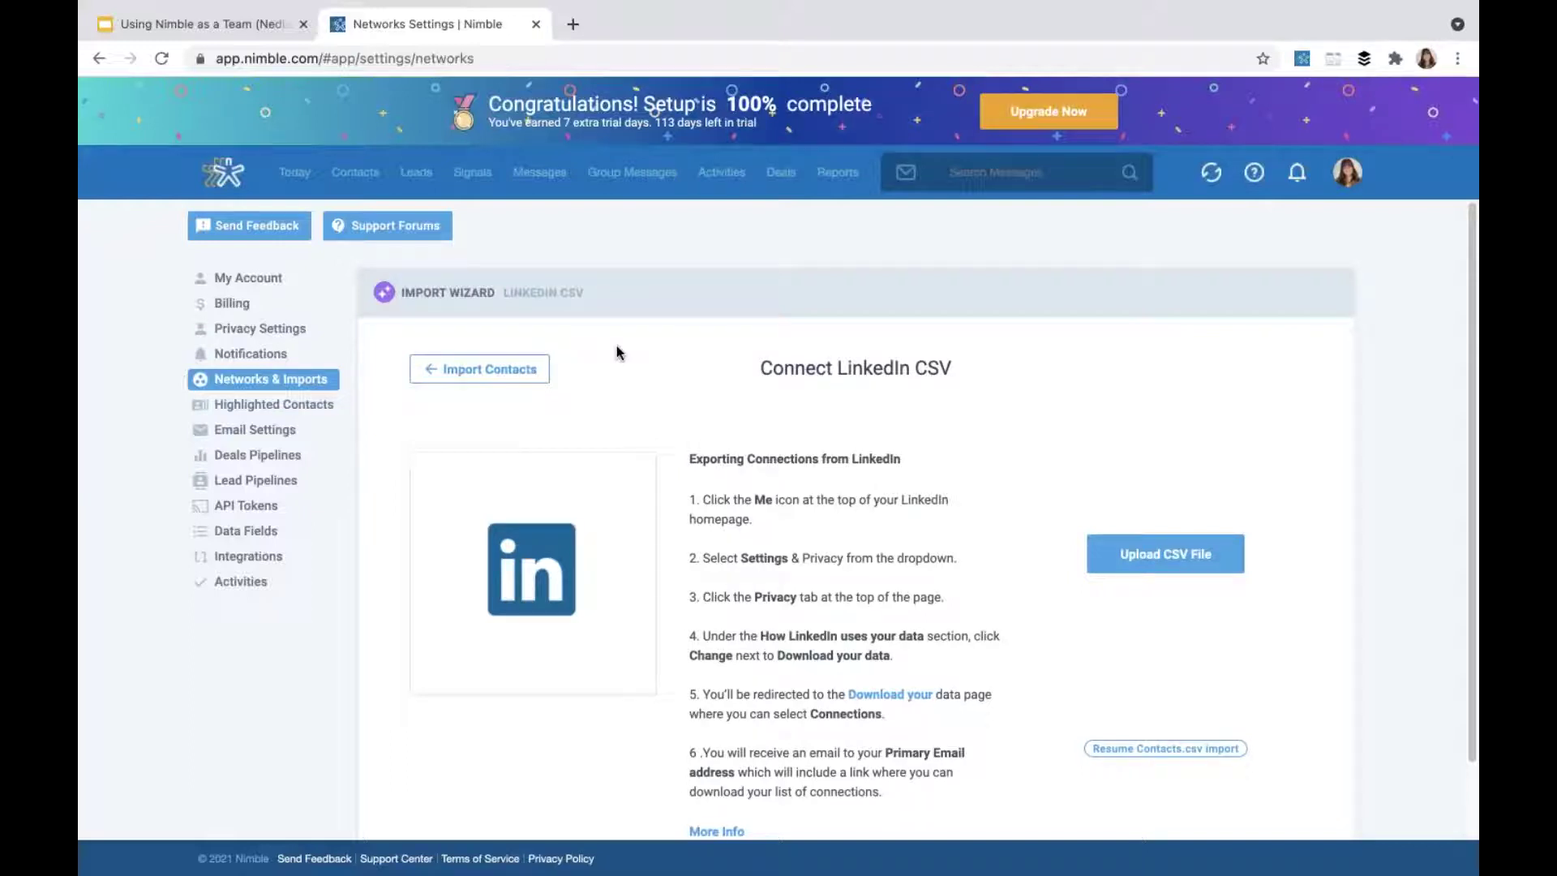
{"action": "left_click", "coordinate": [511, 381]}
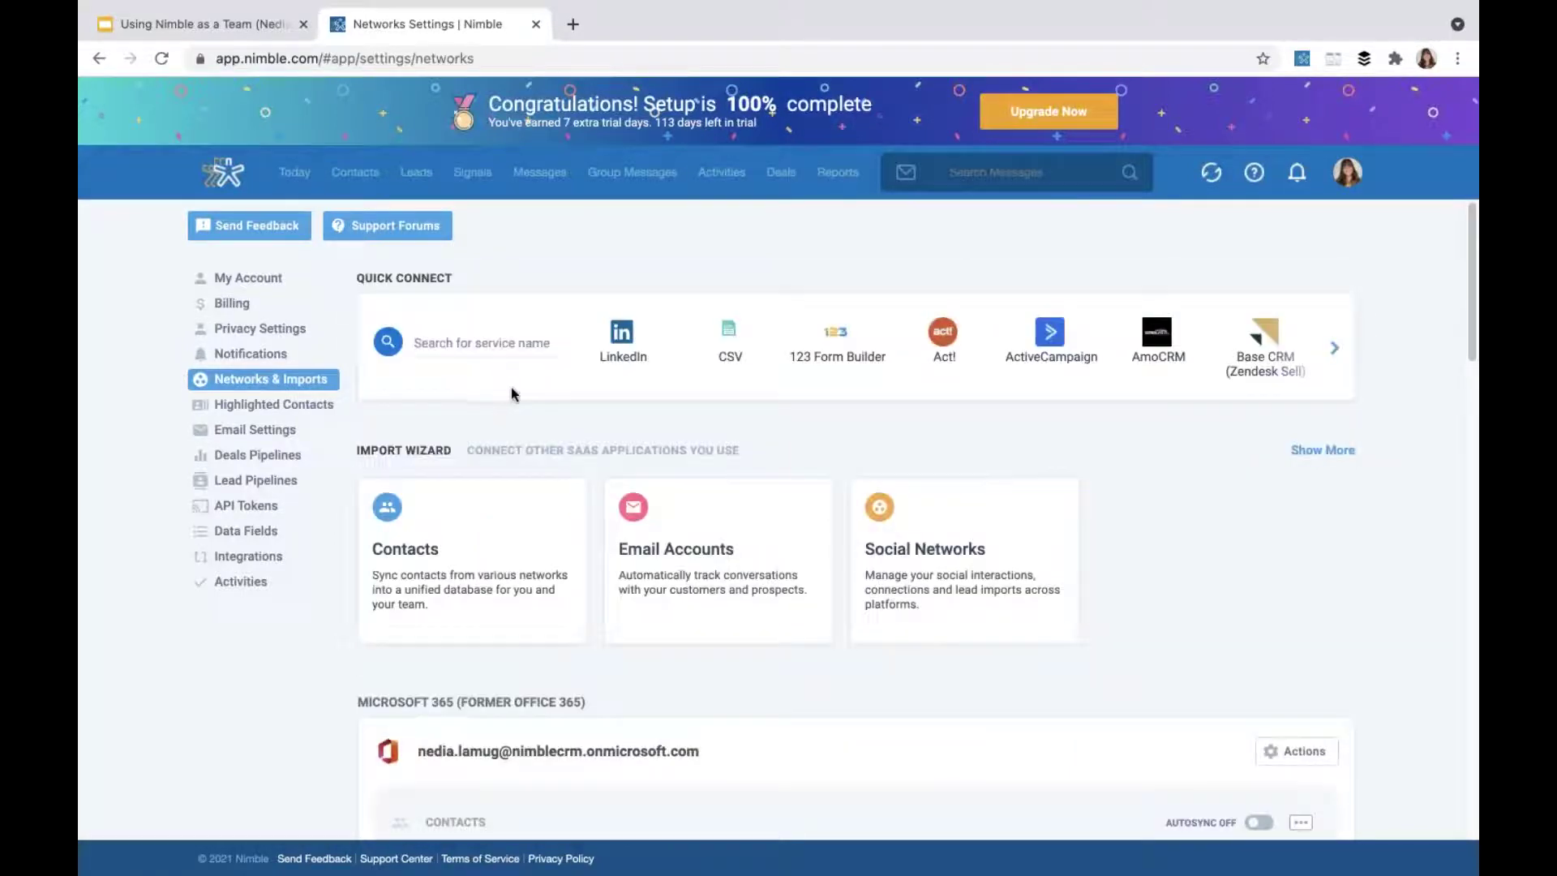
{"action": "left_click", "coordinate": [719, 369]}
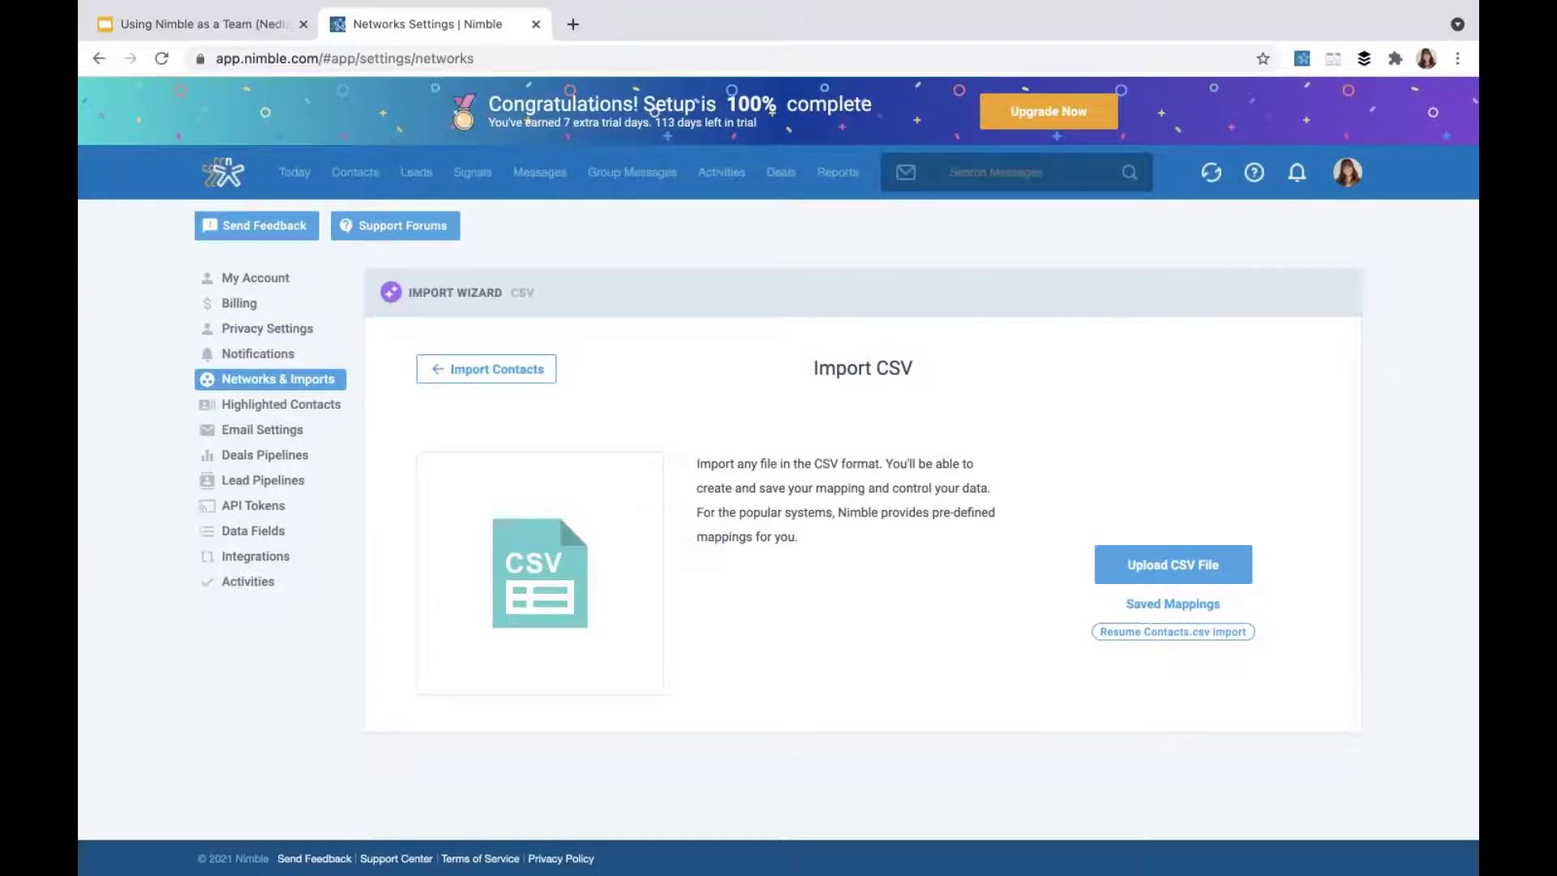
{"action": "left_click", "coordinate": [544, 370]}
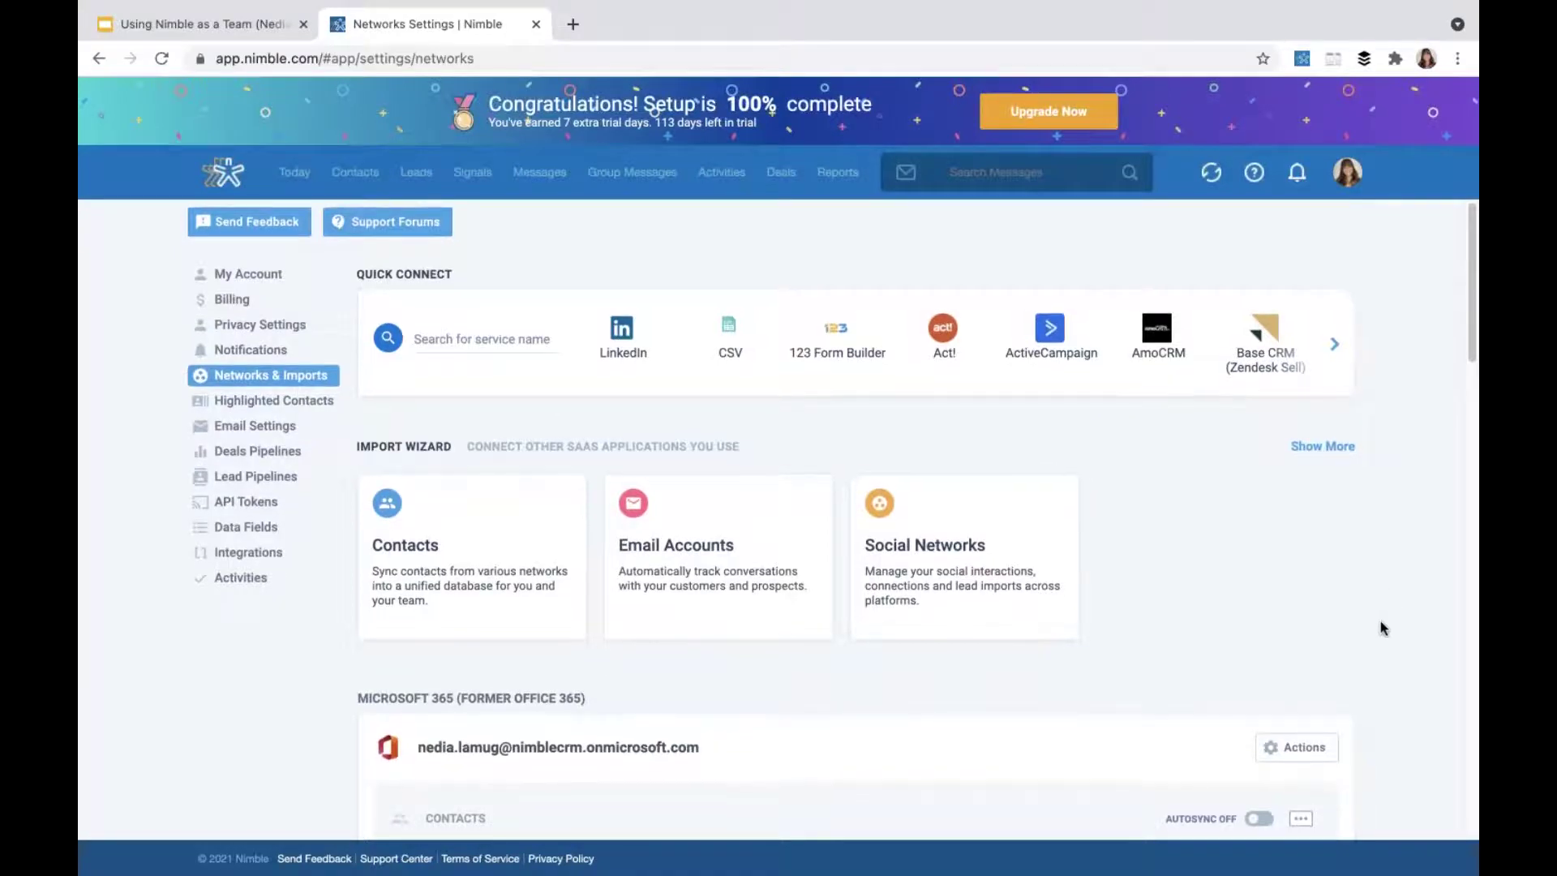
Step: Review the licenses and team users under Manage Users in the billing settings, and the user groups in the privacy settings
{"action": "scroll", "coordinate": [1381, 620], "scroll_direction": "down", "scroll_amount": 8}
{"action": "scroll", "coordinate": [1383, 624], "scroll_direction": "down", "scroll_amount": 10}
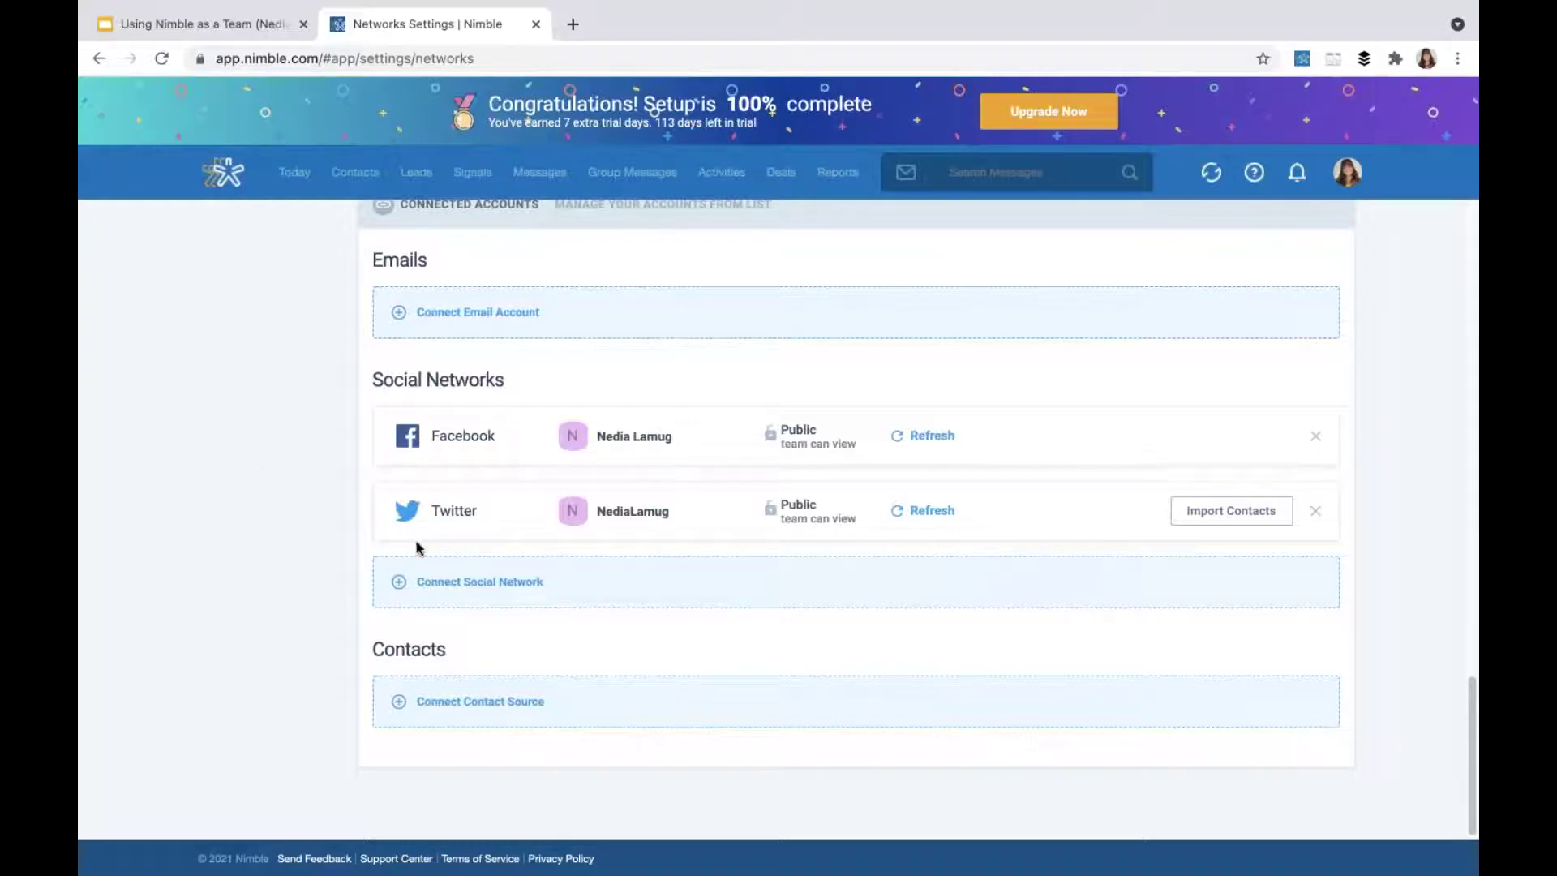
{"action": "scroll", "coordinate": [306, 623], "scroll_direction": "up", "scroll_amount": 15}
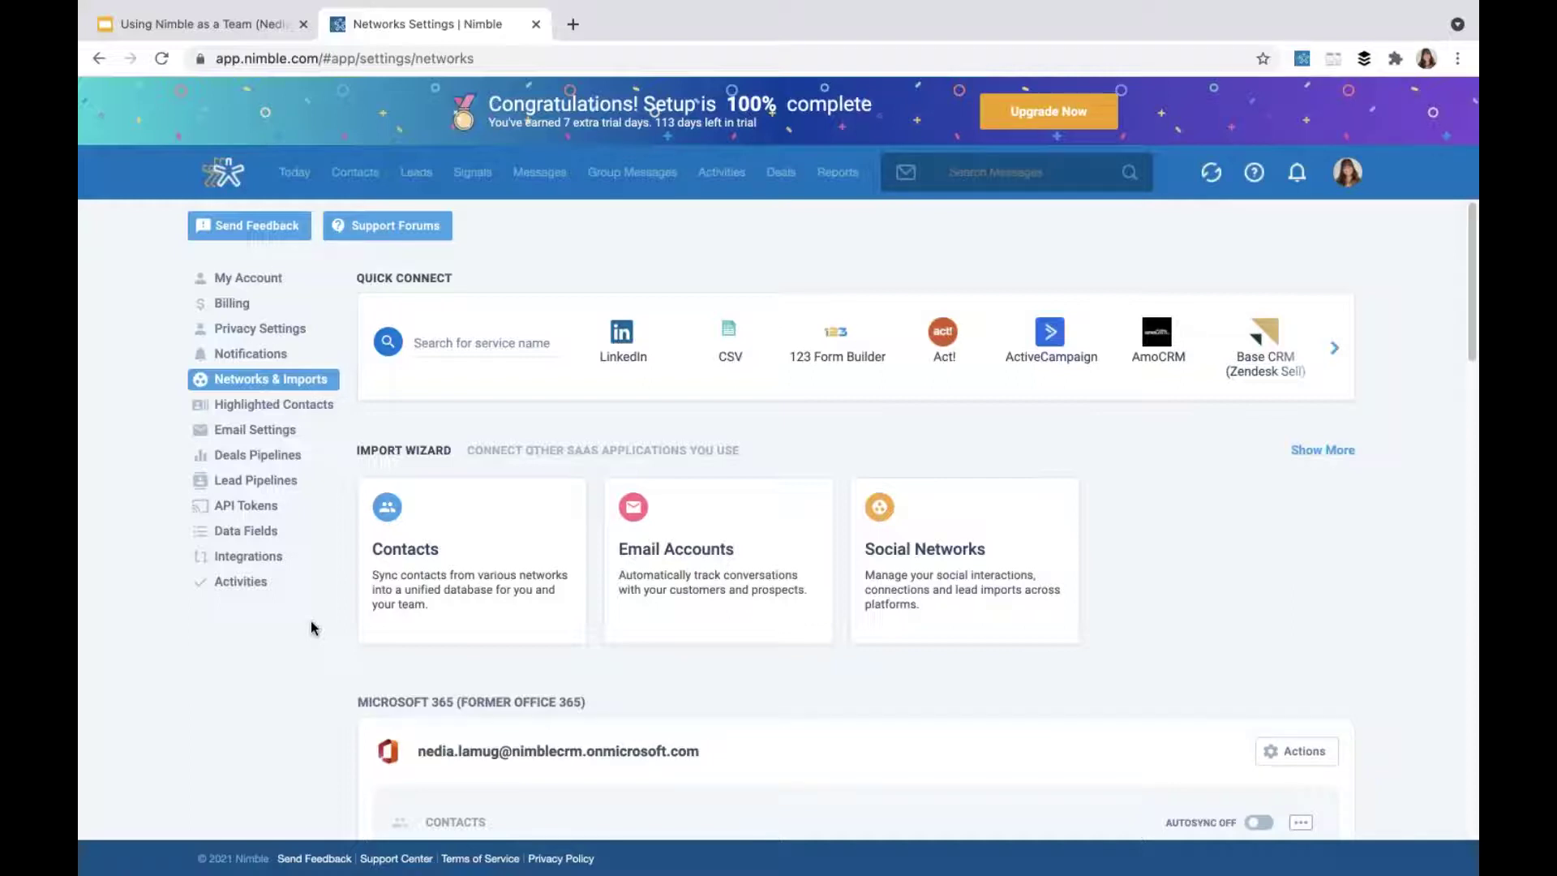
{"action": "left_click", "coordinate": [253, 305]}
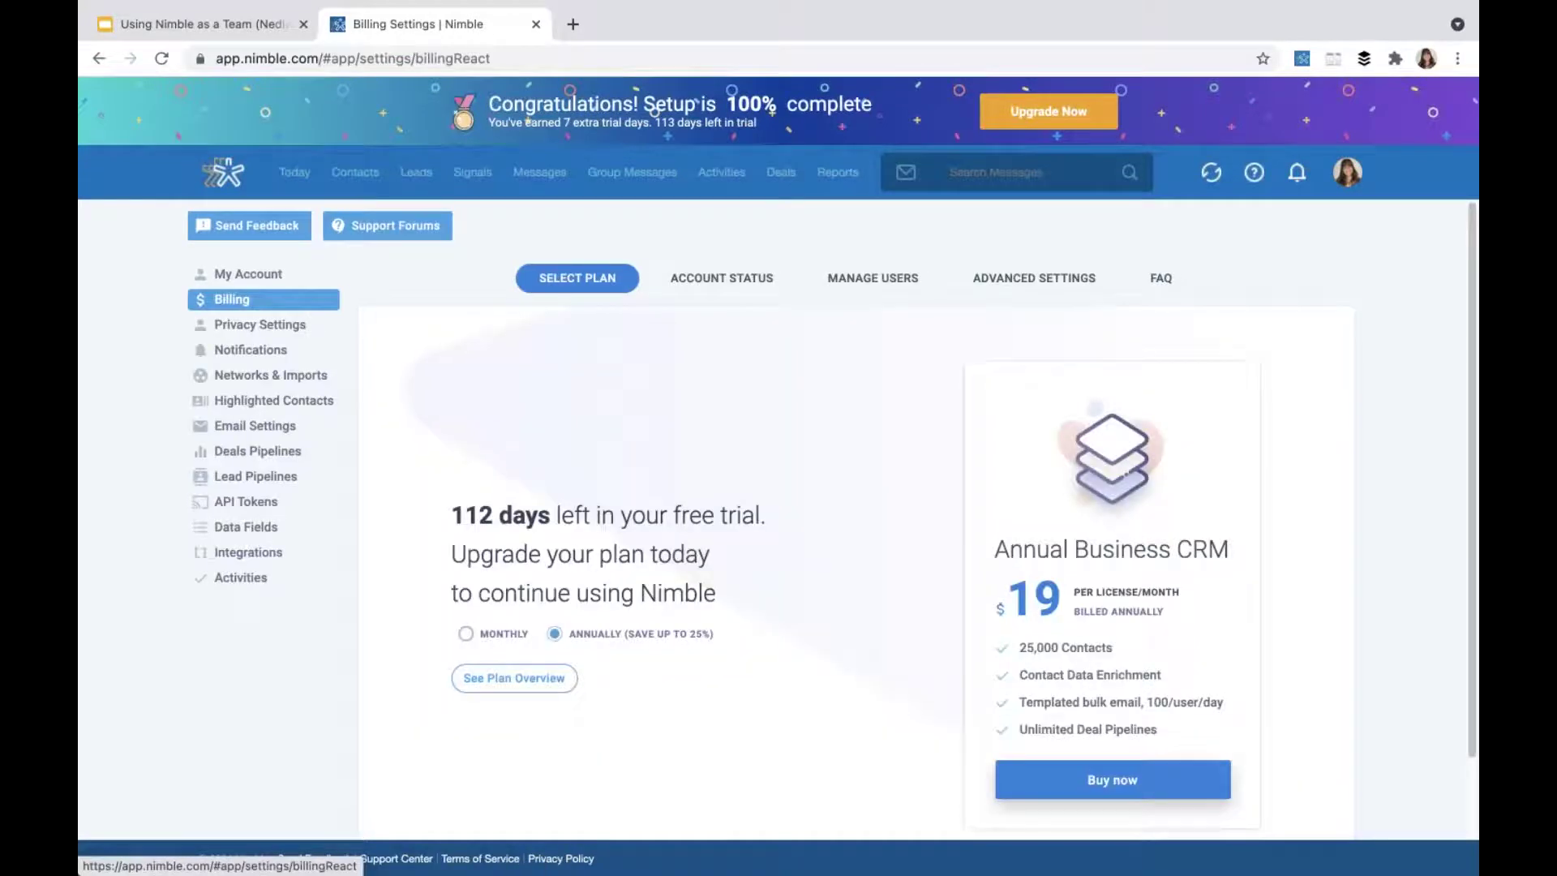
{"action": "left_click", "coordinate": [855, 288]}
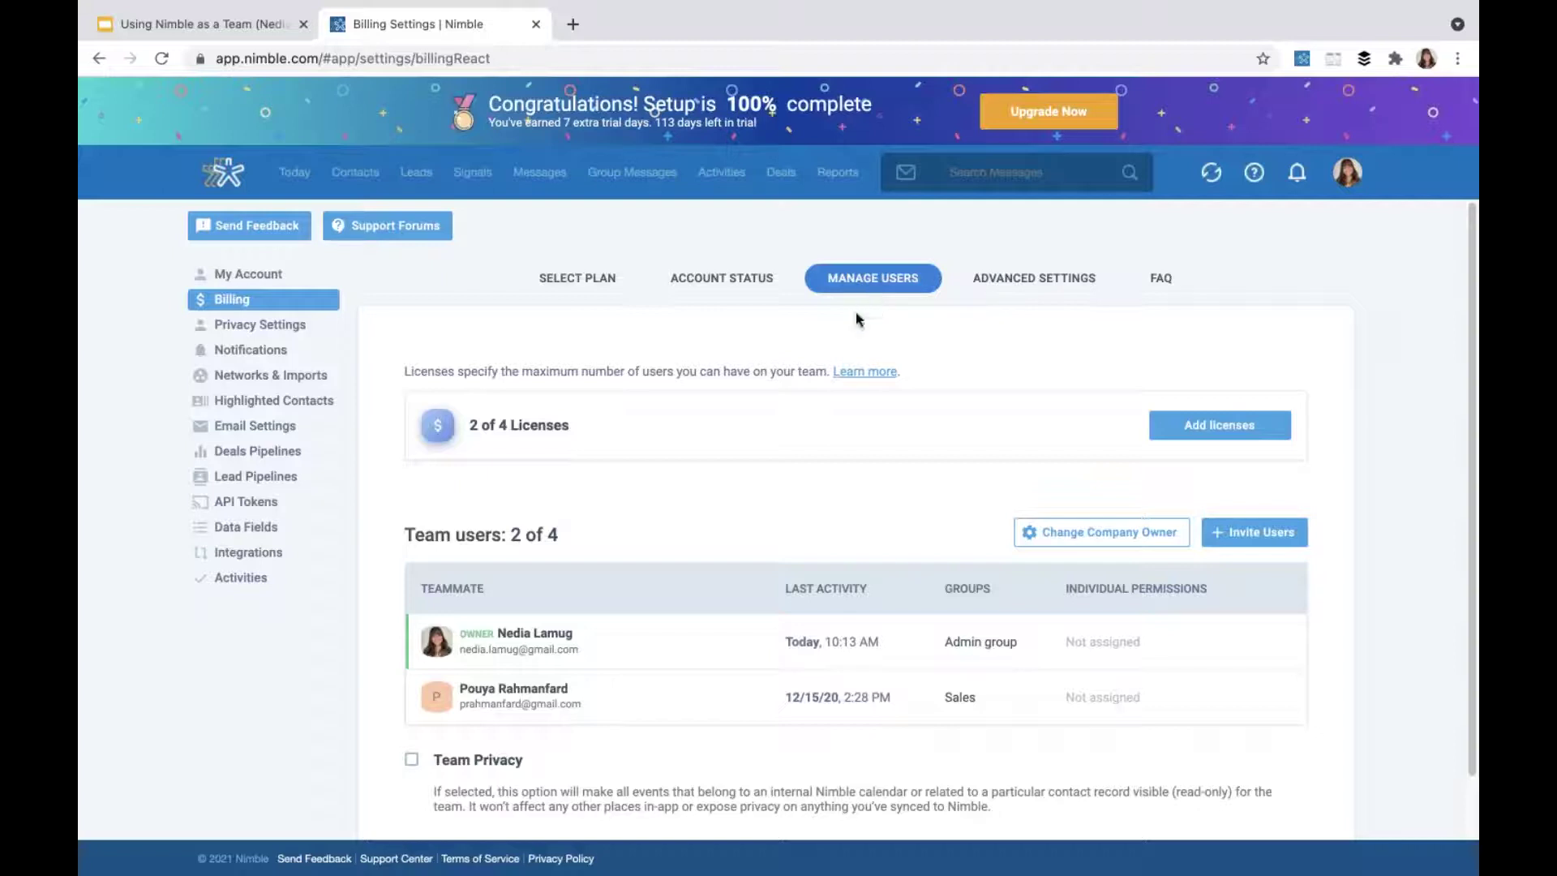
{"action": "left_click", "coordinate": [261, 324]}
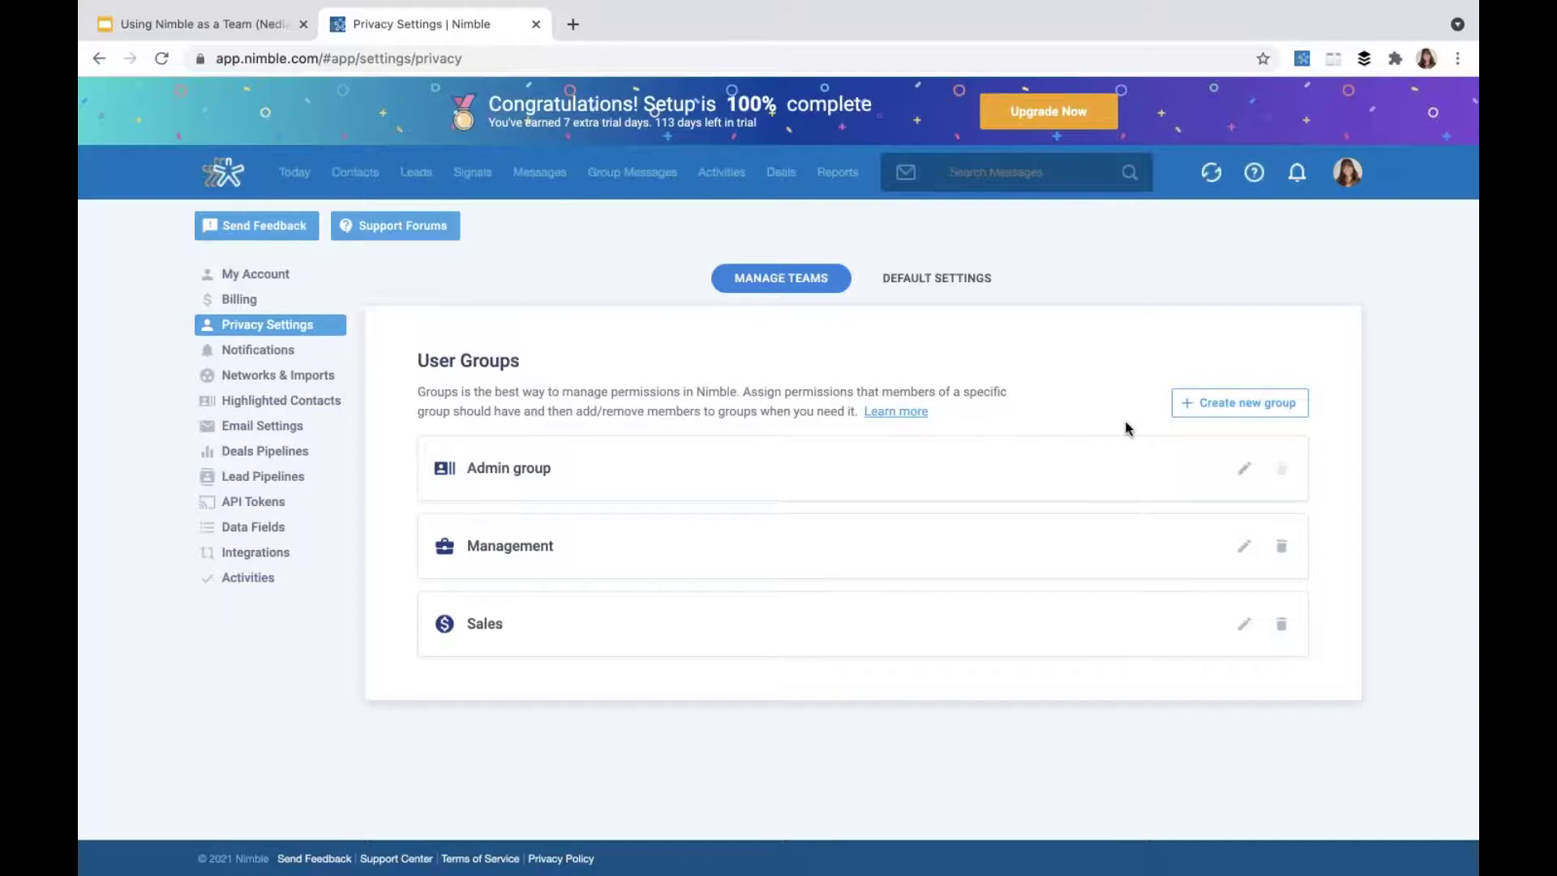
Step: Configure the Recently Viewed contacts table by choosing the Privacy field as a column and pinning the Privacy column
{"action": "left_click", "coordinate": [339, 175]}
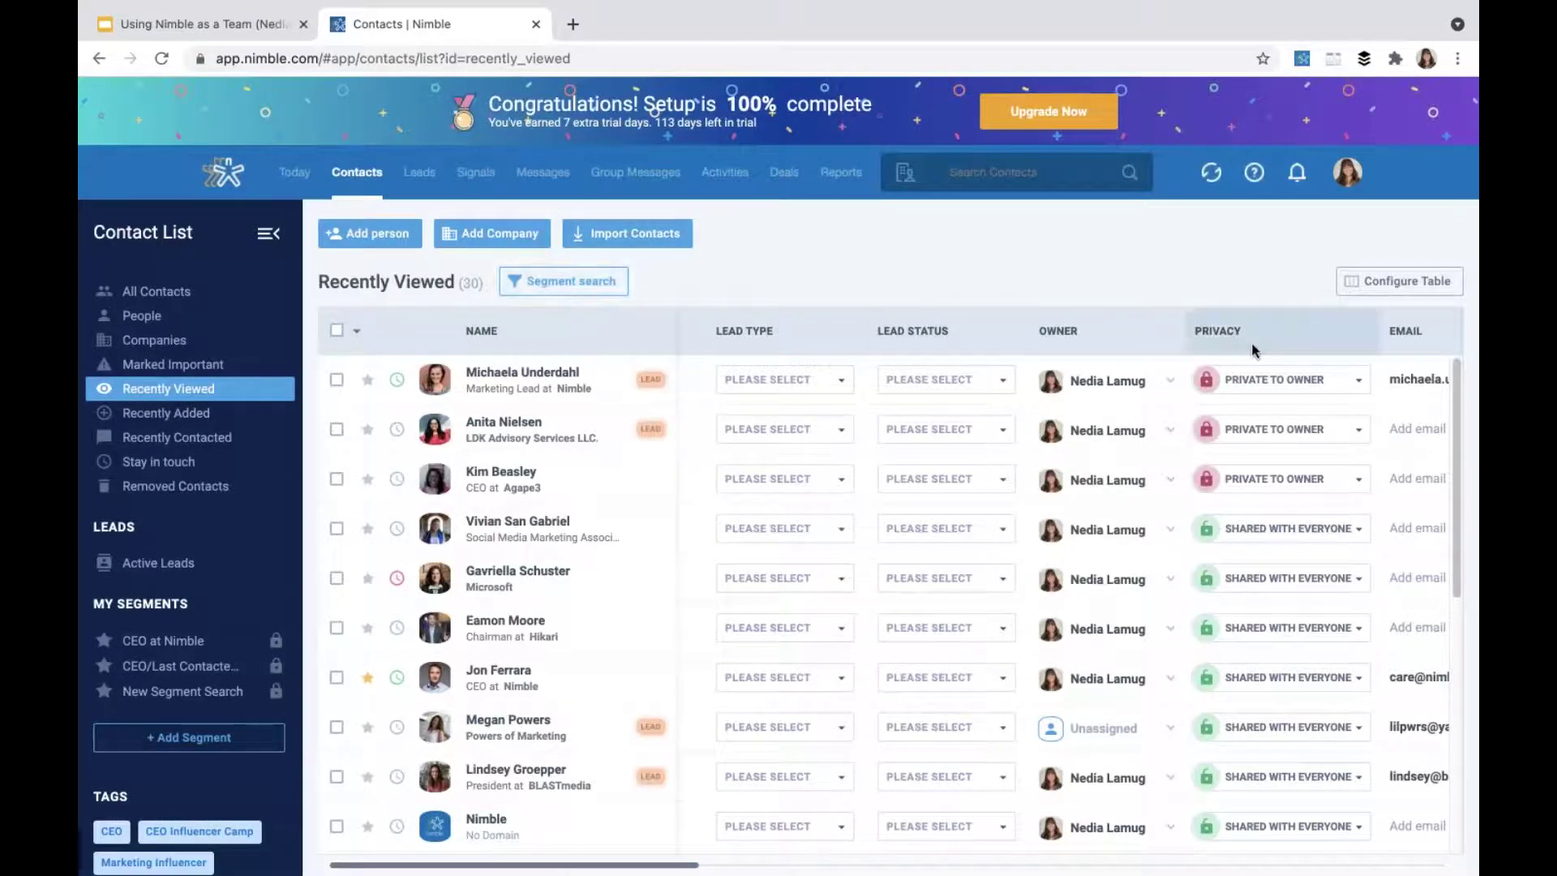
{"action": "left_click", "coordinate": [1398, 297]}
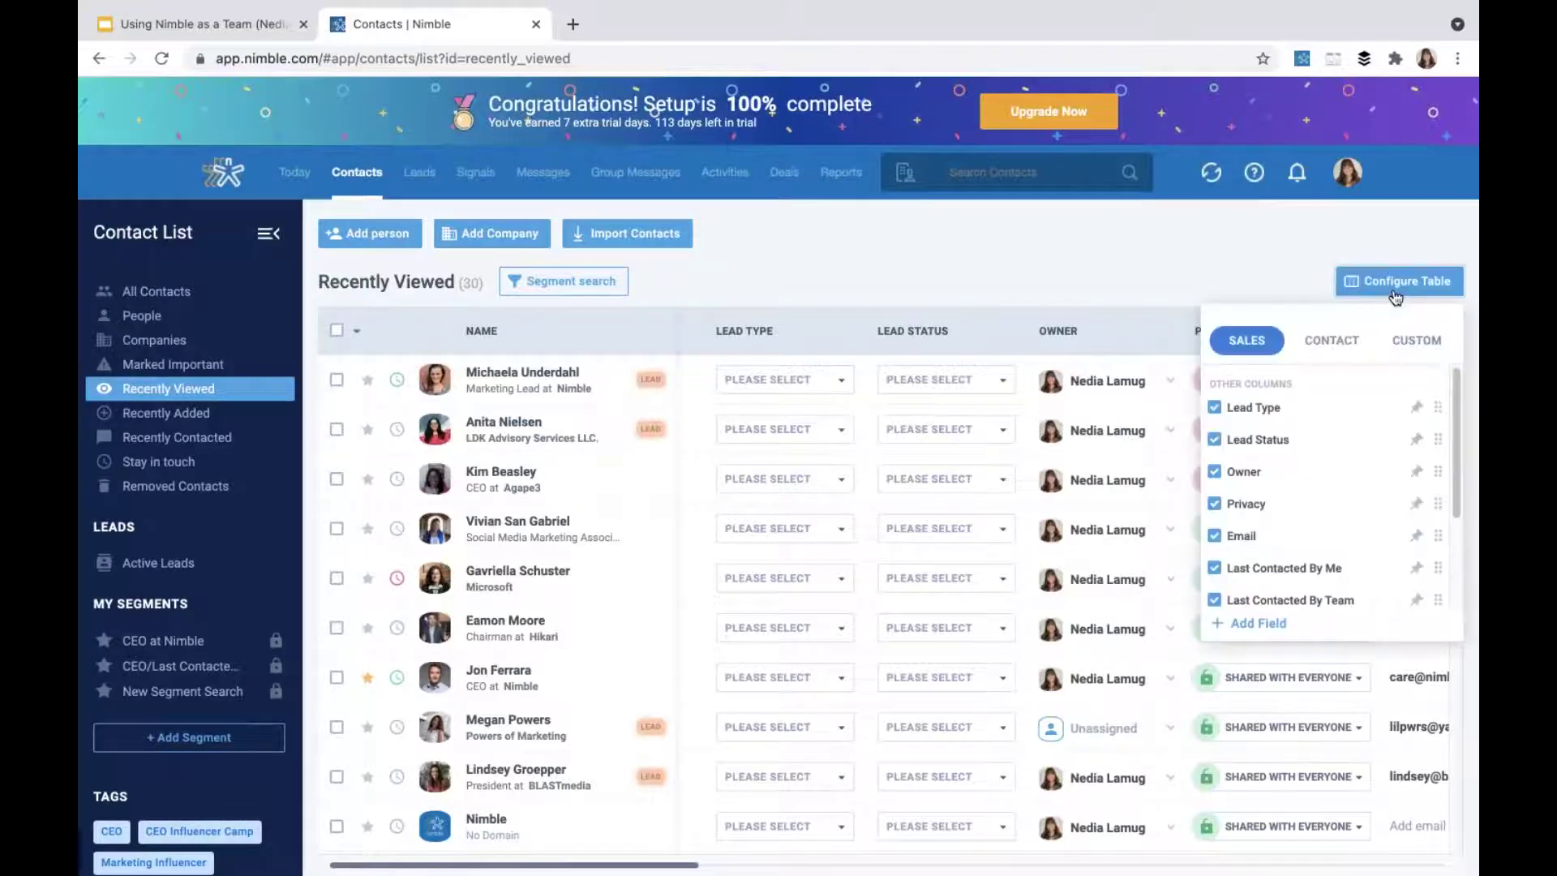
{"action": "left_click", "coordinate": [1271, 625]}
{"action": "left_click", "coordinate": [1211, 282]}
{"action": "type", "text": "priv"}
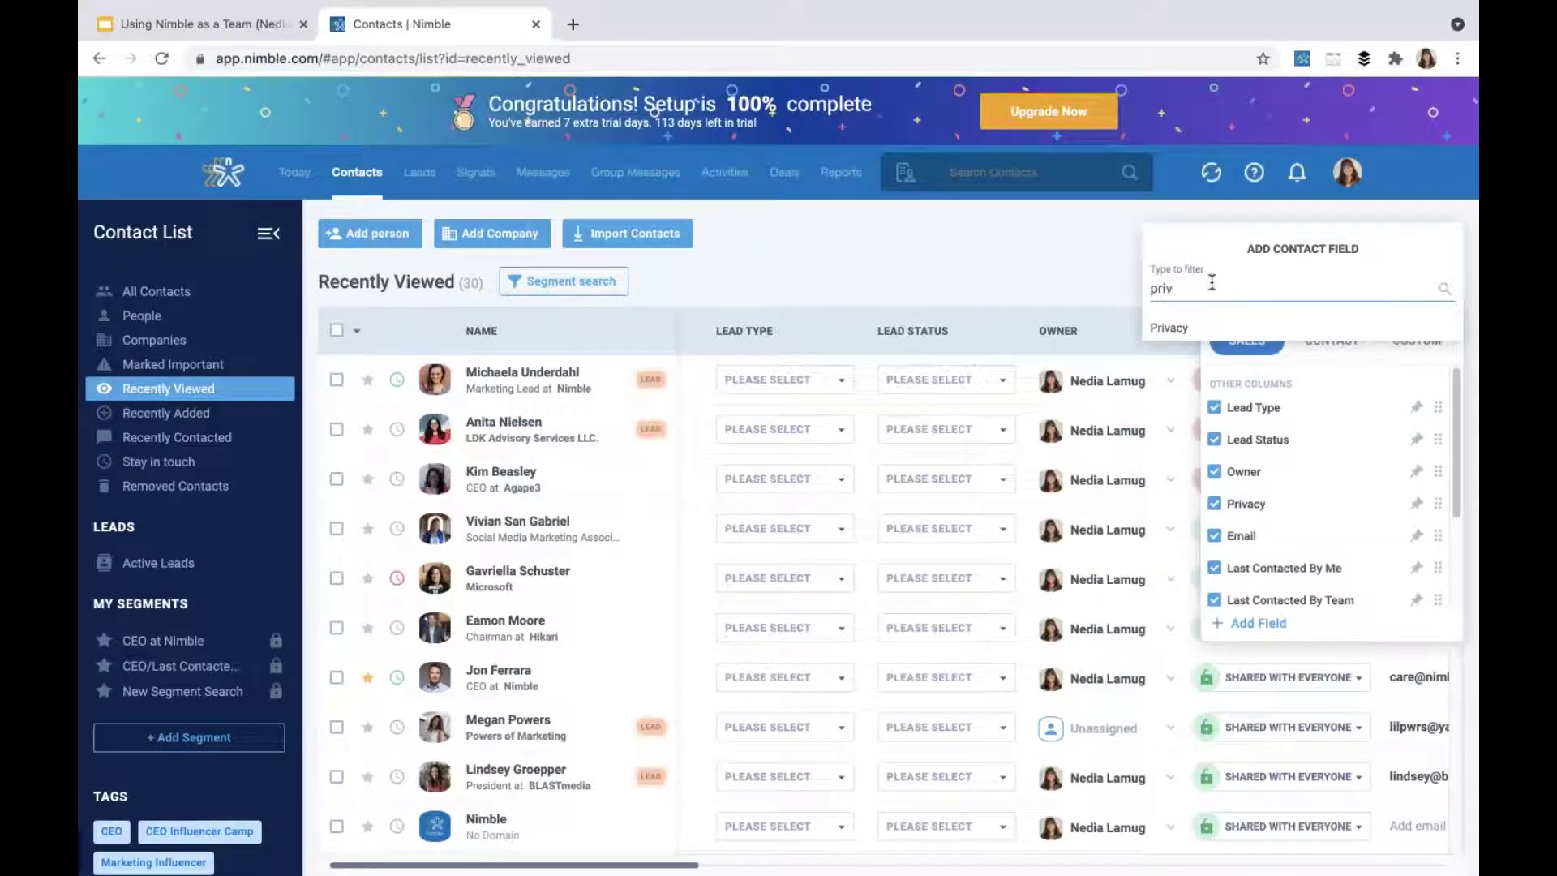
{"action": "left_click", "coordinate": [1168, 329]}
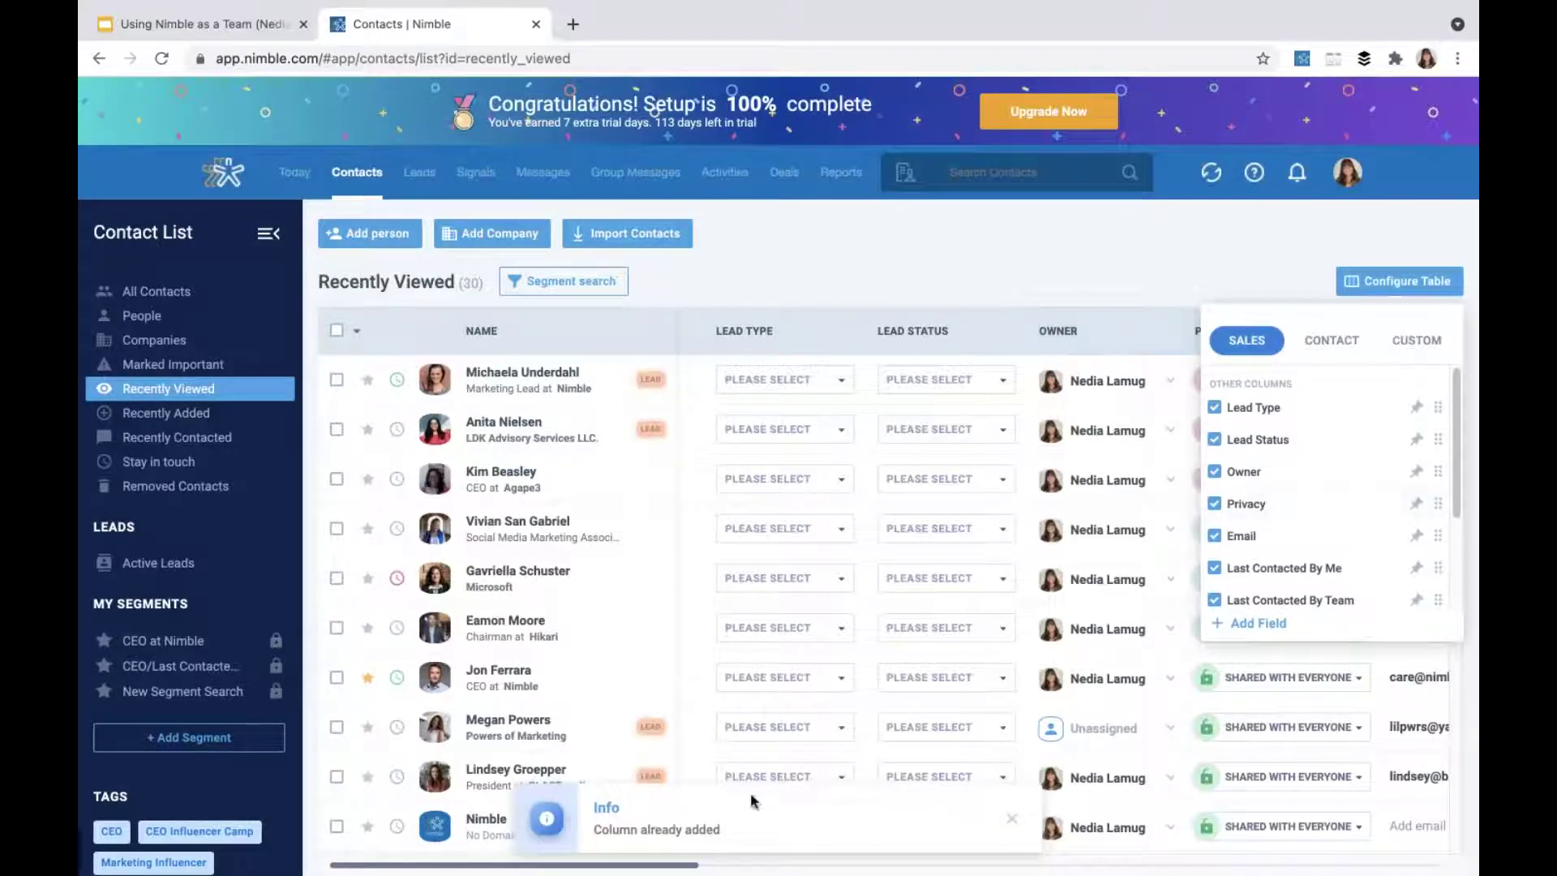
{"action": "left_click", "coordinate": [1417, 505]}
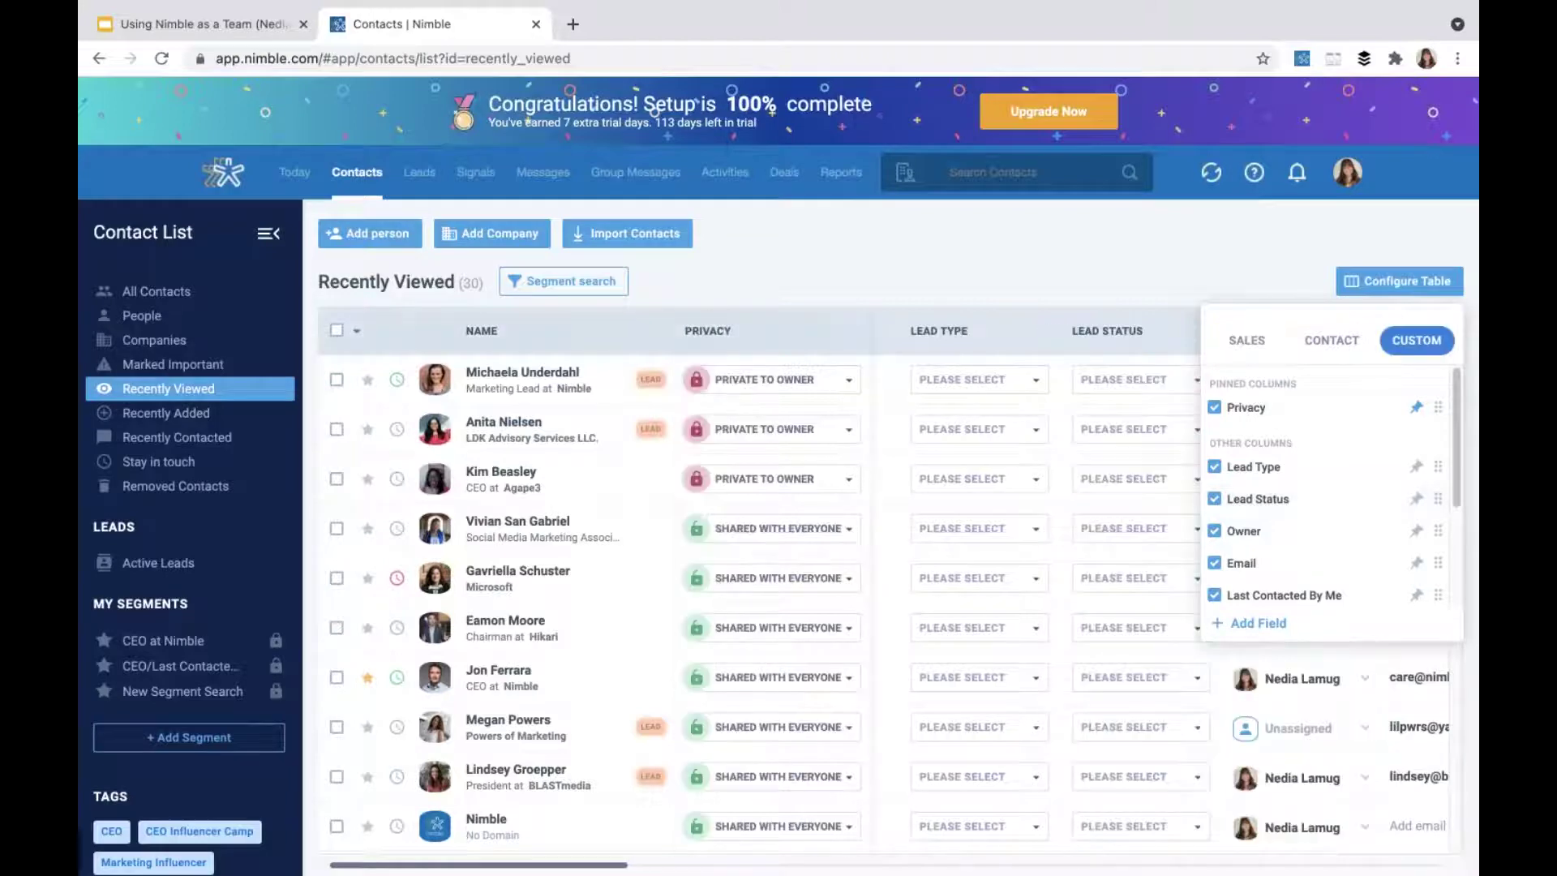
Step: Unpin the Privacy column in the contacts table configuration, and view the privacy options available for the first contact
{"action": "left_click", "coordinate": [1417, 407]}
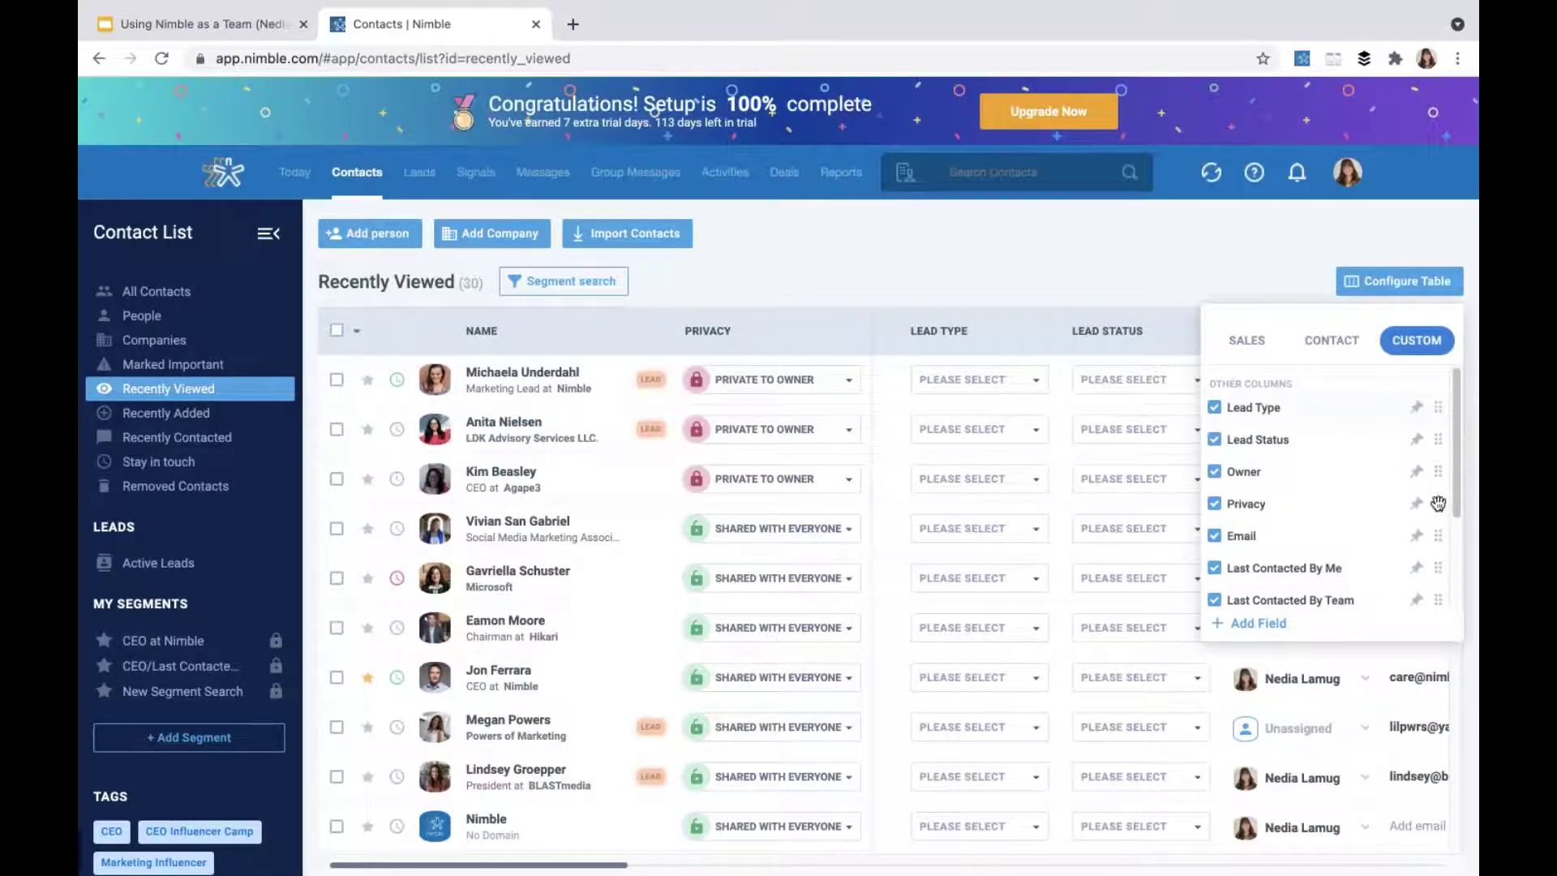
{"action": "mouse_move", "coordinate": [1436, 483]}
{"action": "left_mouse_down"}
{"action": "mouse_move", "coordinate": [1439, 434]}
{"action": "mouse_move", "coordinate": [1436, 505]}
{"action": "left_mouse_up"}
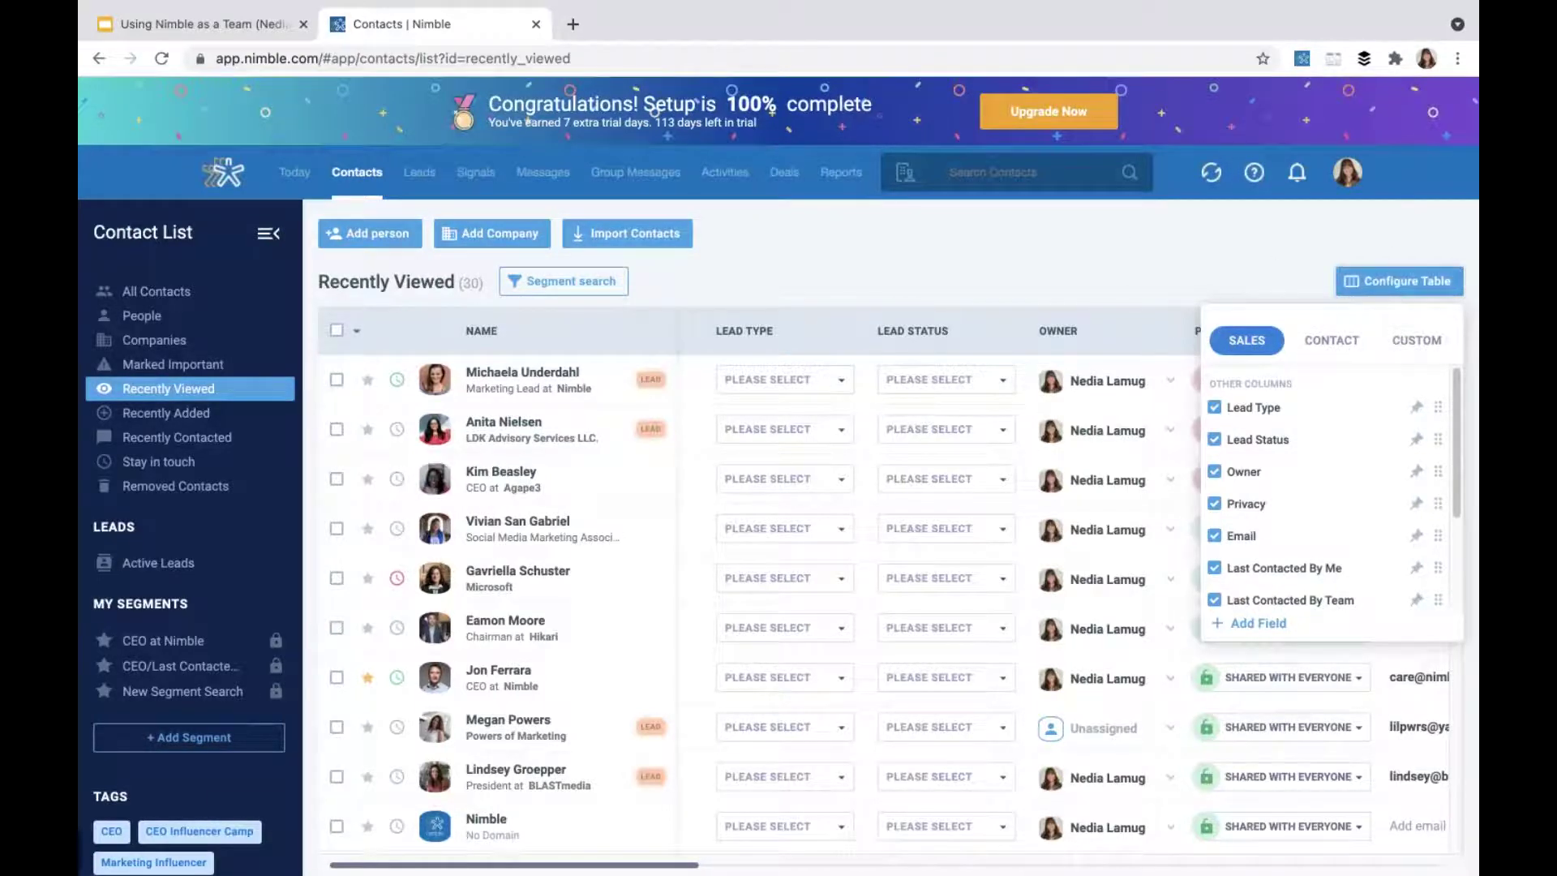
{"action": "left_click", "coordinate": [1187, 415]}
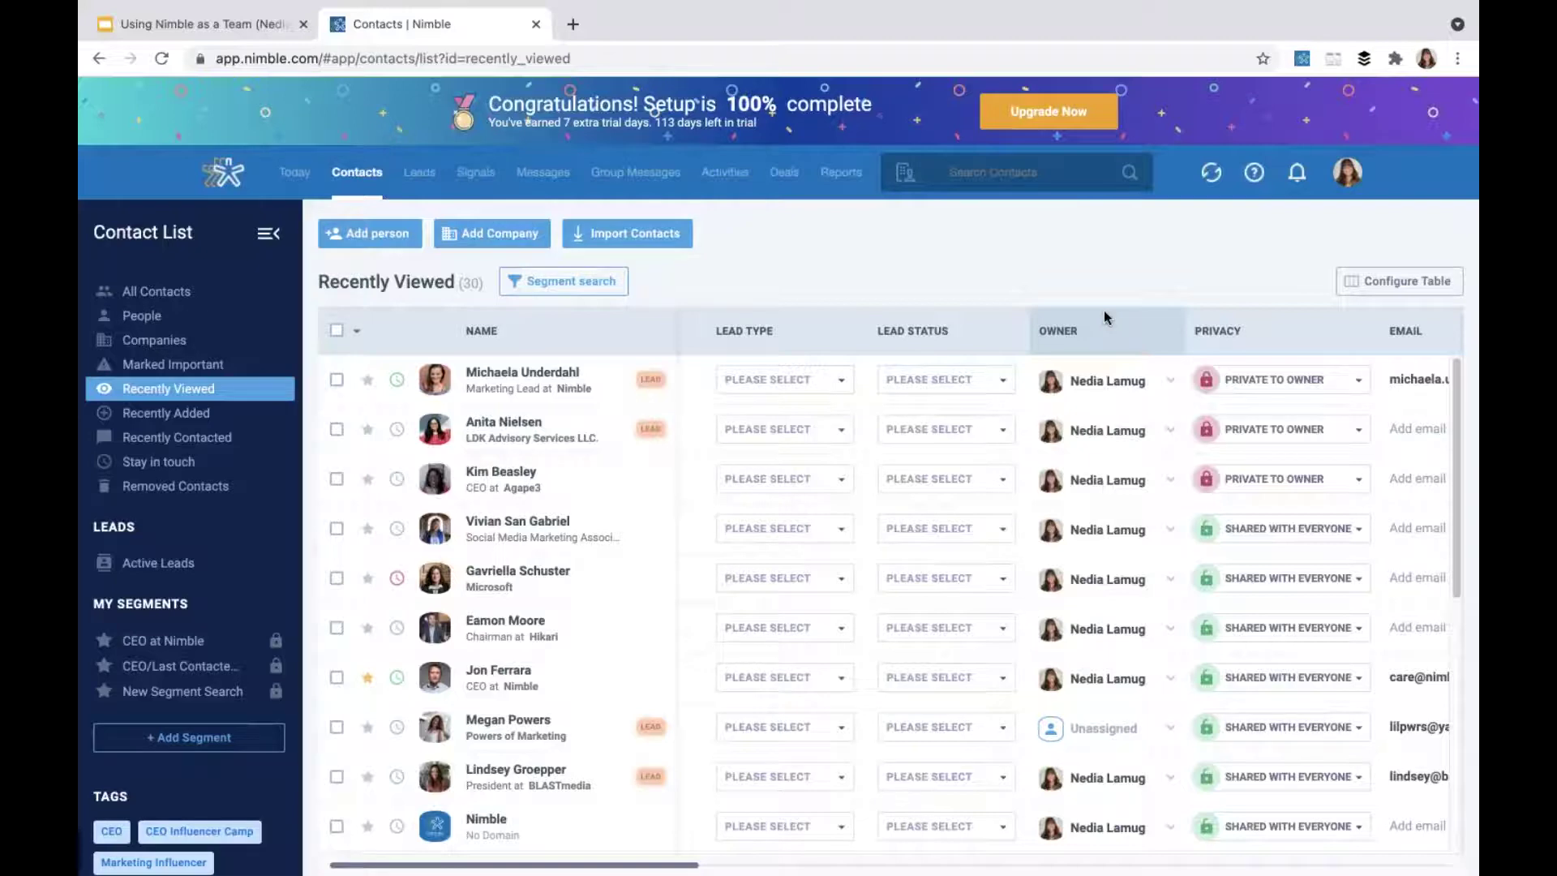
{"action": "left_click", "coordinate": [1359, 383]}
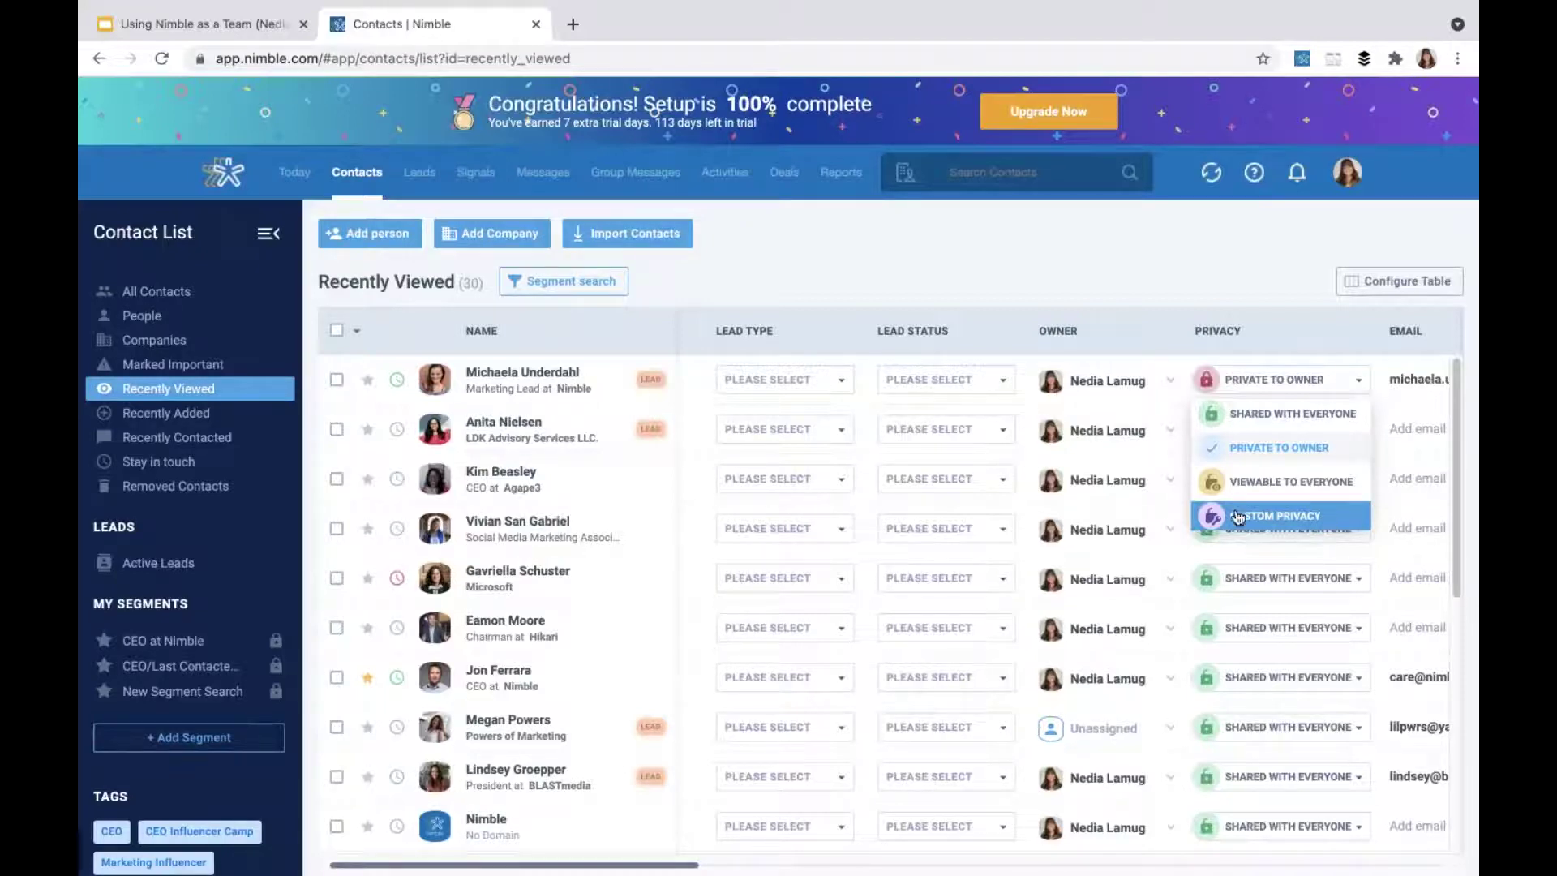
{"action": "left_click", "coordinate": [884, 277]}
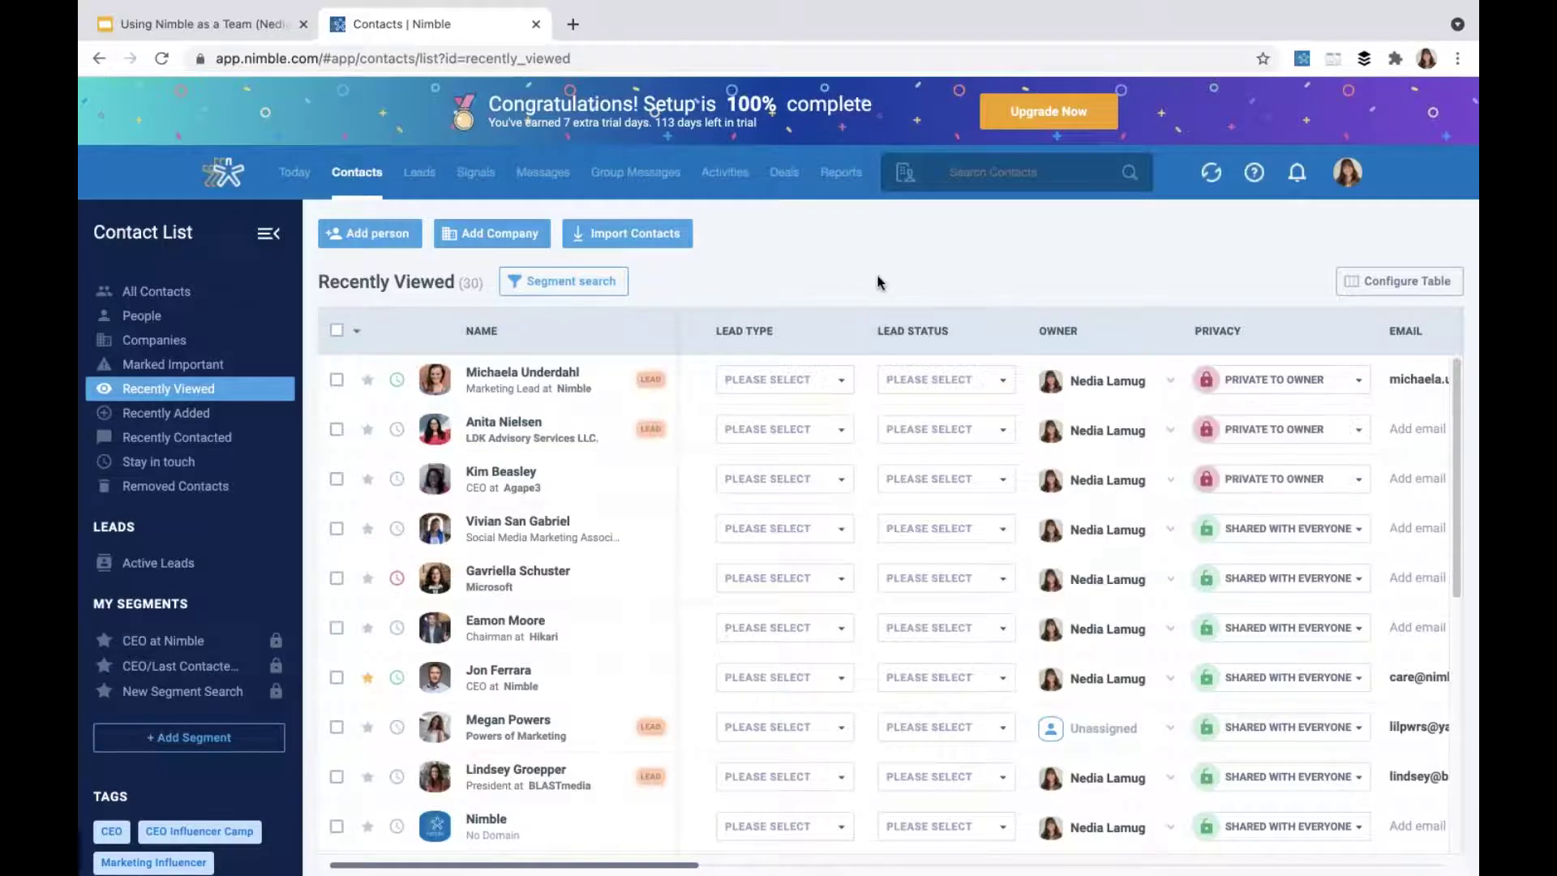
Step: View the bulk owner choices for the first three contacts and share those contacts with everyone, clearing the selection at the end
{"action": "left_click", "coordinate": [337, 379]}
{"action": "left_click", "coordinate": [336, 429]}
{"action": "left_click", "coordinate": [337, 480]}
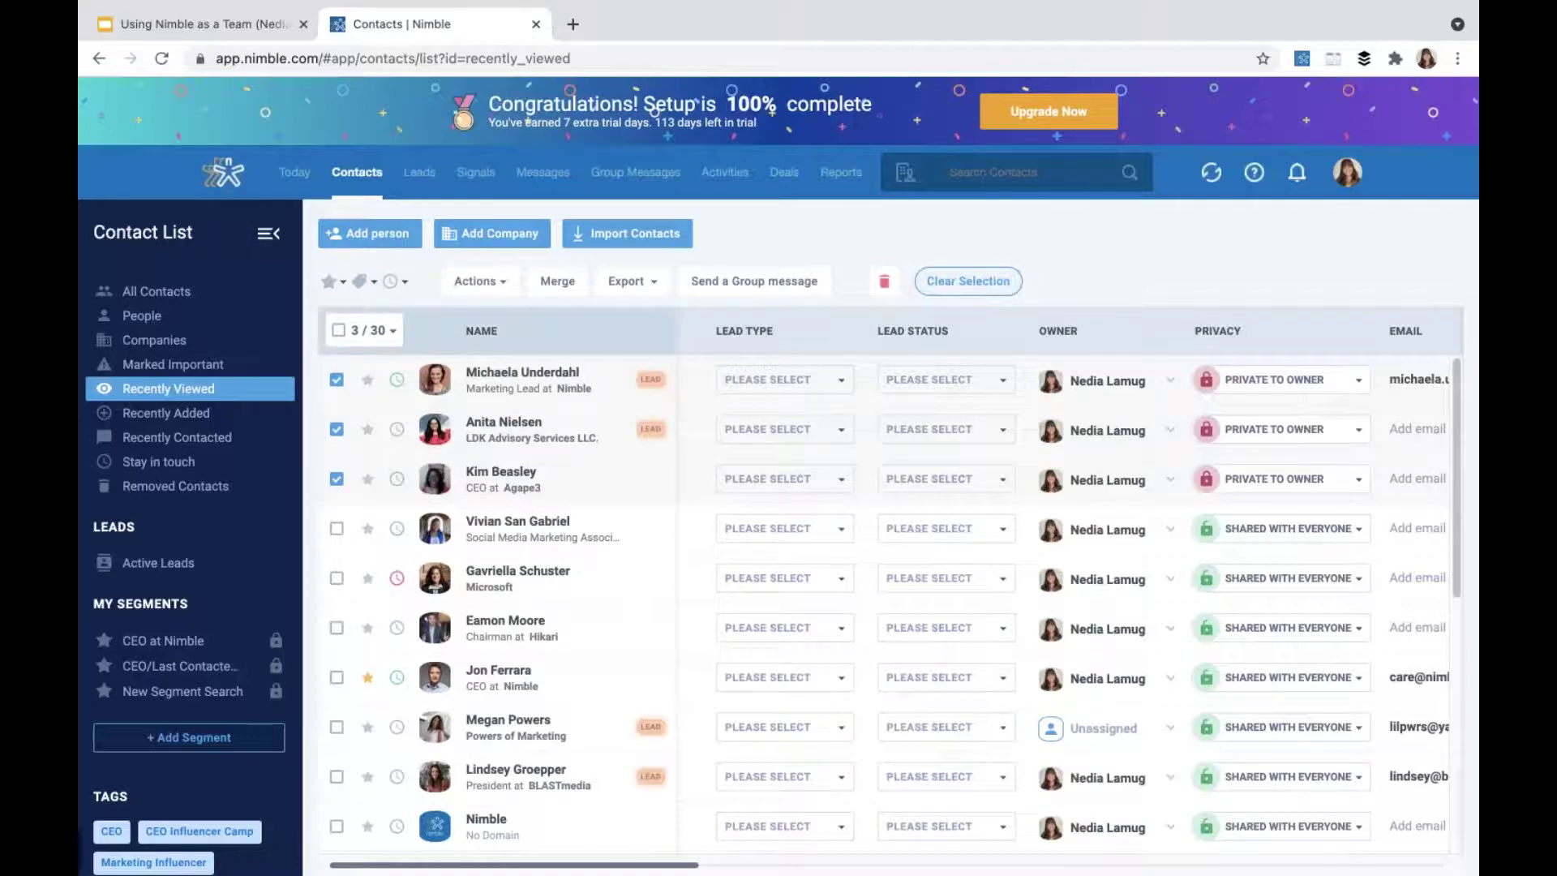
{"action": "left_click", "coordinate": [485, 281]}
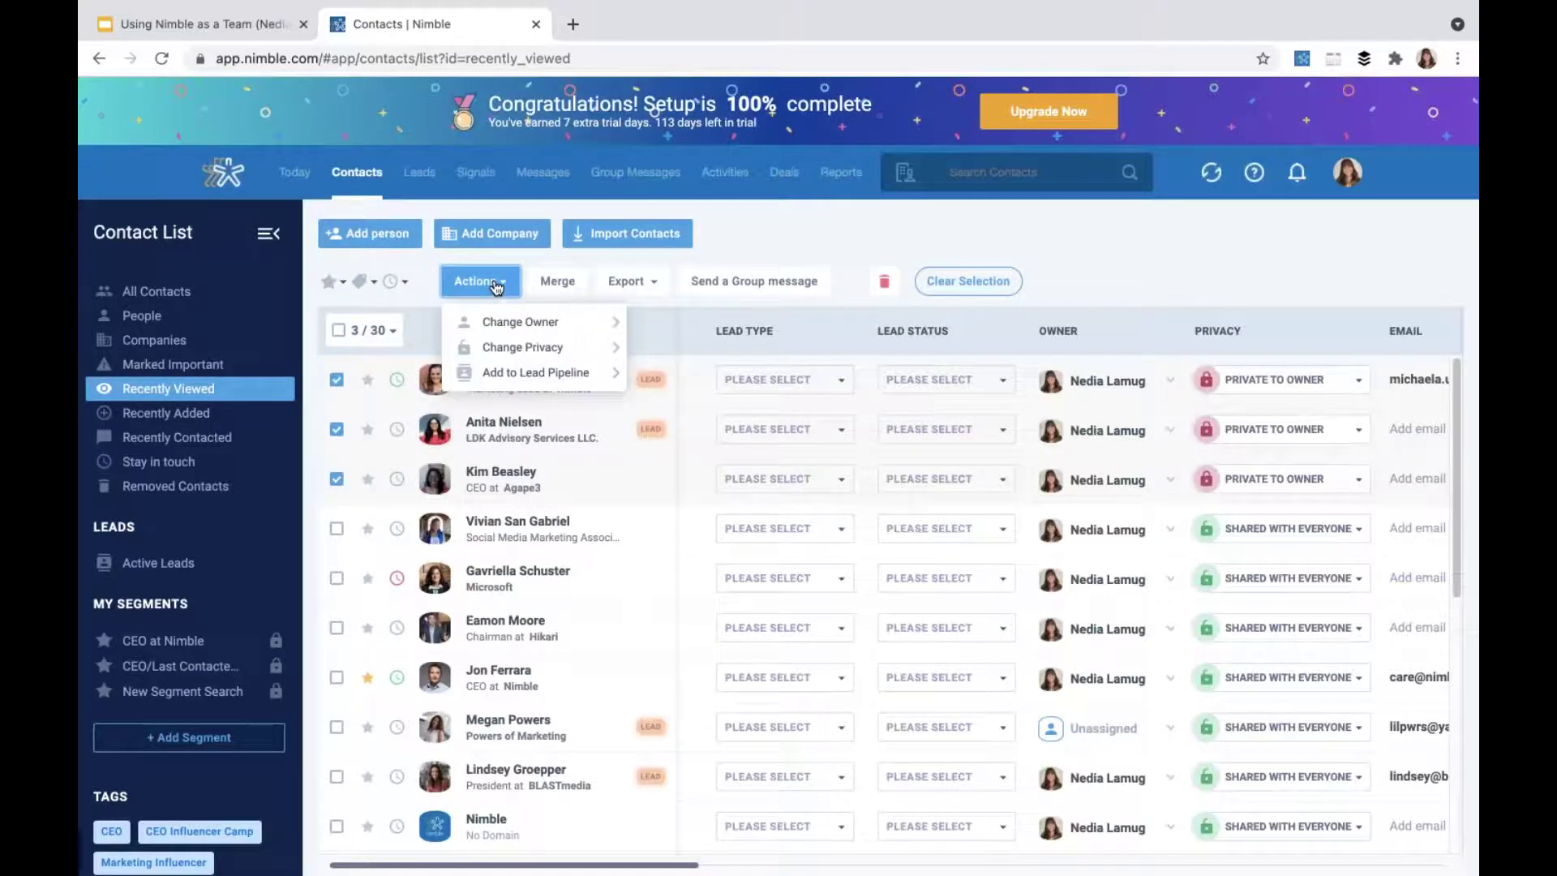
{"action": "left_click", "coordinate": [615, 323]}
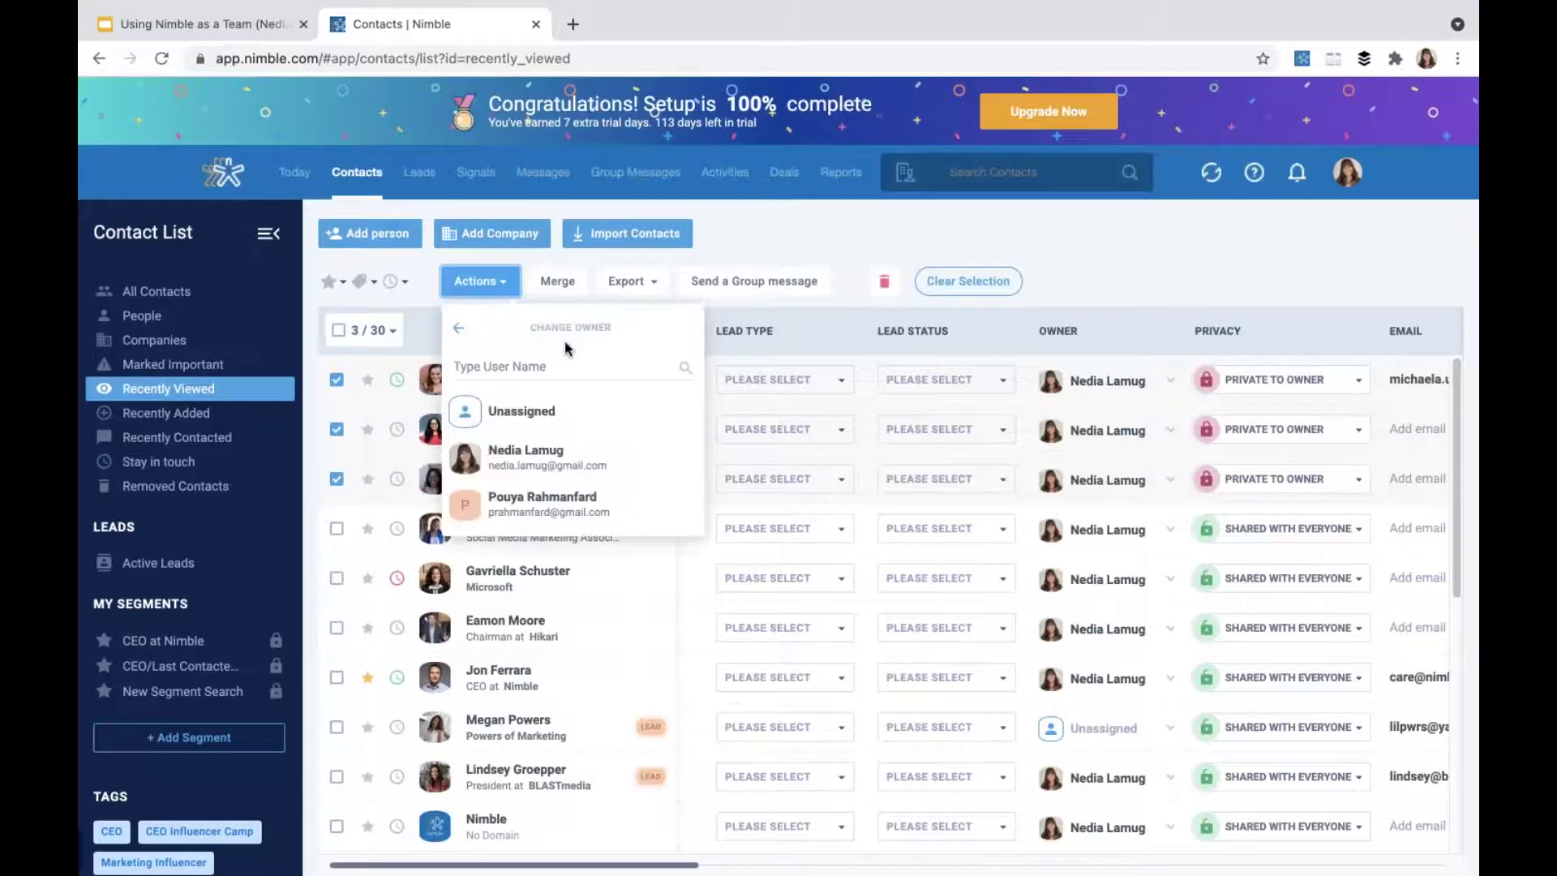
{"action": "left_click", "coordinate": [454, 328]}
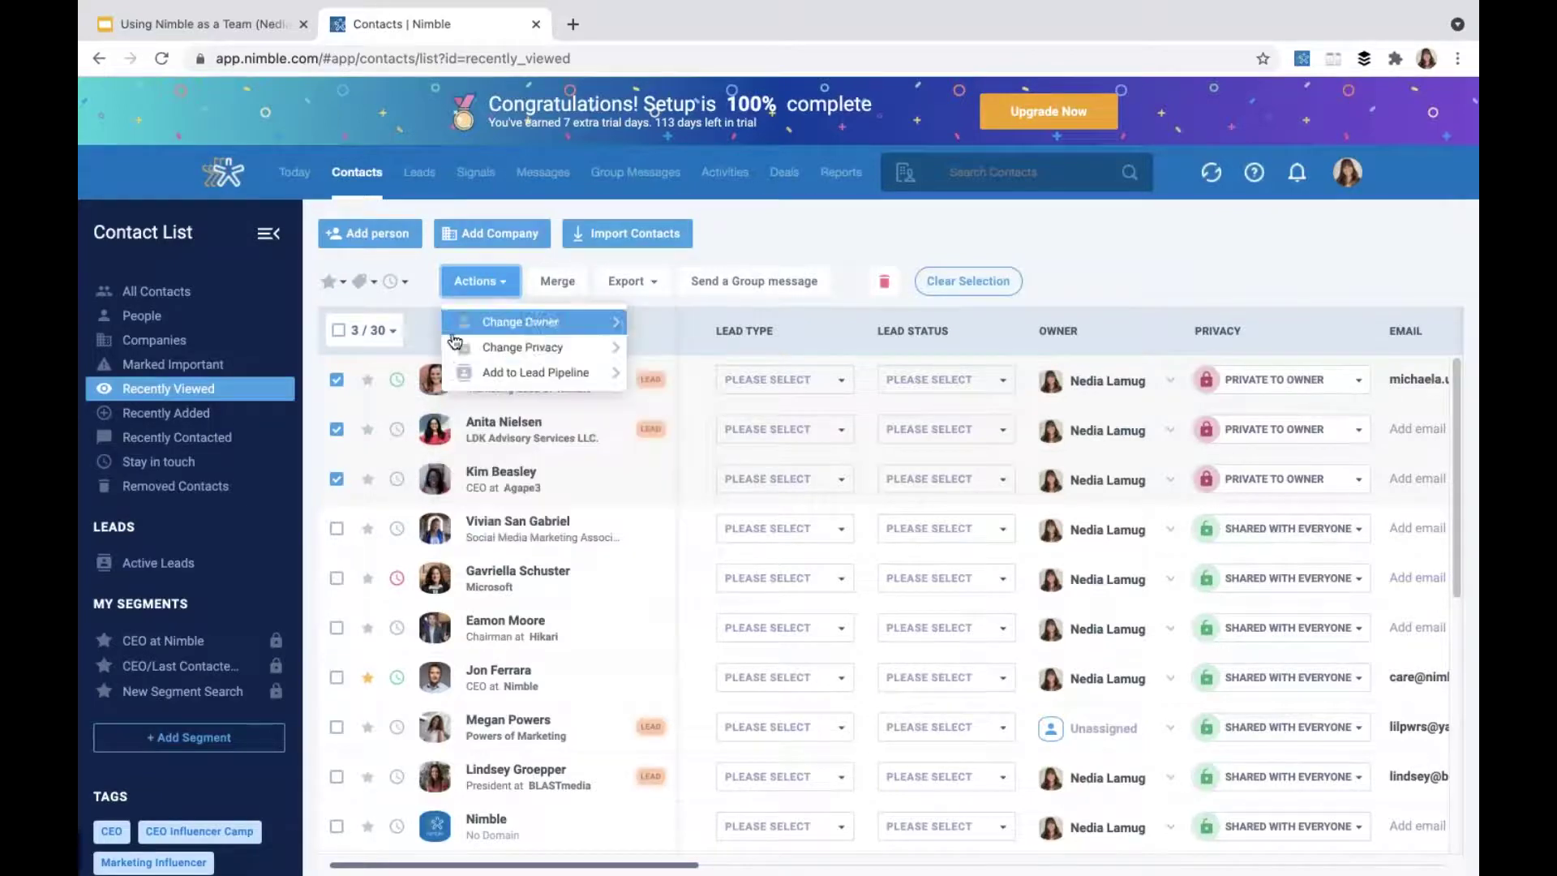
{"action": "left_click", "coordinate": [574, 351]}
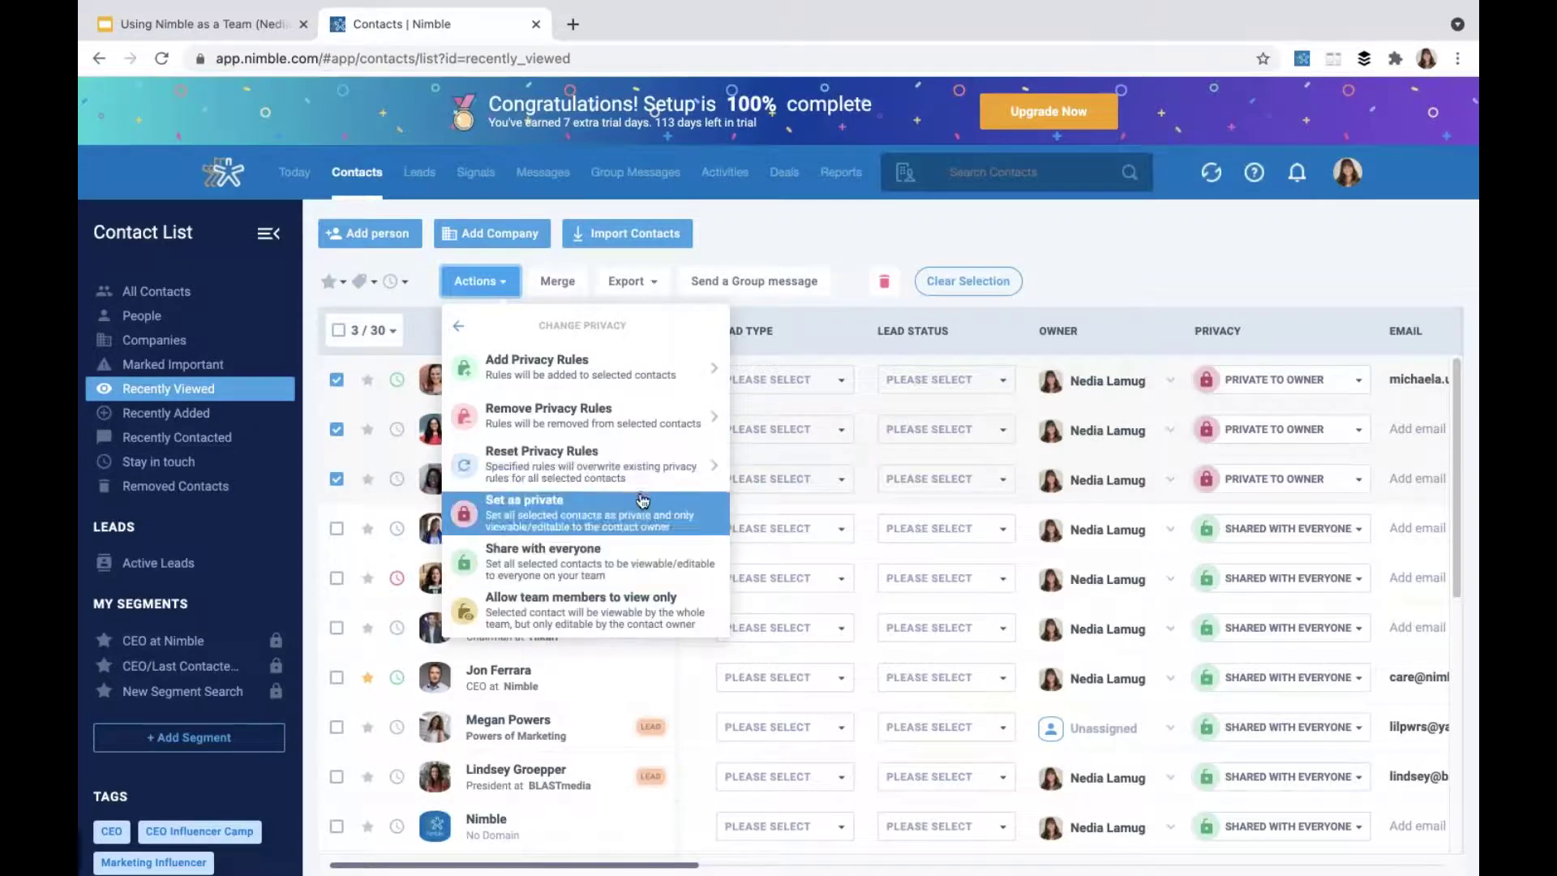
{"action": "left_click", "coordinate": [567, 565]}
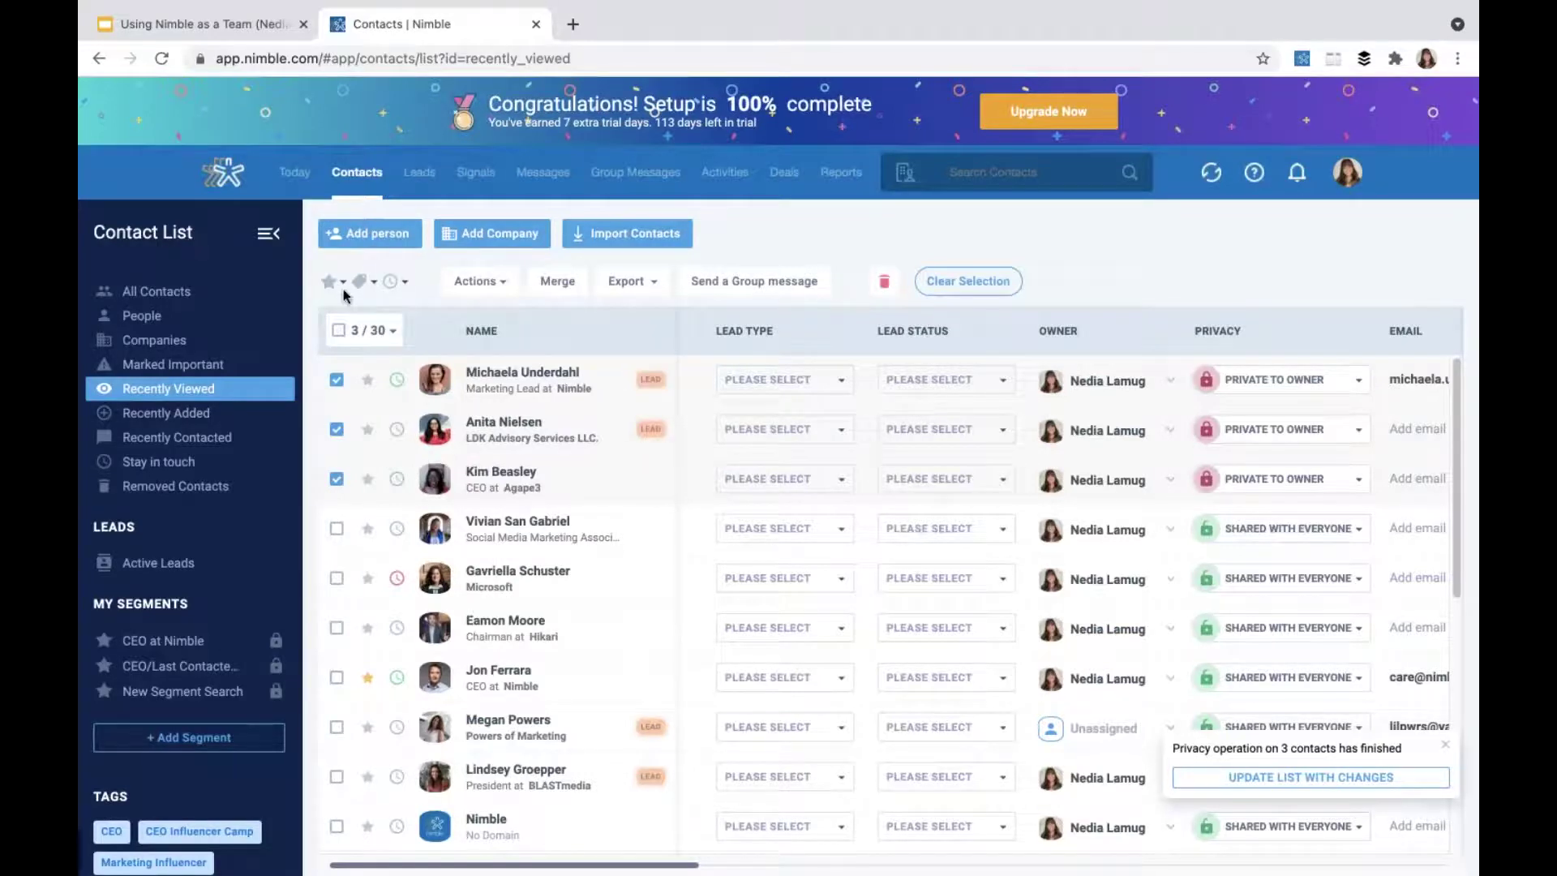
{"action": "left_click", "coordinate": [965, 281]}
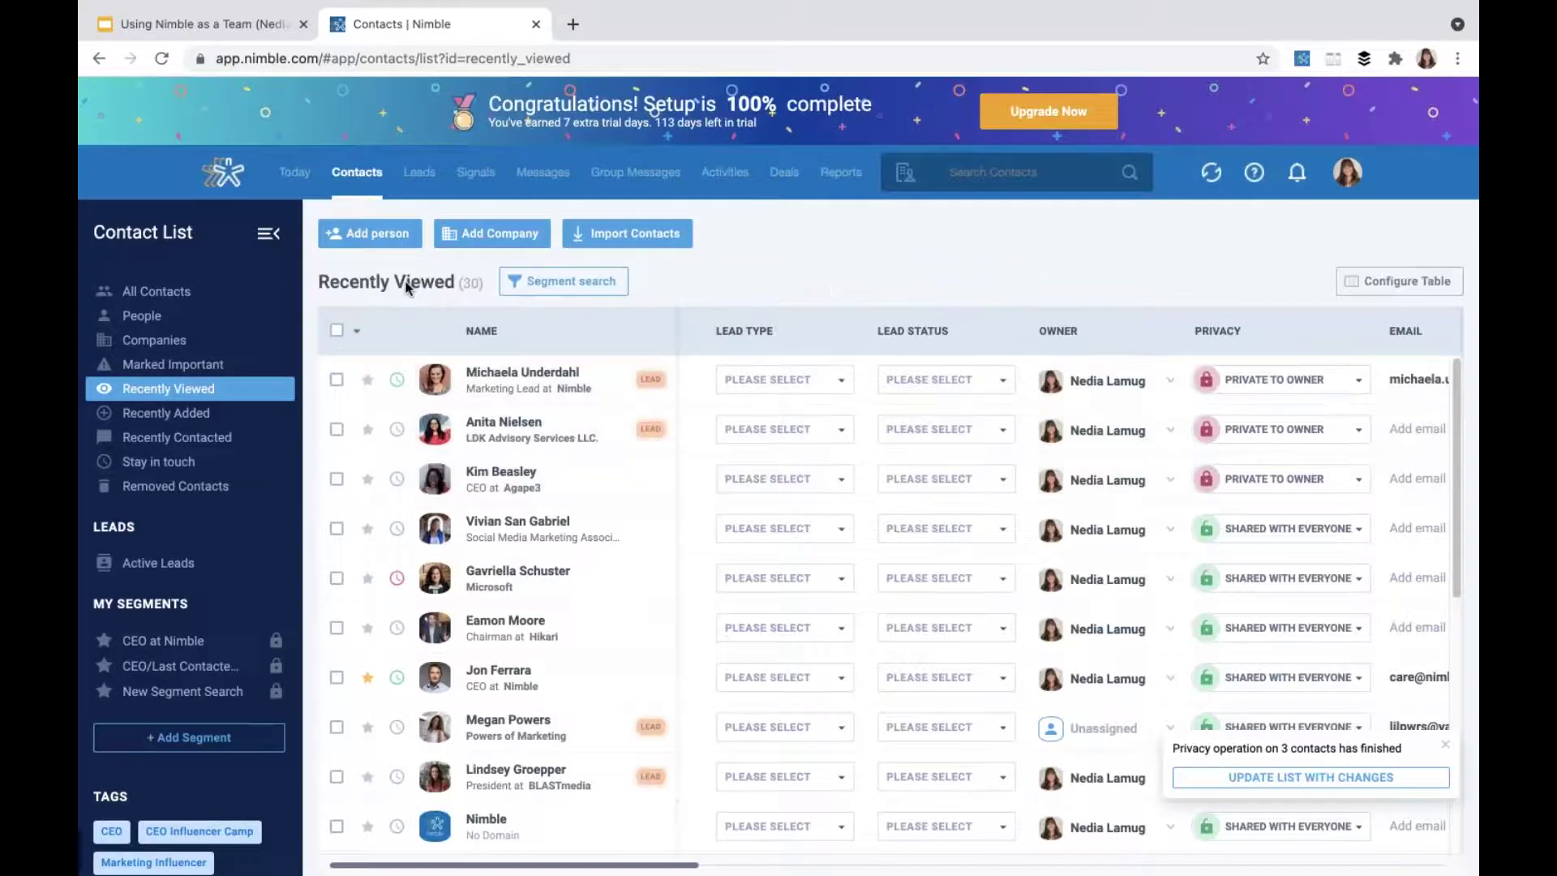
Step: Create a segment search filtering for contacts whose contact owner is the first listed team user
{"action": "left_click", "coordinate": [581, 285]}
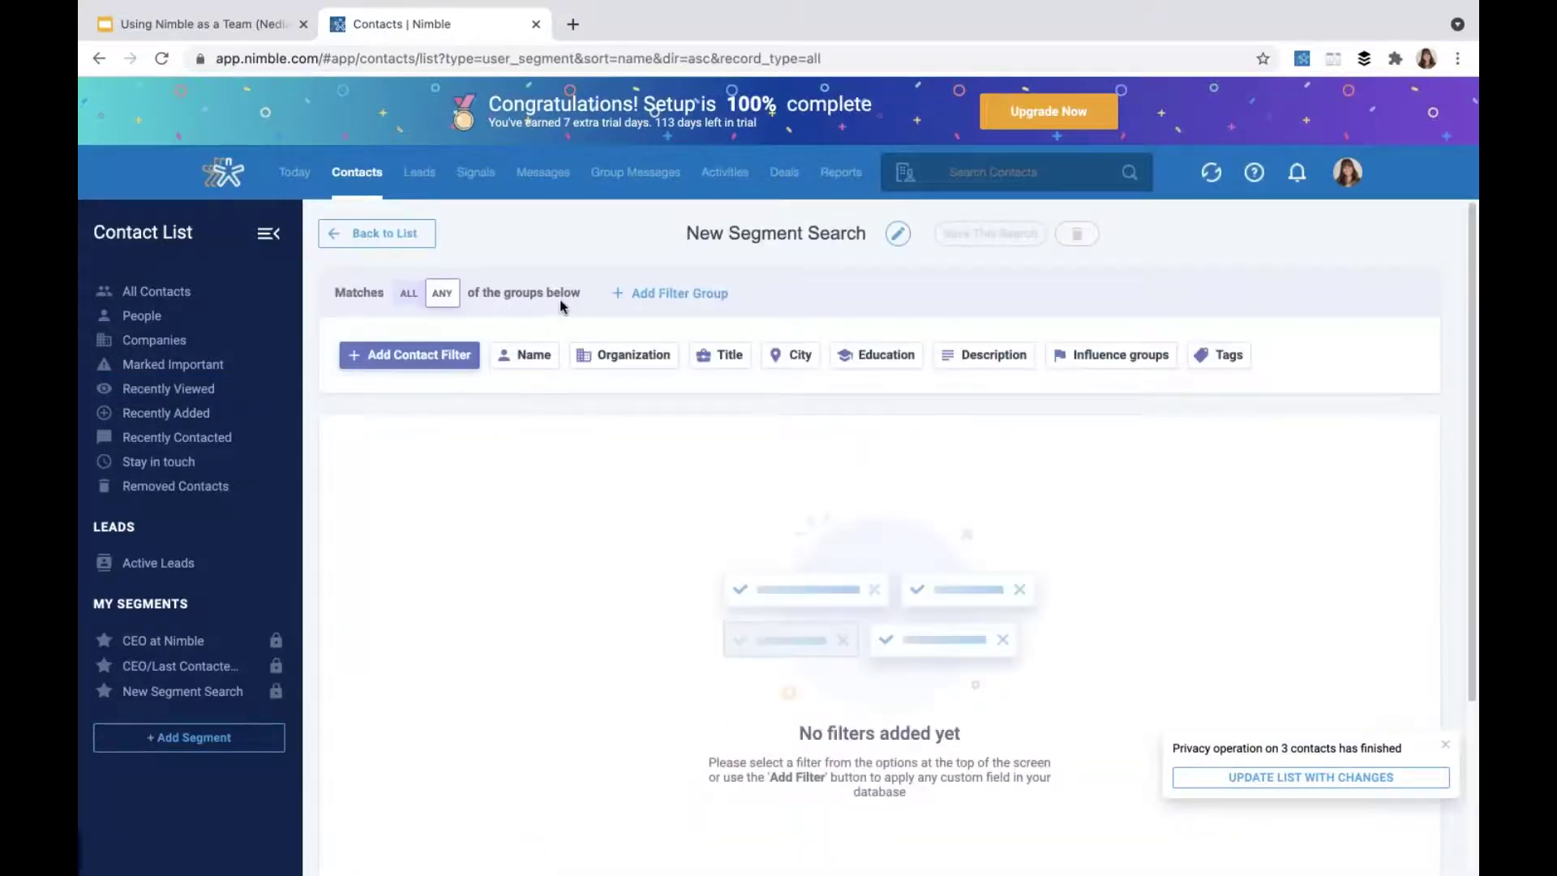
{"action": "left_click", "coordinate": [408, 361]}
{"action": "left_click", "coordinate": [417, 439]}
{"action": "type", "text": "conta"}
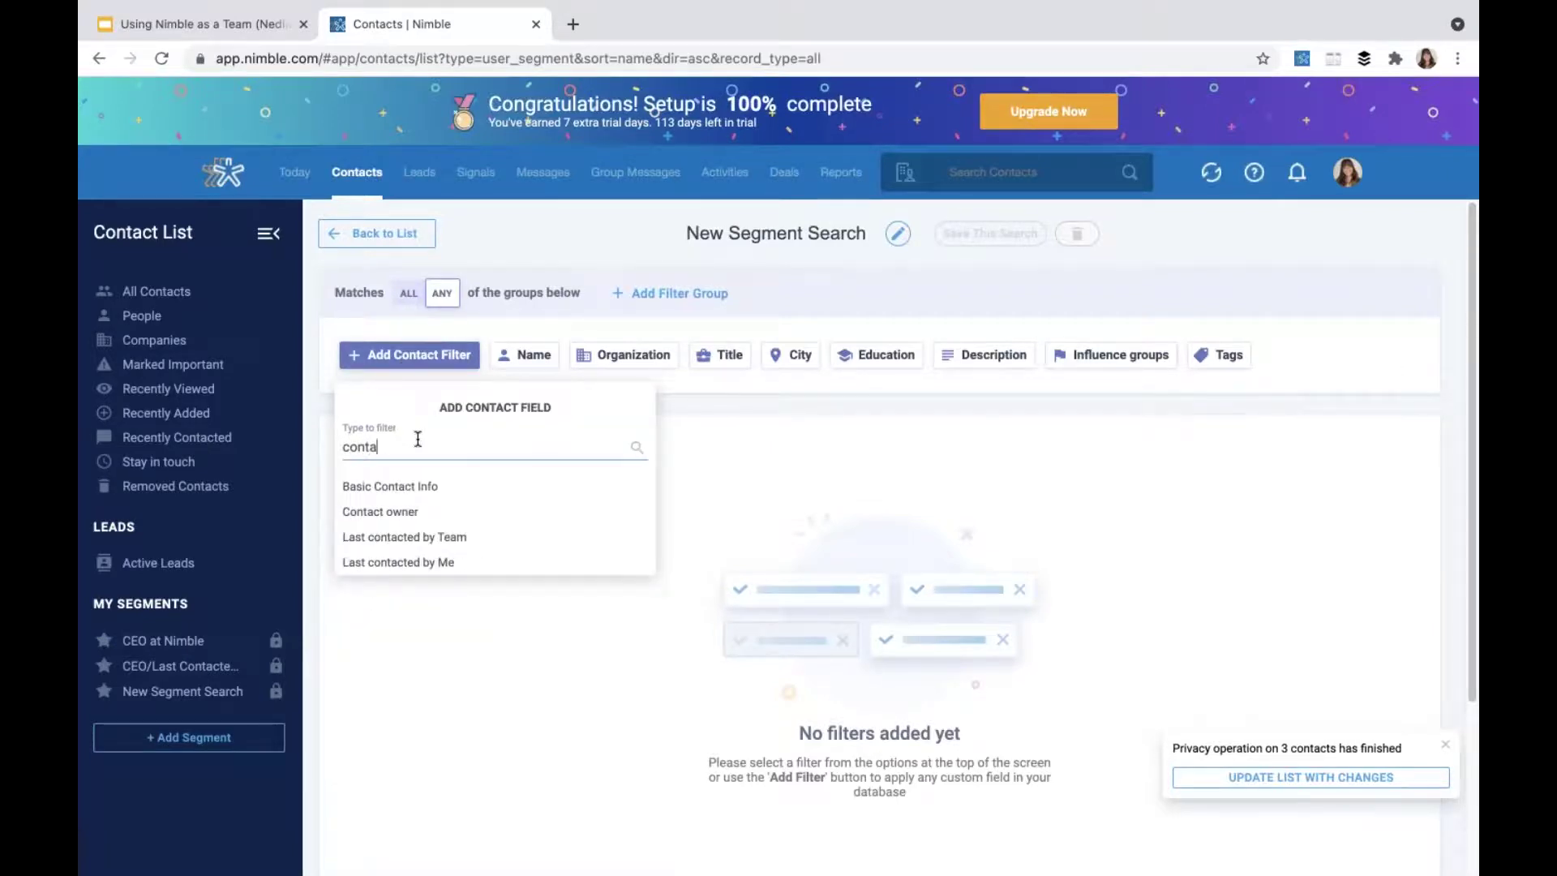
{"action": "type", "text": "ct ow"}
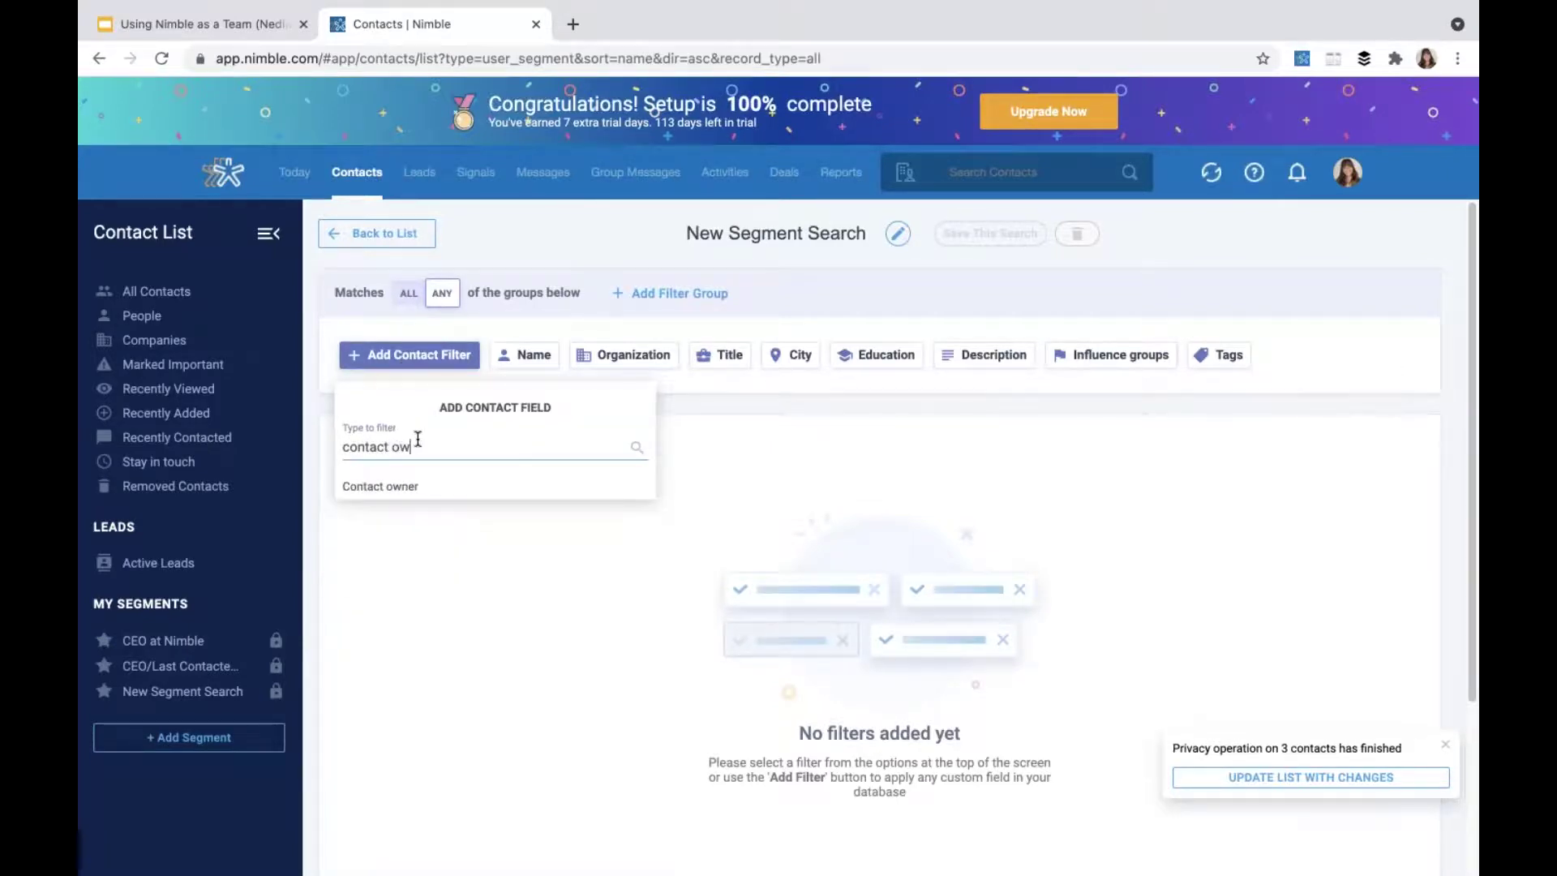
{"action": "left_click", "coordinate": [410, 491]}
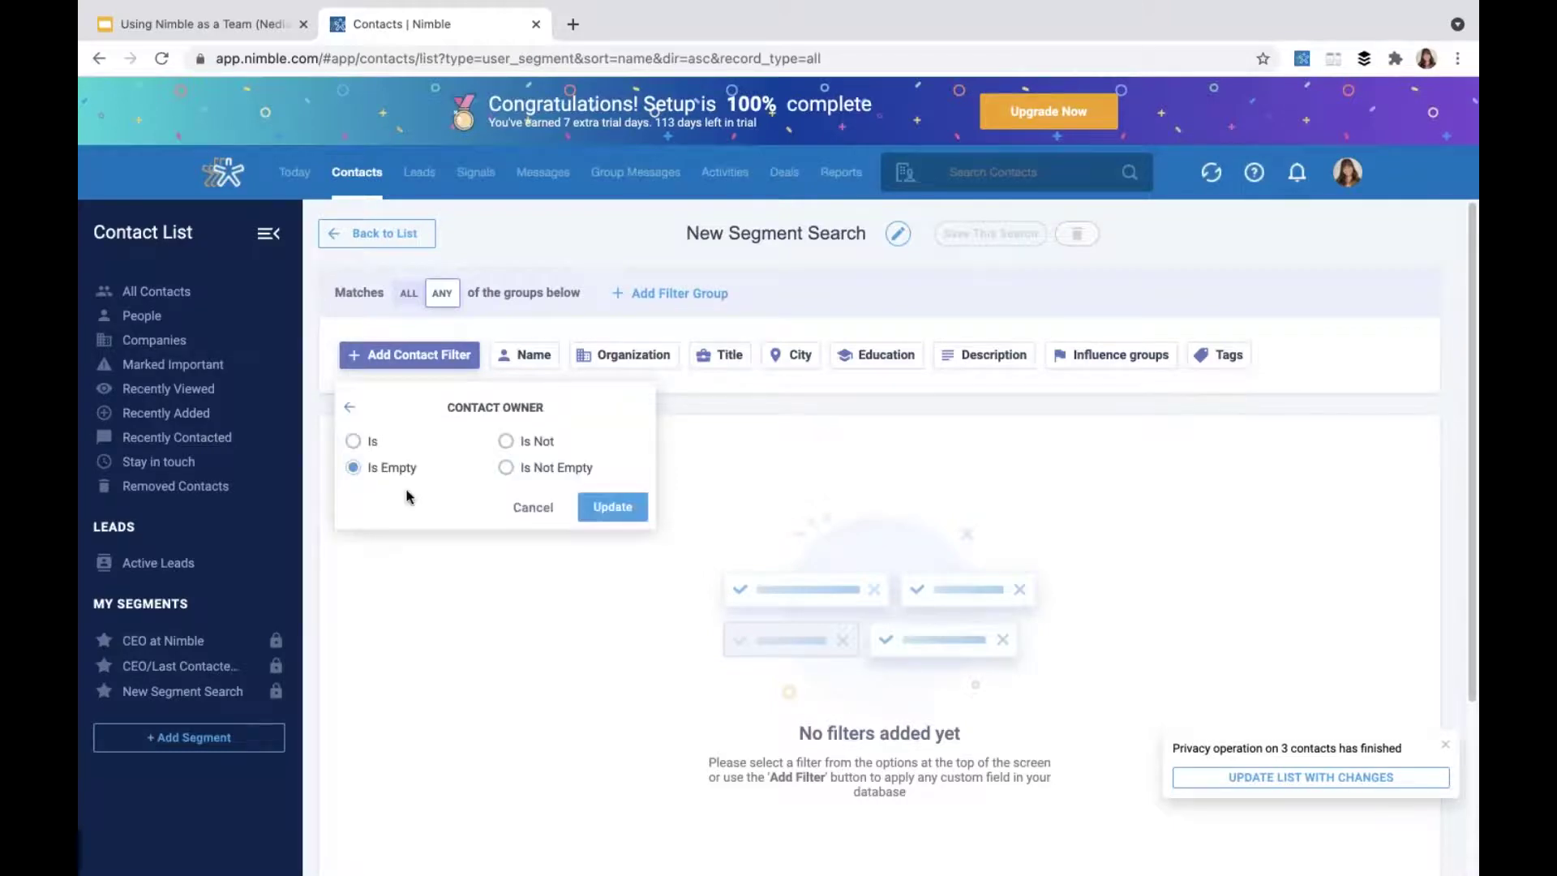
{"action": "left_click", "coordinate": [353, 442]}
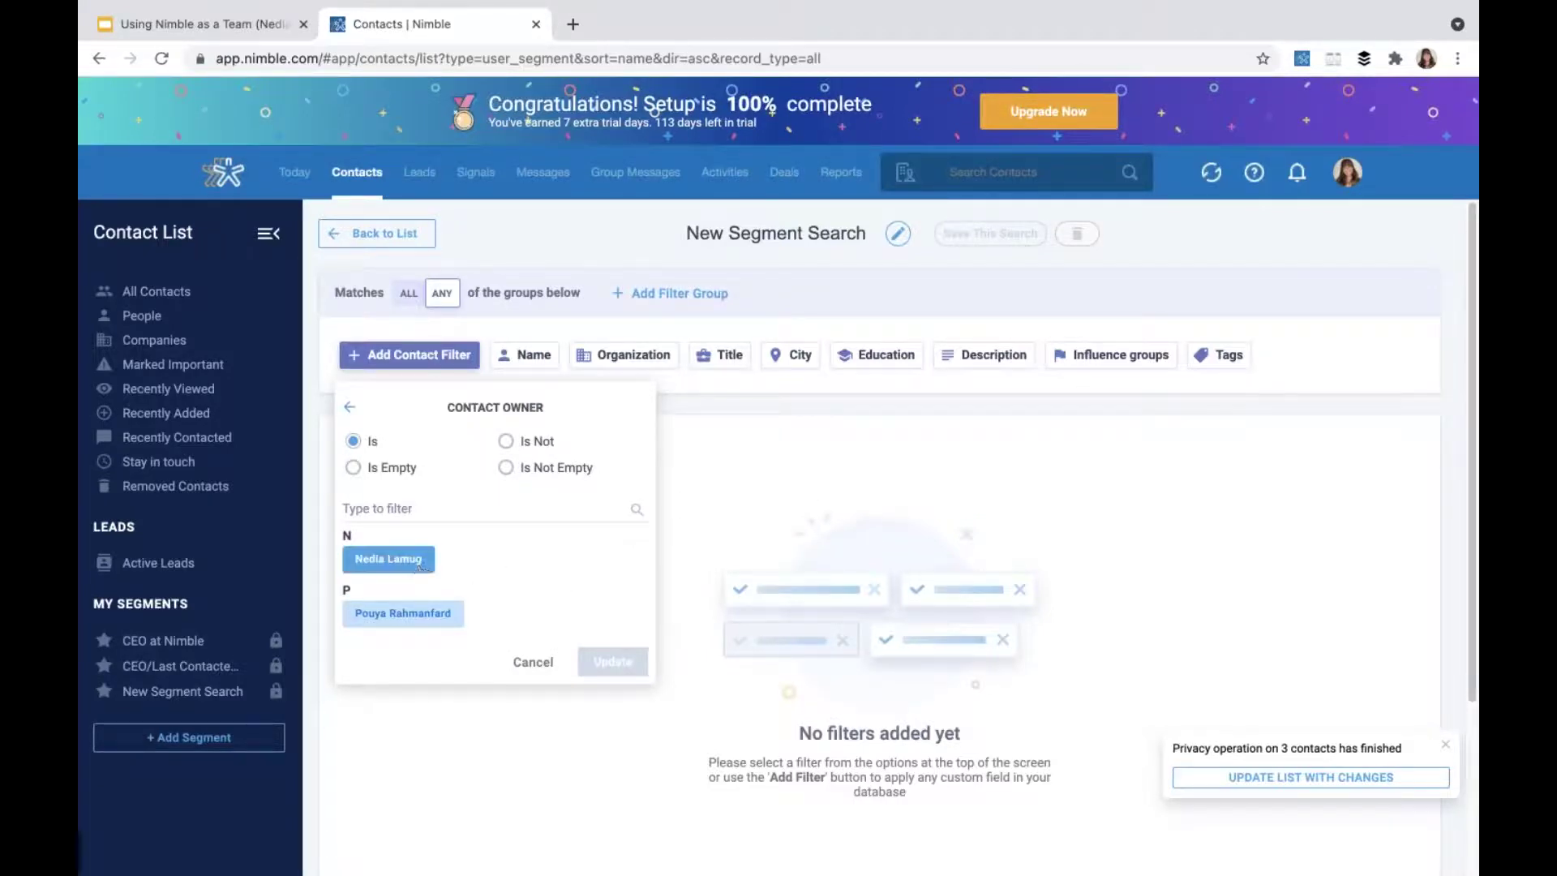
{"action": "left_click", "coordinate": [429, 563]}
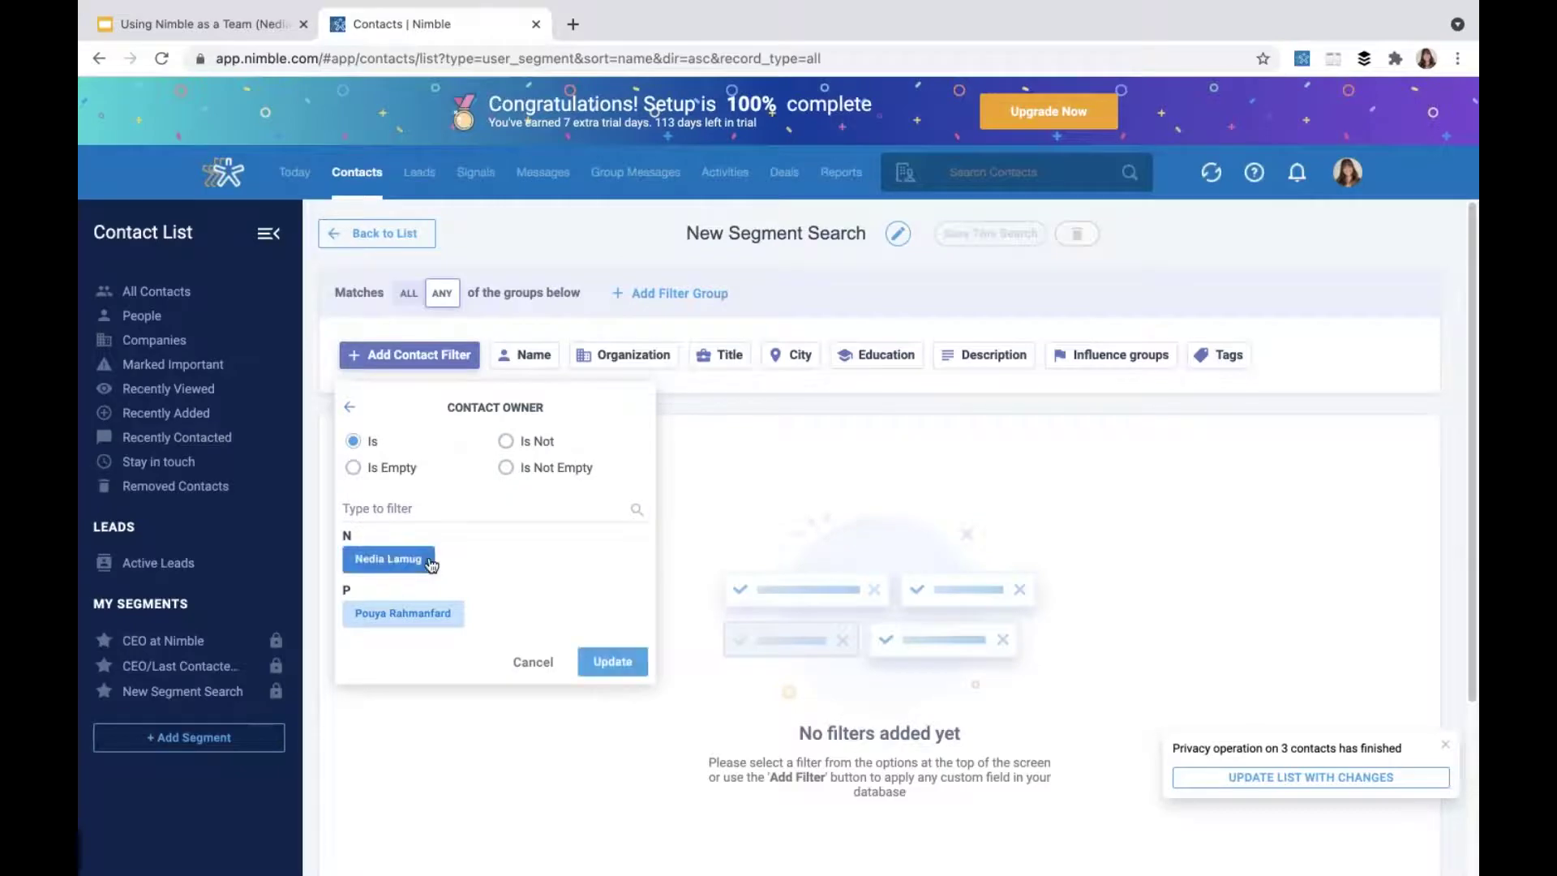
{"action": "left_click", "coordinate": [610, 660]}
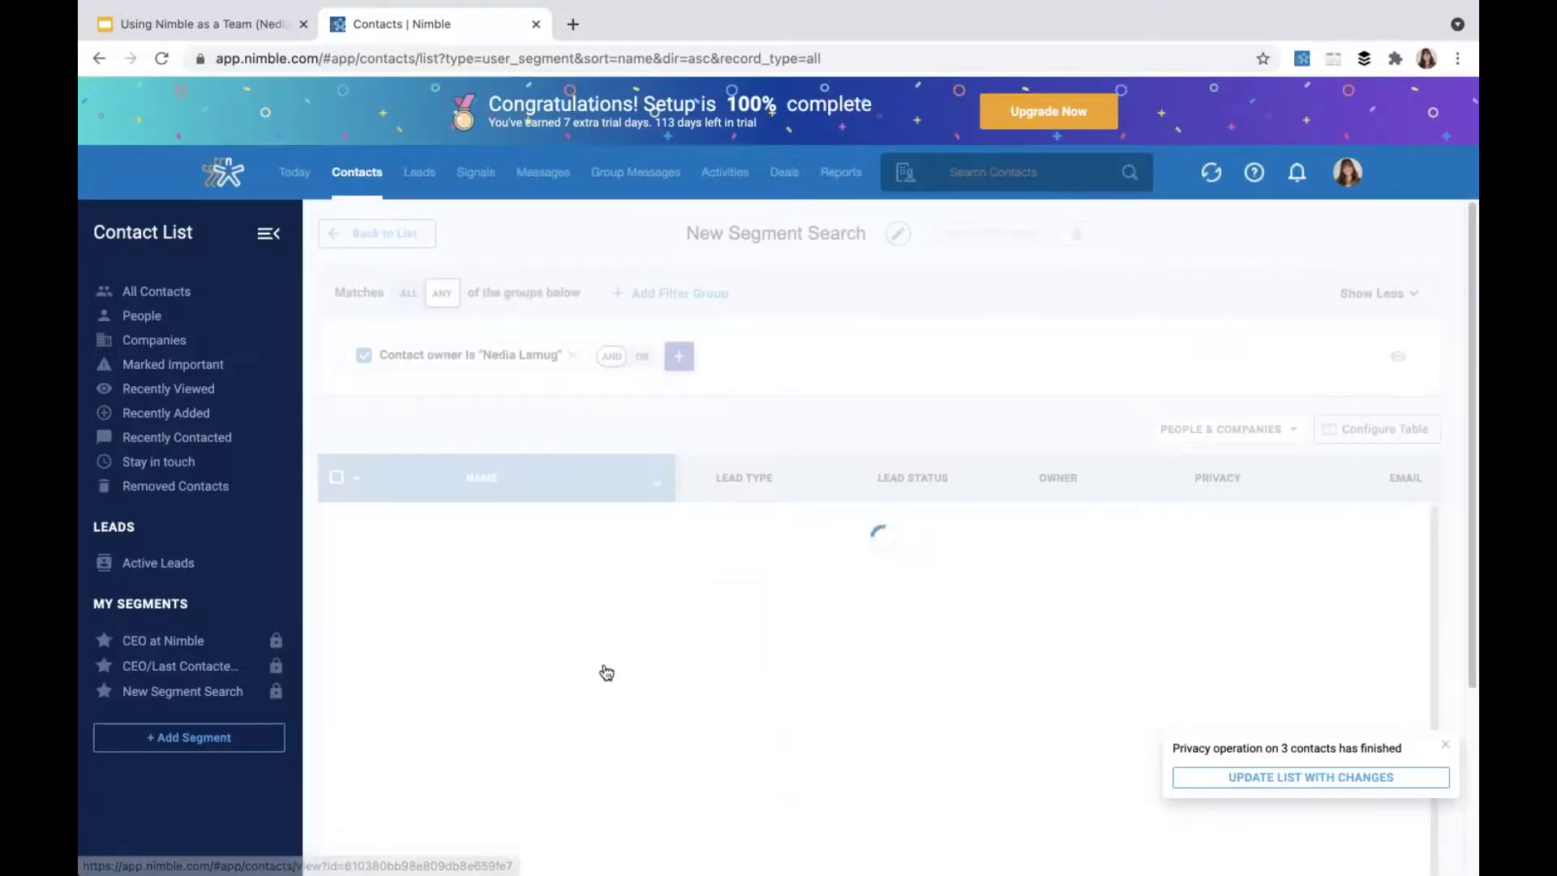
Step: Open the starred Nimble CEO's contact record from the segment results and view its privacy options
{"action": "scroll", "coordinate": [1054, 696], "scroll_direction": "down", "scroll_amount": 8}
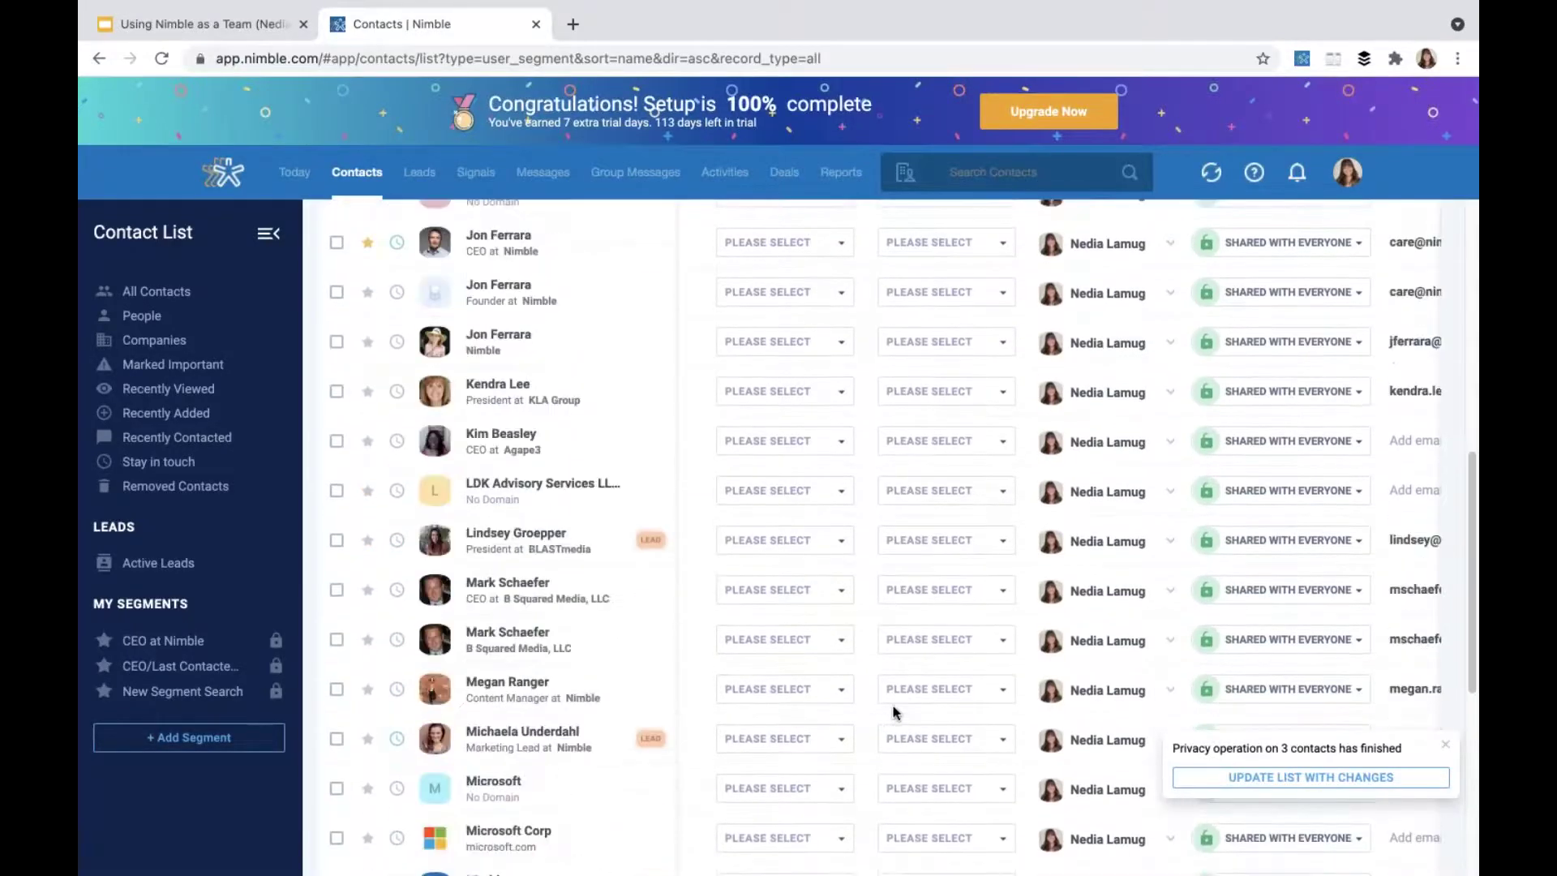
{"action": "scroll", "coordinate": [895, 712], "scroll_direction": "up", "scroll_amount": 10}
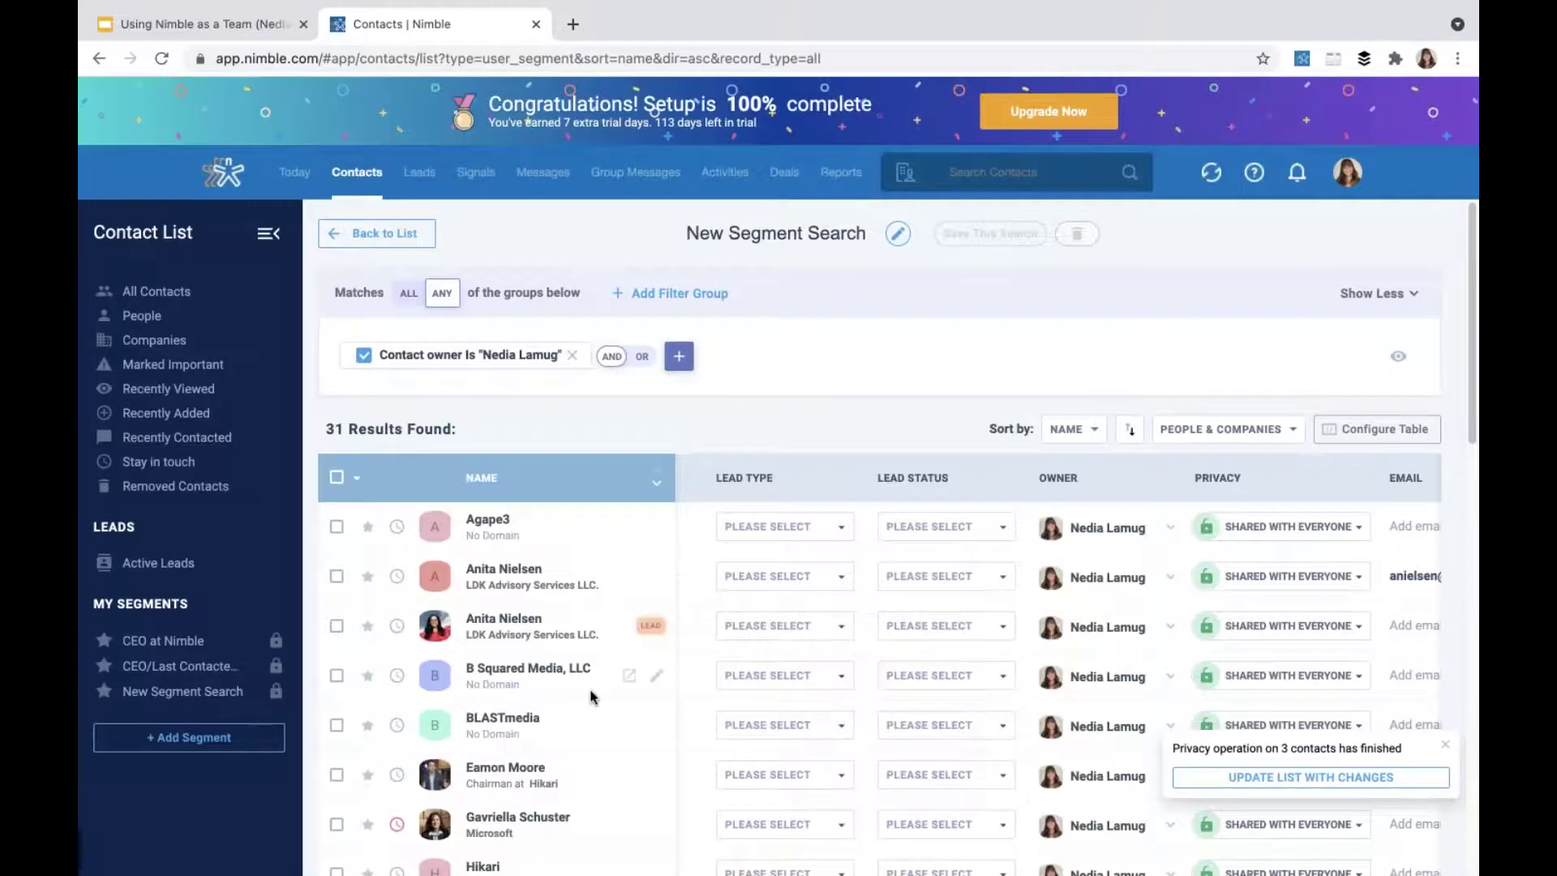
{"action": "scroll", "coordinate": [591, 695], "scroll_direction": "down", "scroll_amount": 4}
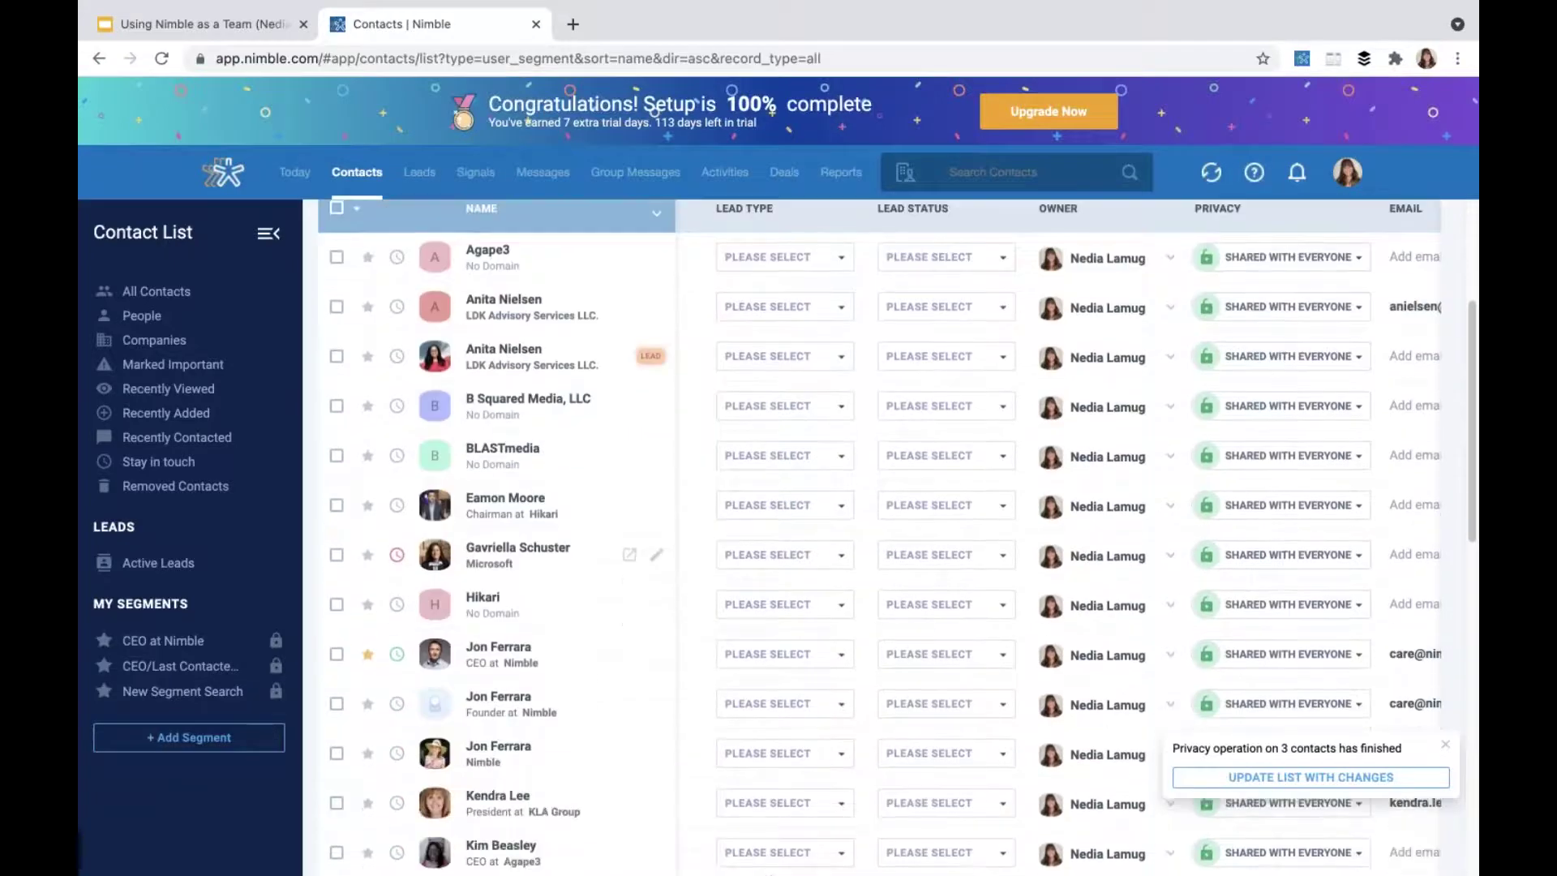
{"action": "left_click", "coordinate": [491, 651]}
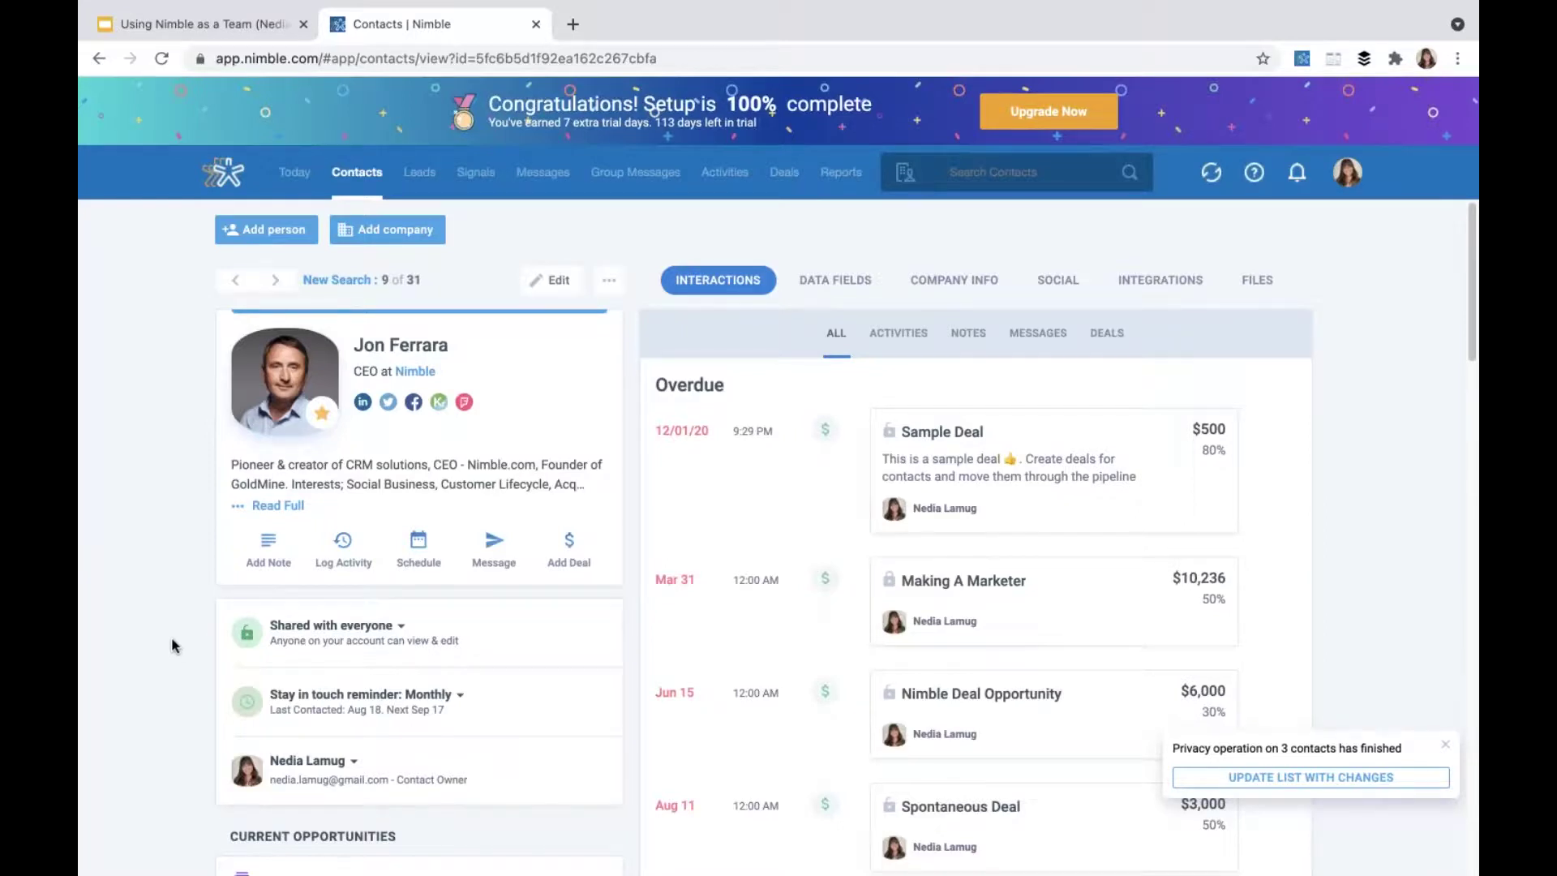
{"action": "left_click", "coordinate": [400, 630]}
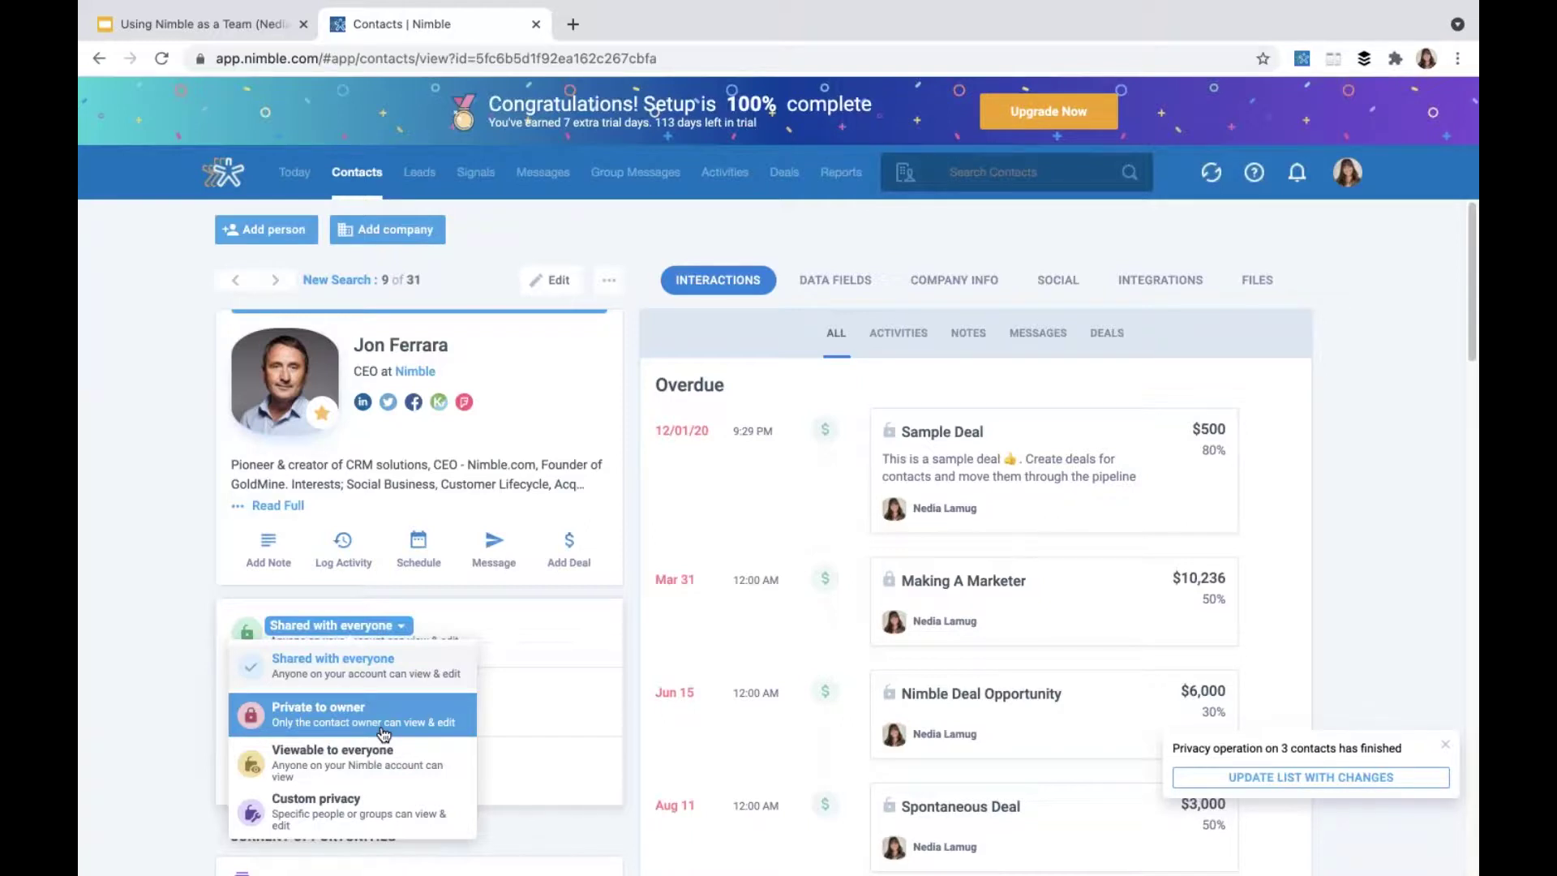
{"action": "left_click", "coordinate": [180, 605]}
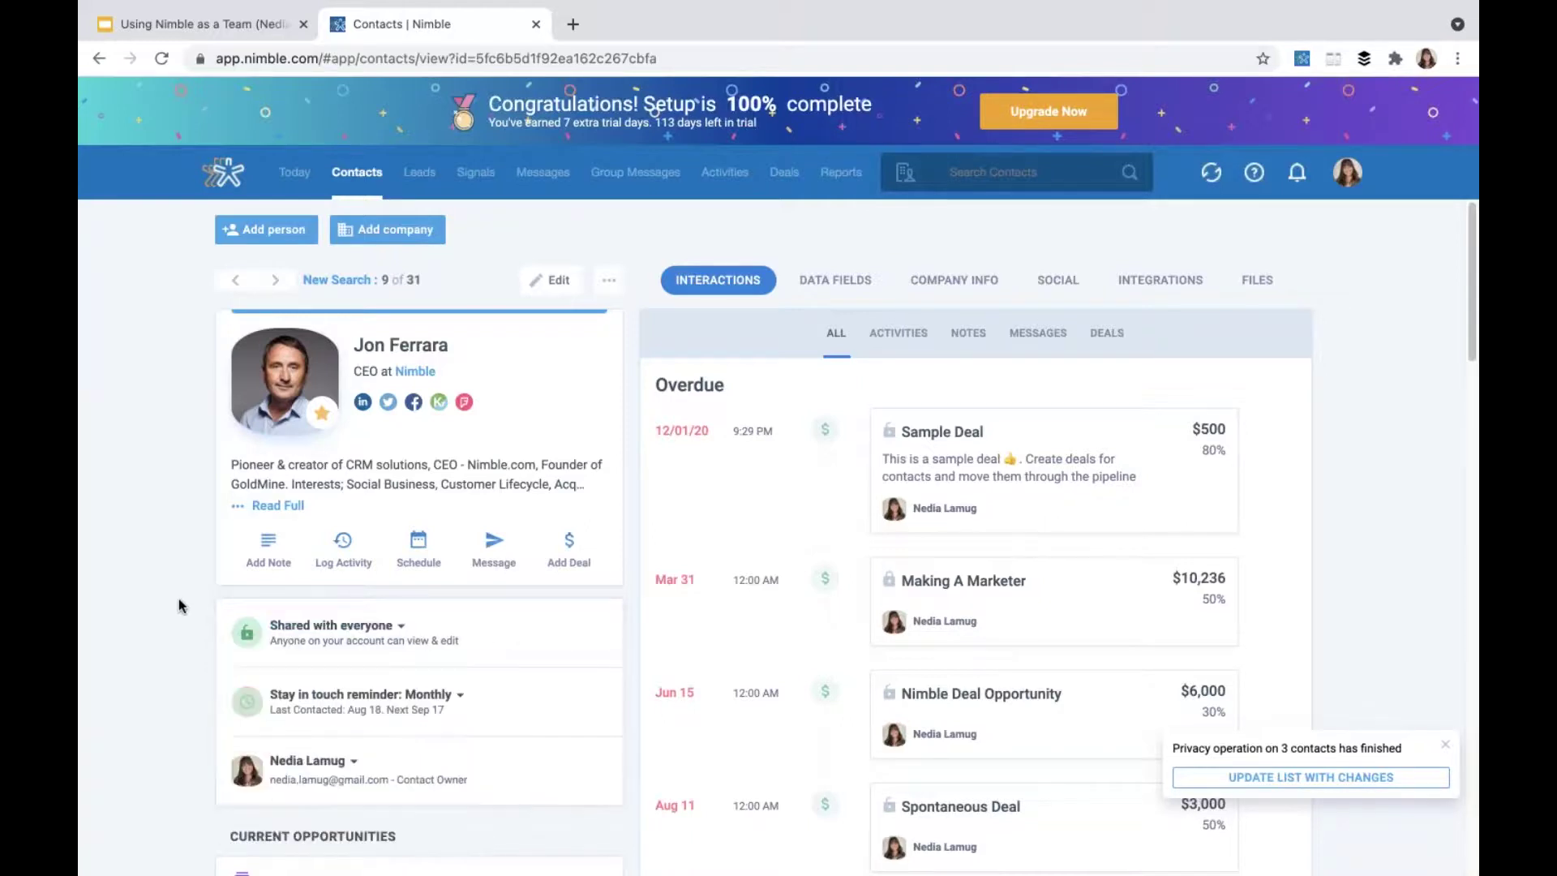
Step: View the change log of the open contact record and close it
{"action": "left_click", "coordinate": [609, 285]}
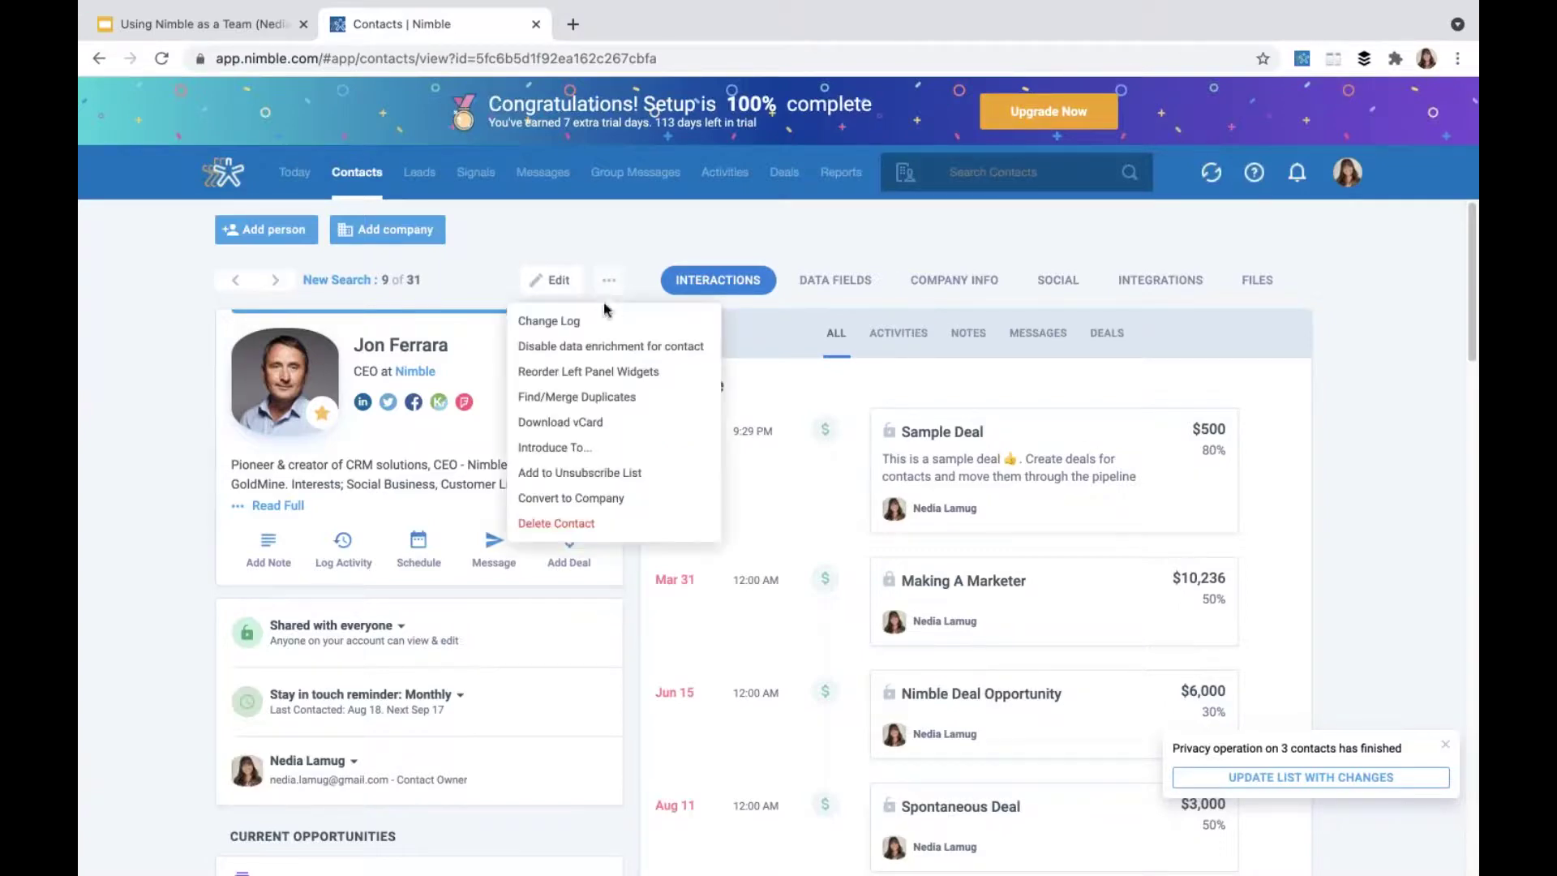
{"action": "left_click", "coordinate": [592, 325]}
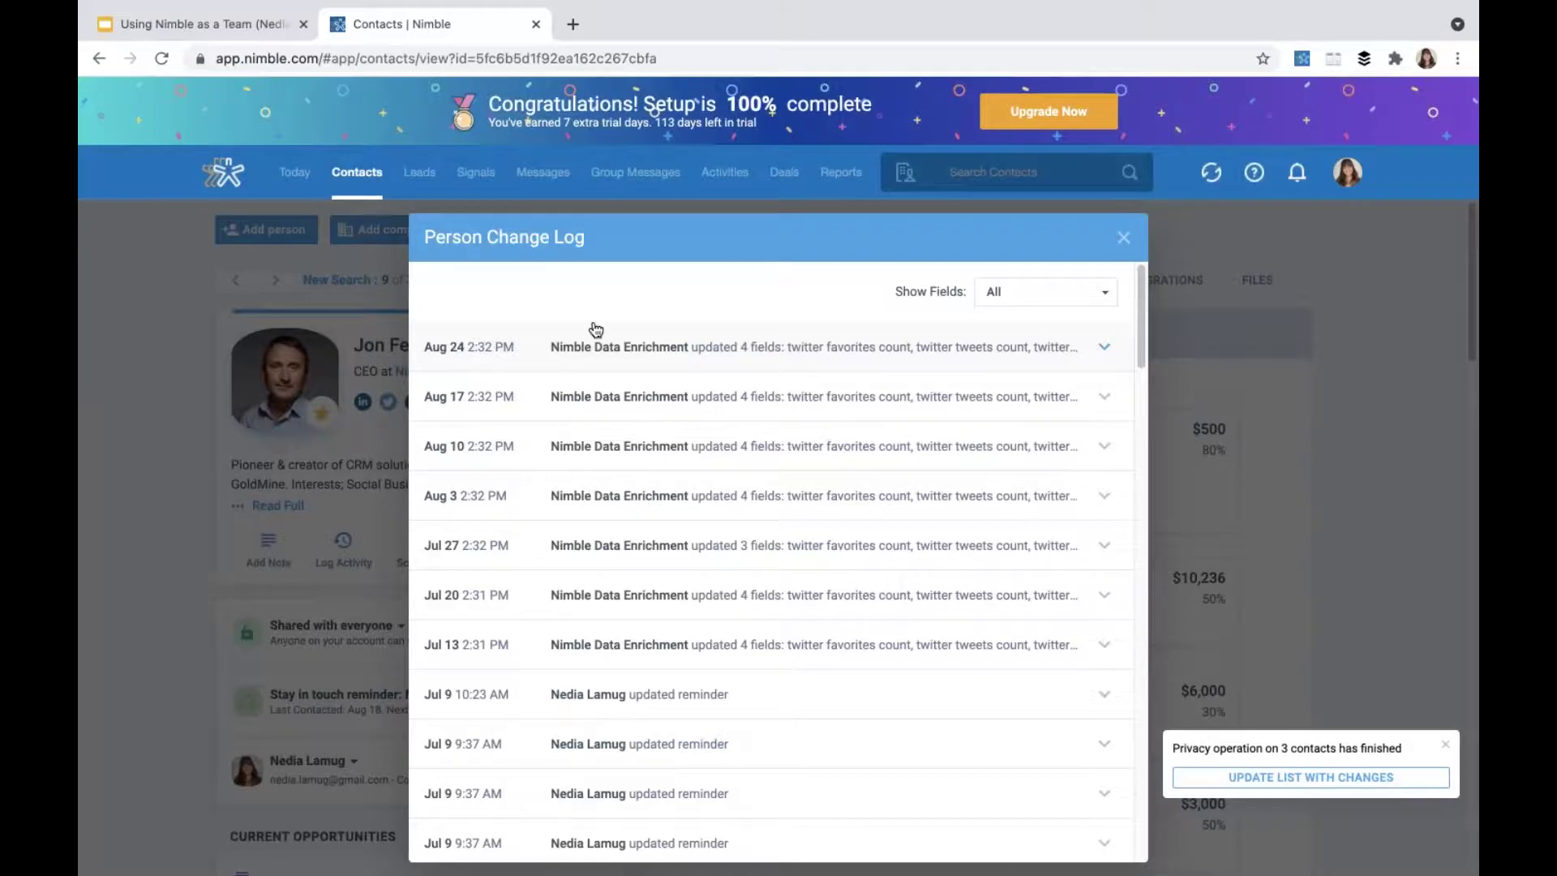
{"action": "left_click", "coordinate": [1123, 236]}
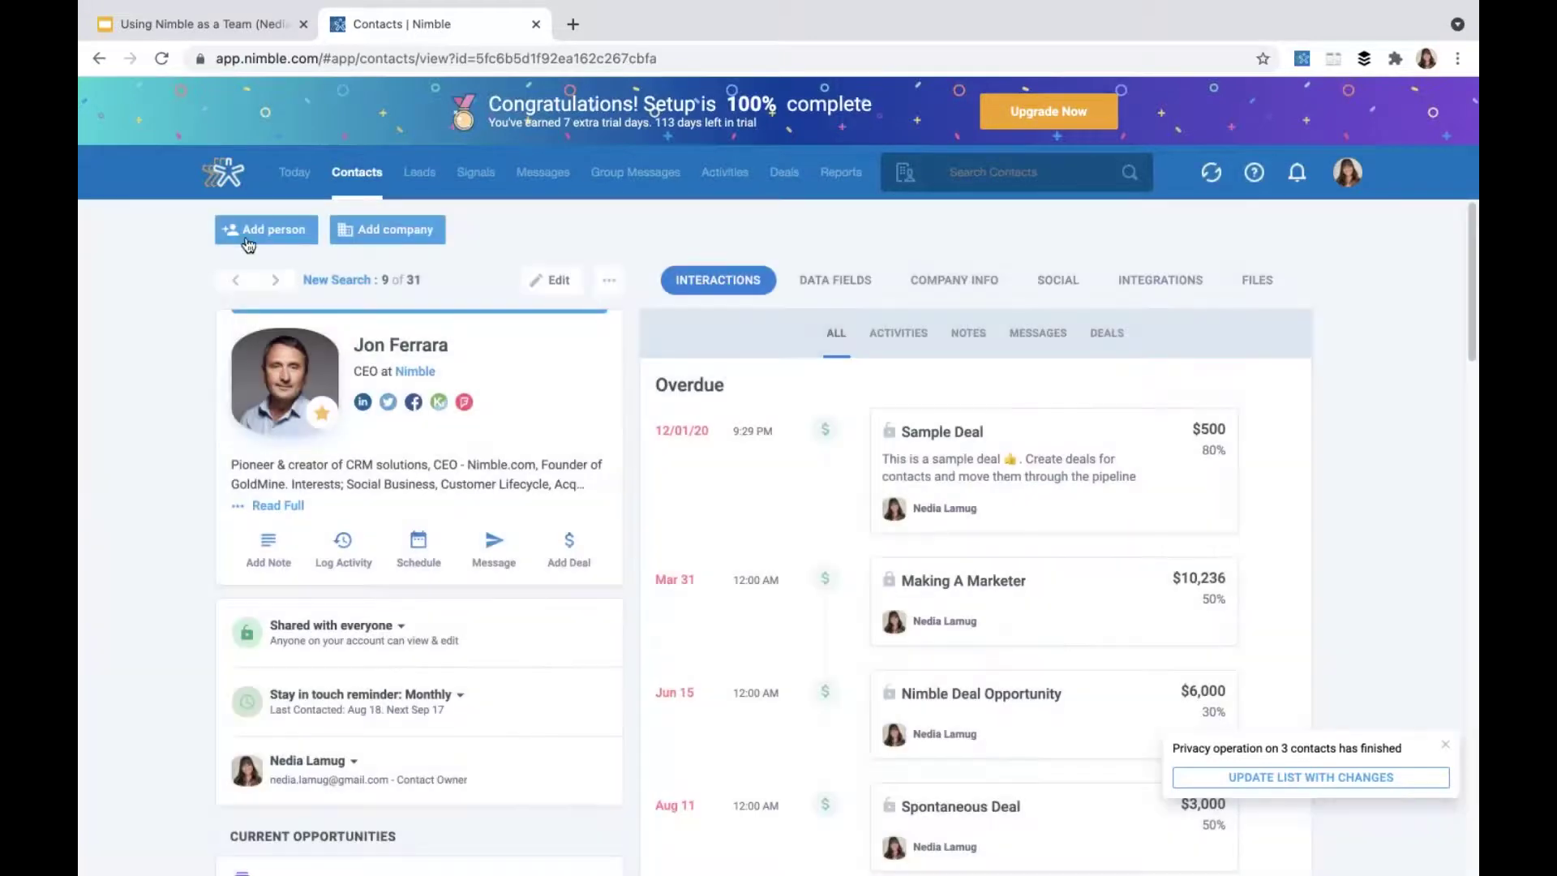
Step: View the owner and privacy options in the form for adding a person, closing the form without saving
{"action": "left_click", "coordinate": [250, 235]}
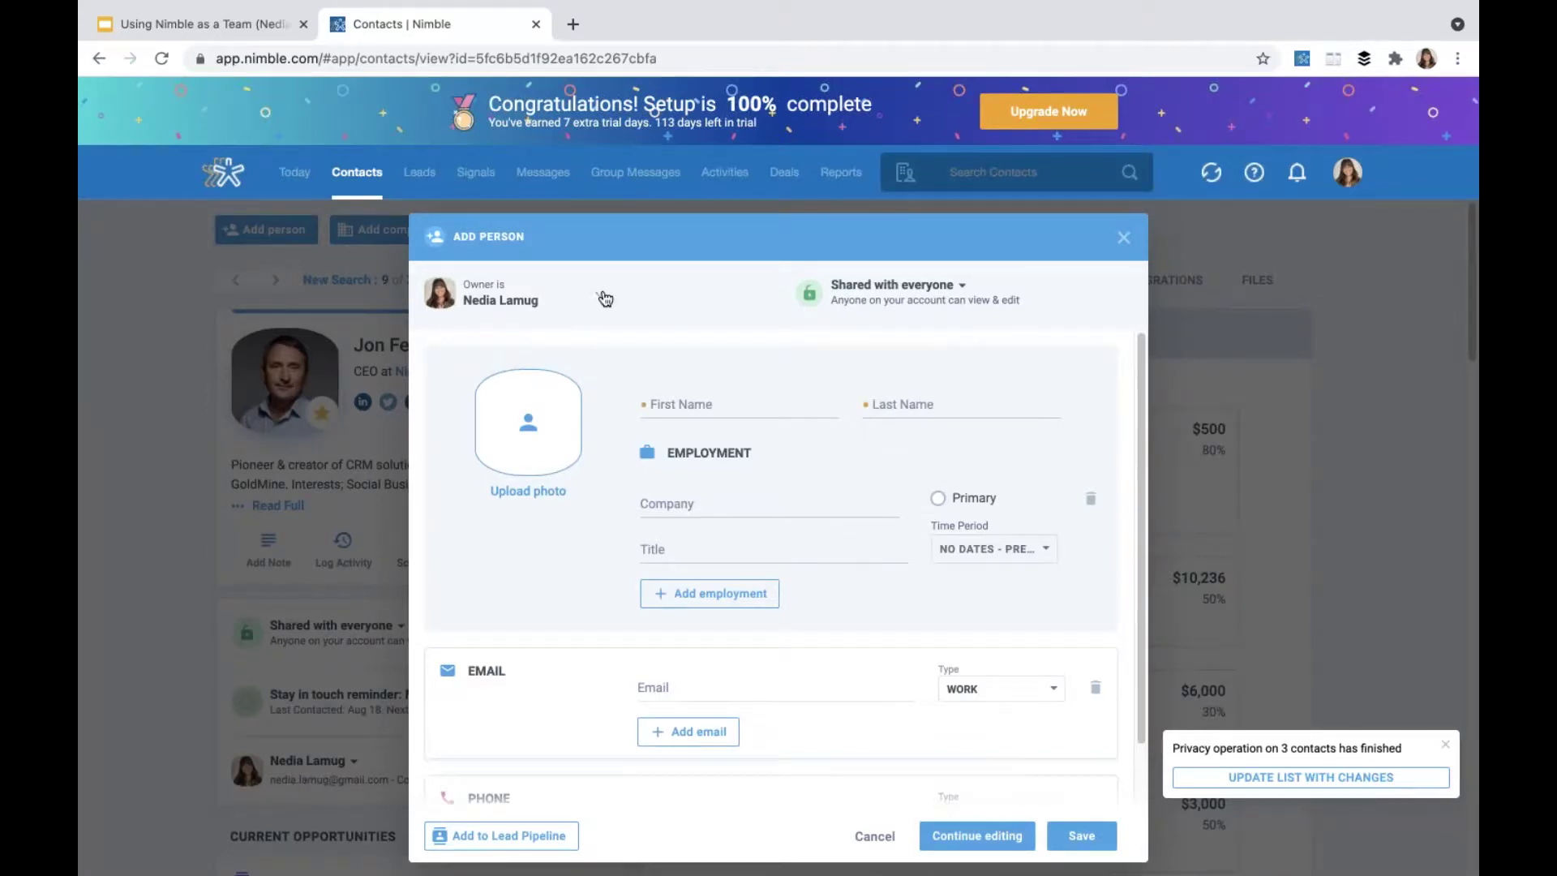
{"action": "left_click", "coordinate": [603, 293]}
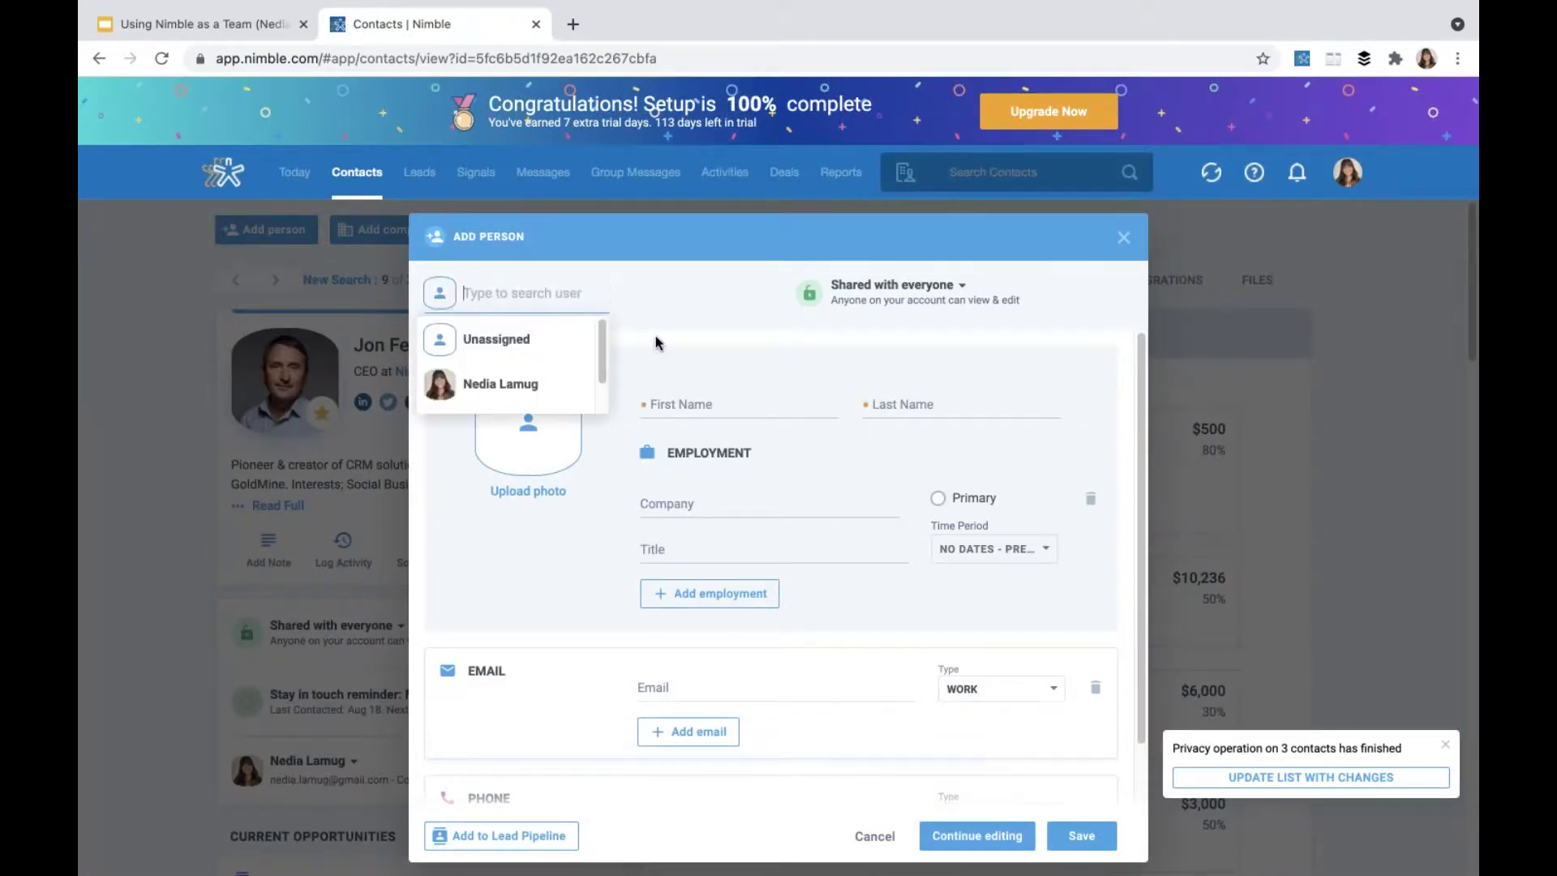
{"action": "left_click", "coordinate": [664, 313]}
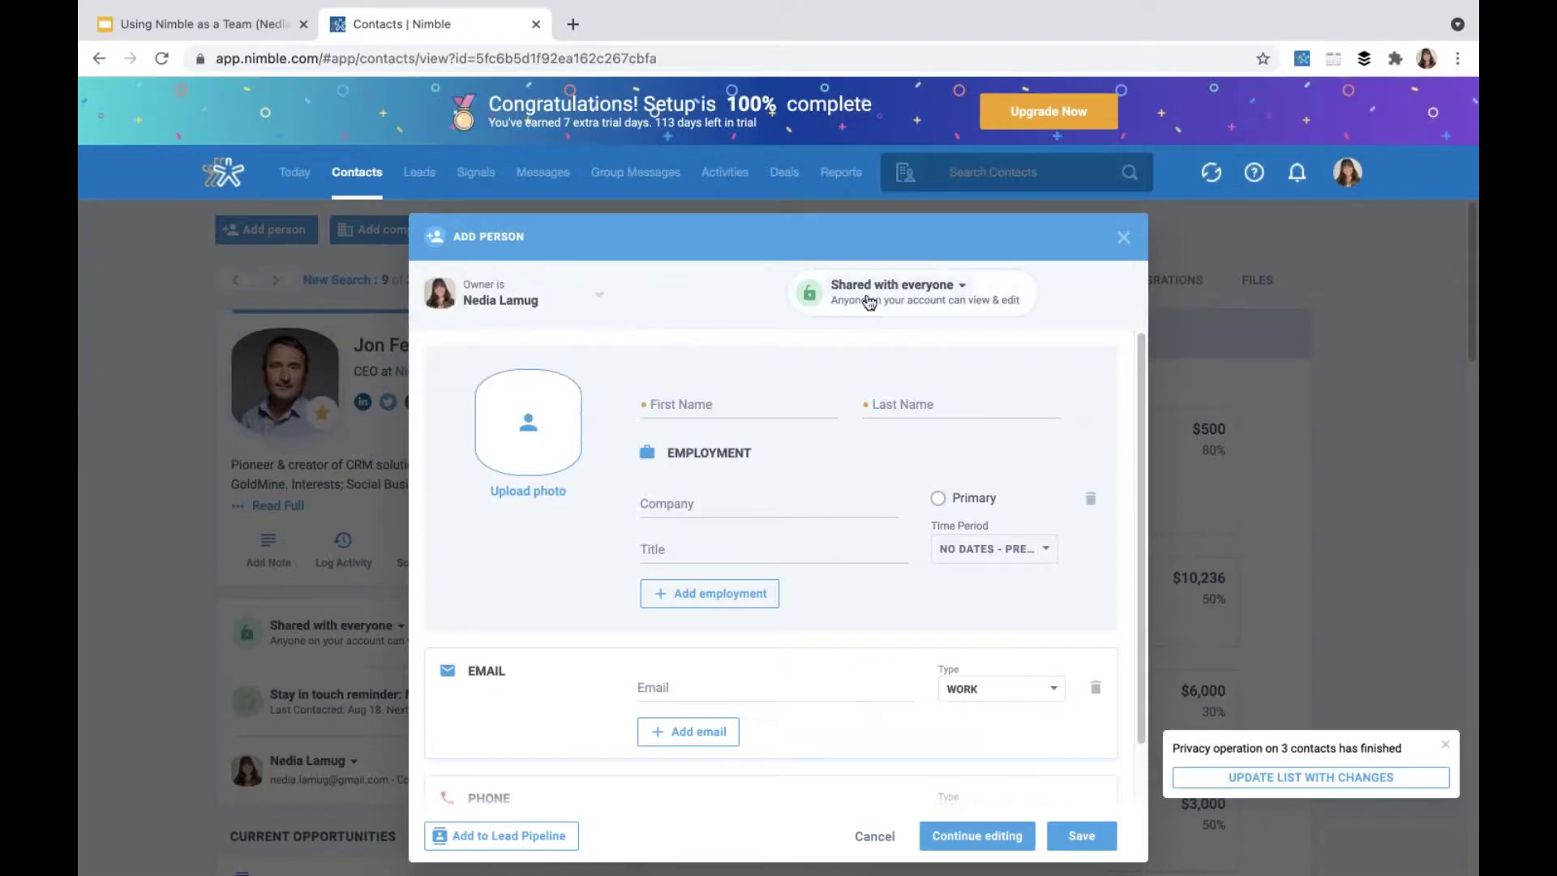
{"action": "left_click", "coordinate": [959, 293]}
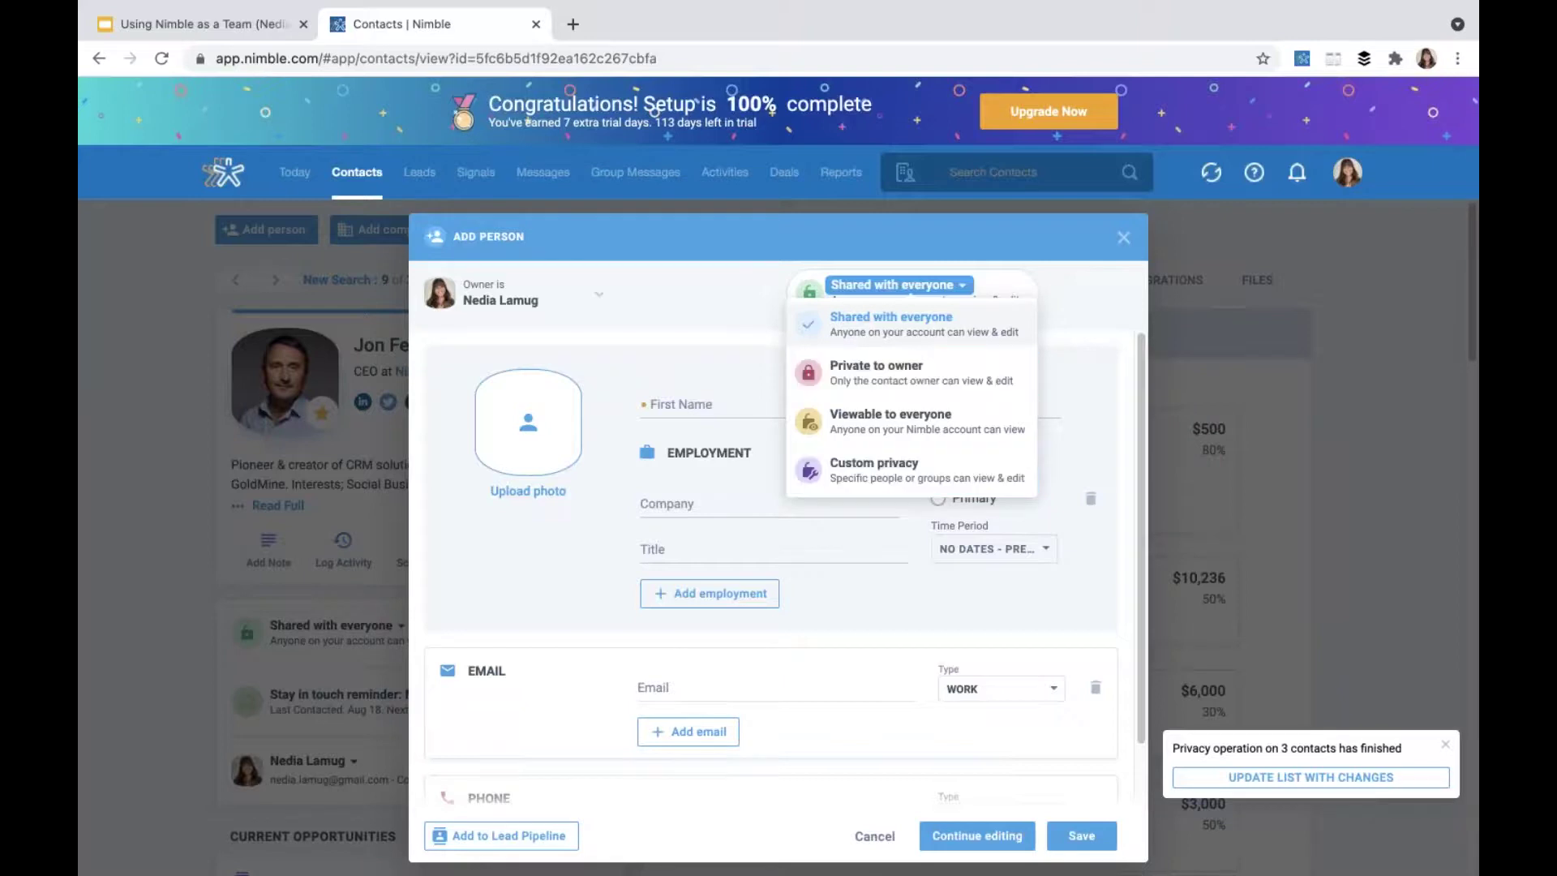
{"action": "left_click", "coordinate": [686, 299]}
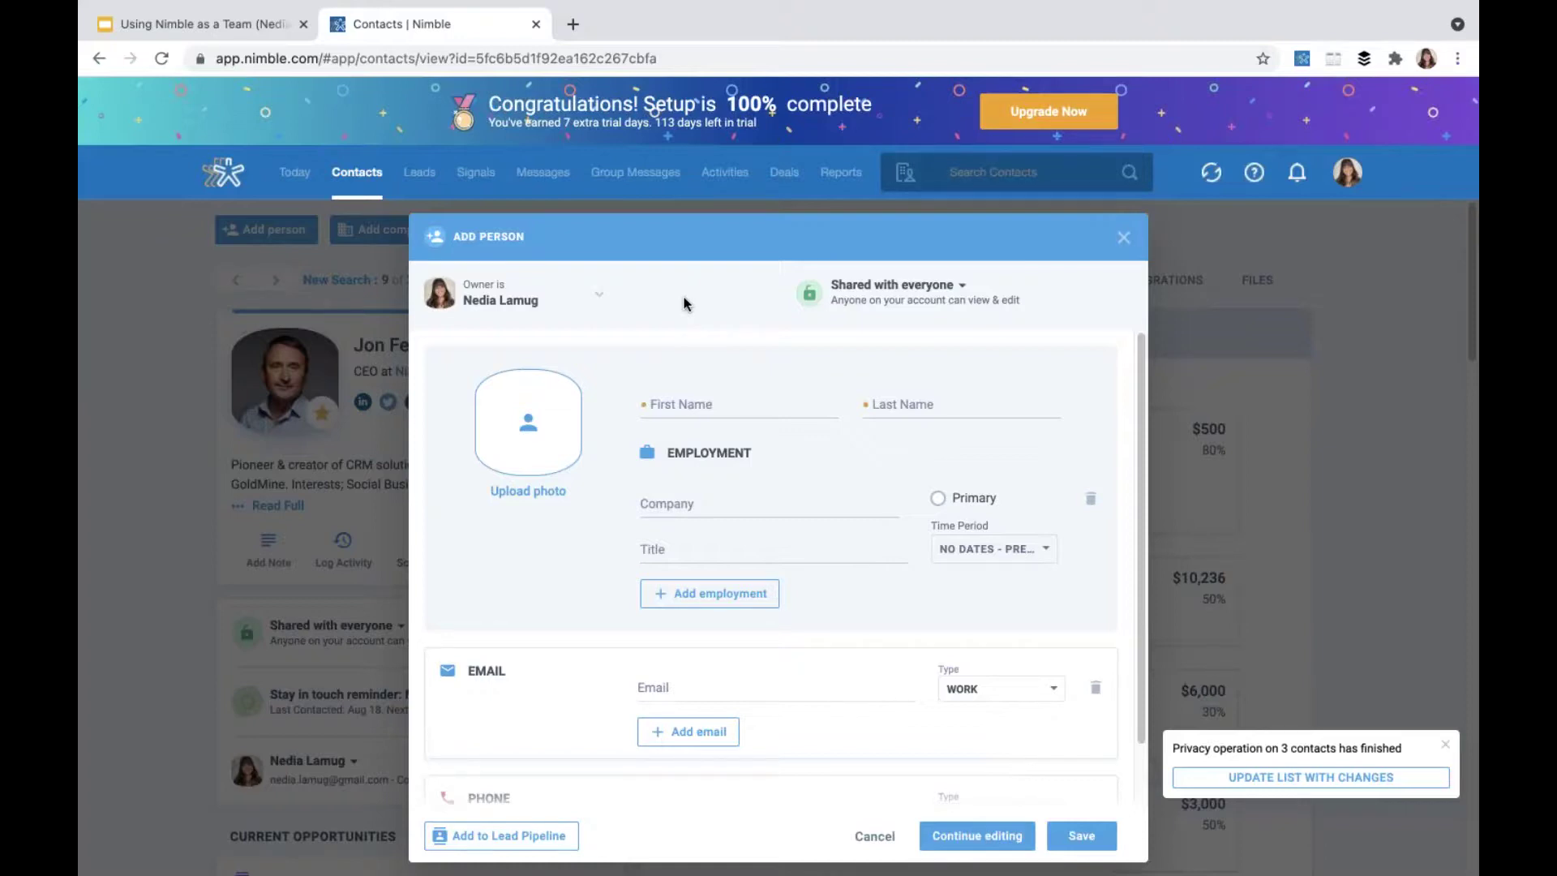
{"action": "left_click", "coordinate": [1123, 237]}
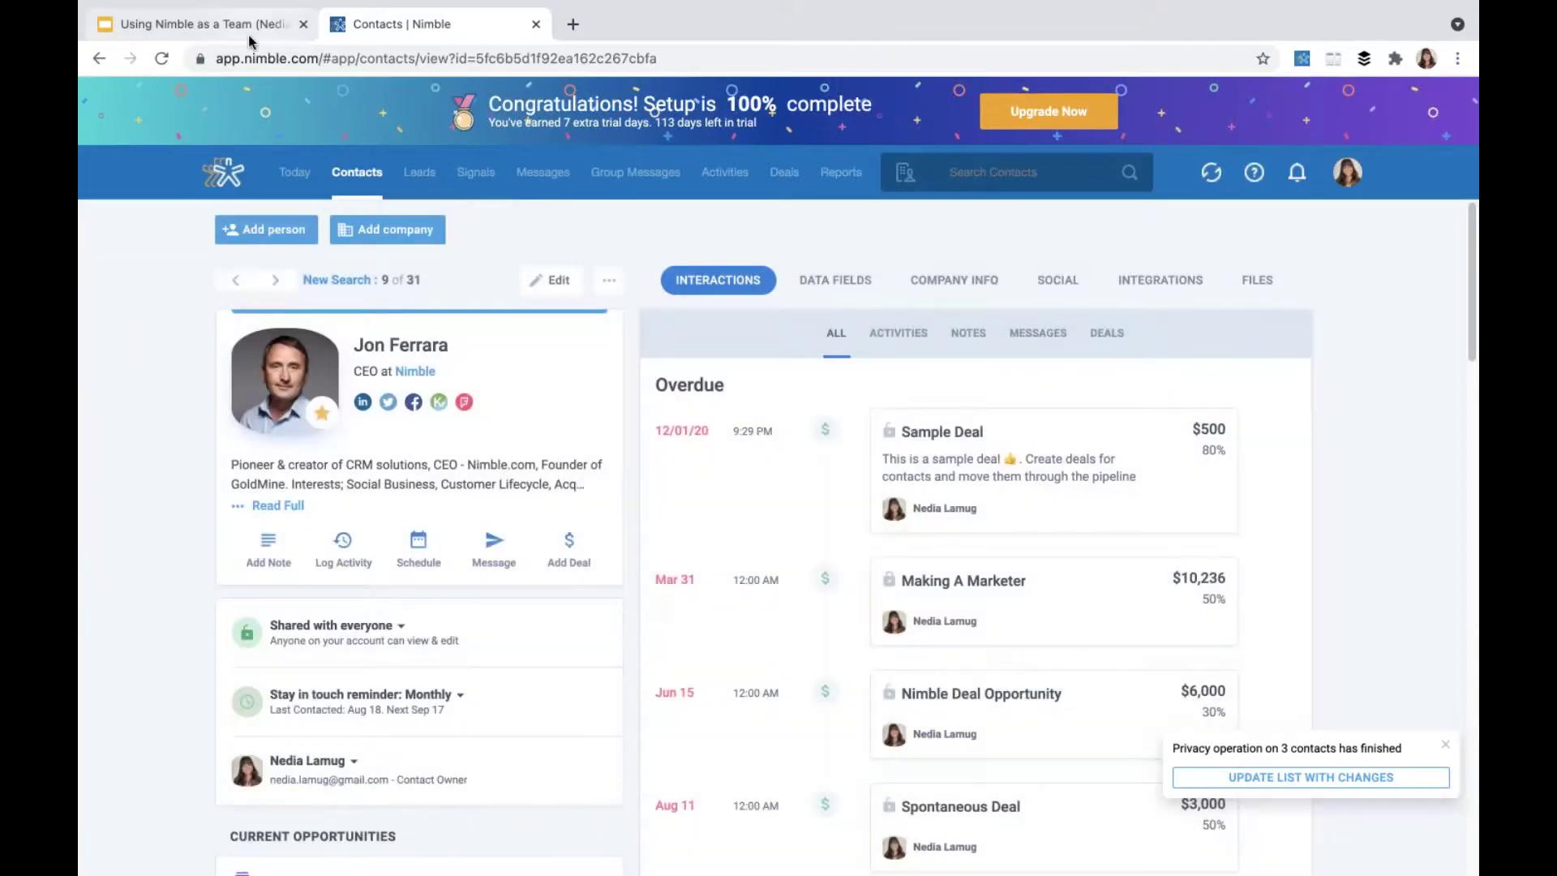
Step: Switch to the Google Slides presentation and start presenting from the Training Webinars and Influencer Webinars slide
{"action": "left_click", "coordinate": [248, 34]}
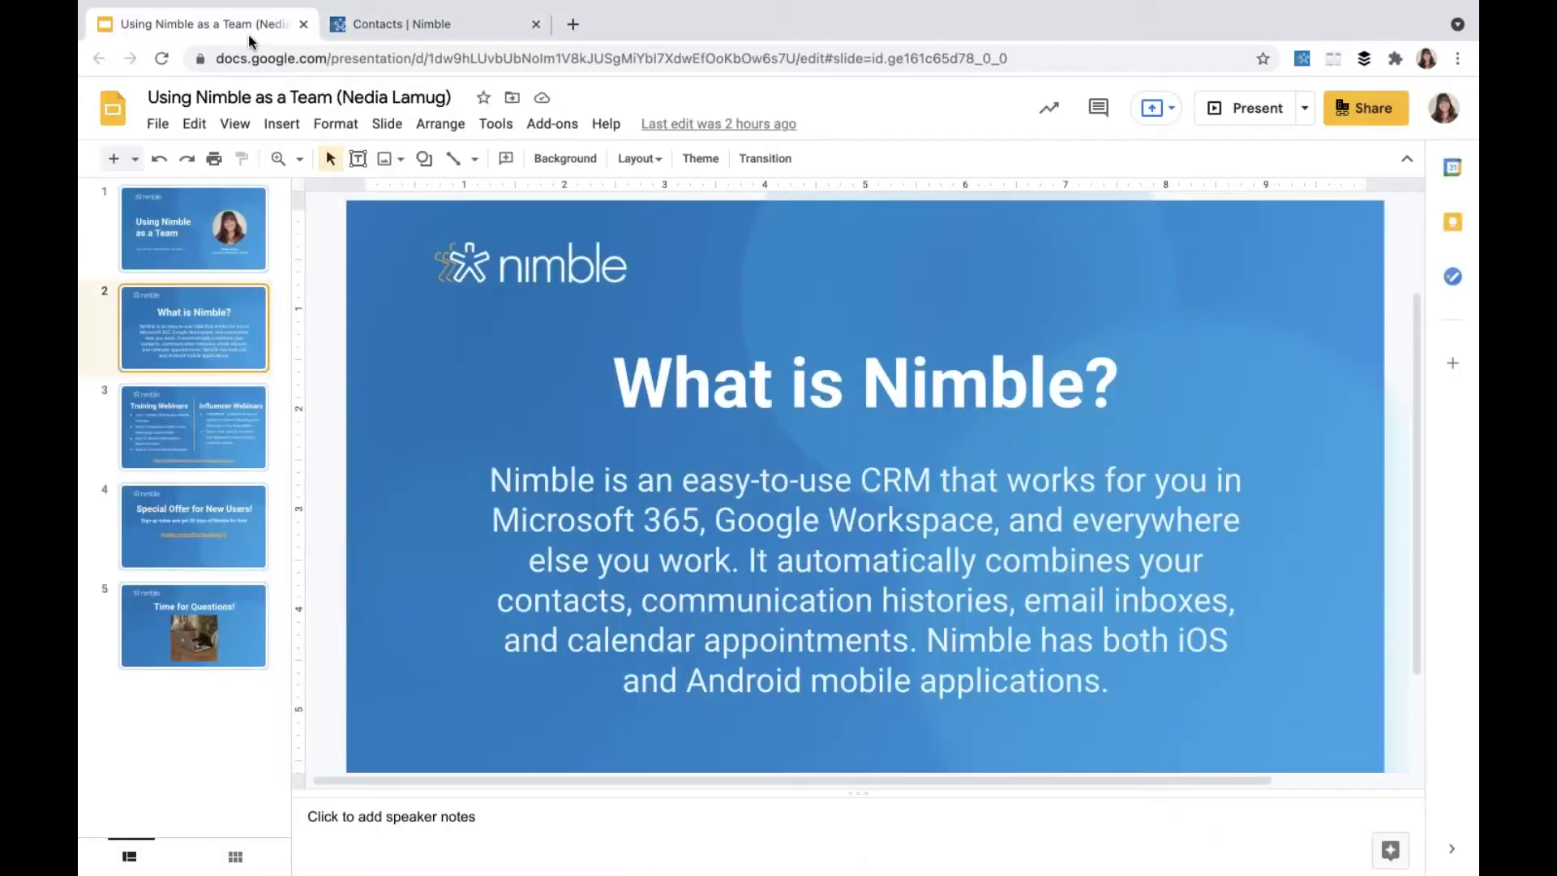
{"action": "left_click", "coordinate": [183, 429]}
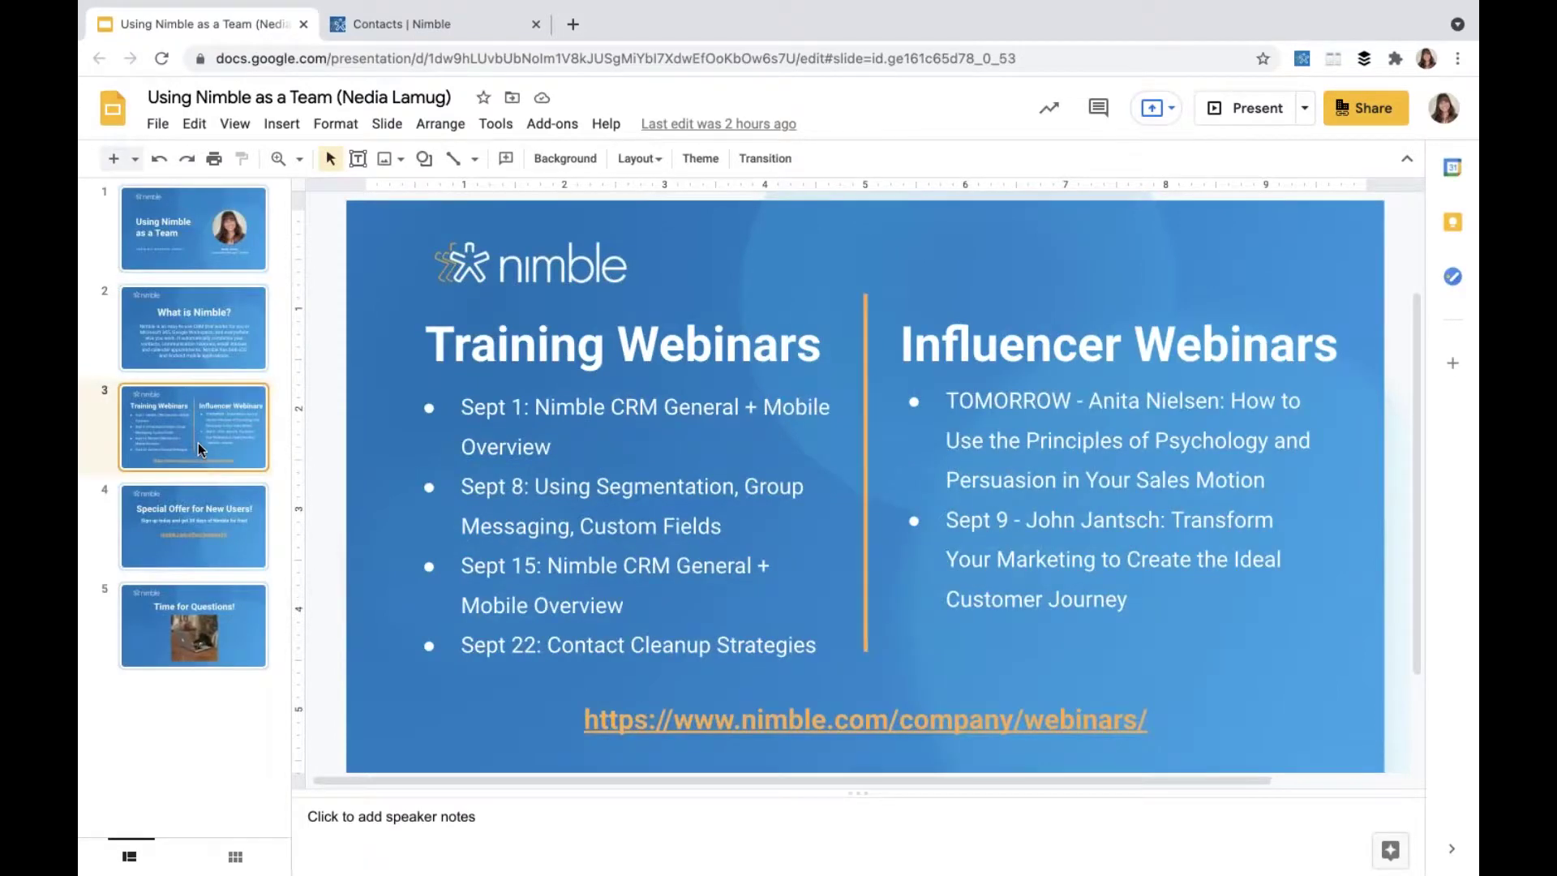
{"action": "left_click", "coordinate": [1242, 109]}
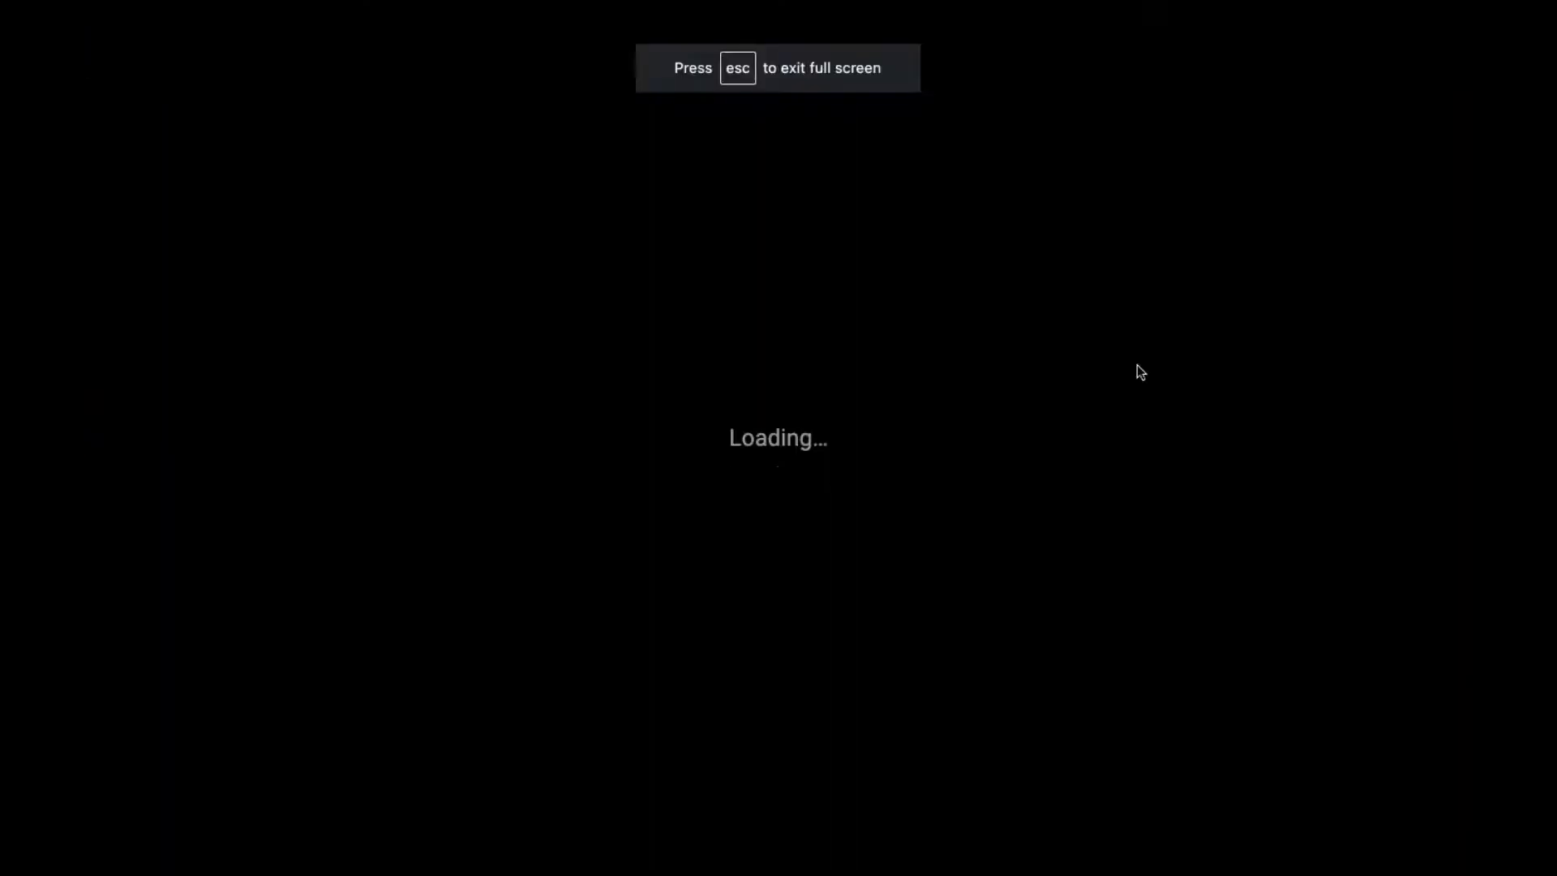